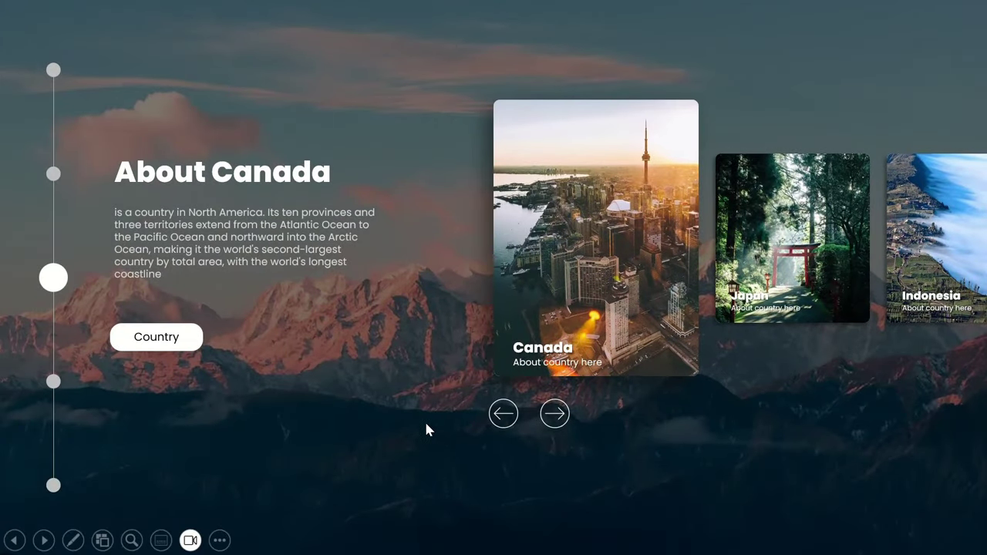
Step the carousel preview back from Canada to Indonesia, advance to Japan, then end the slide show
key(Left)
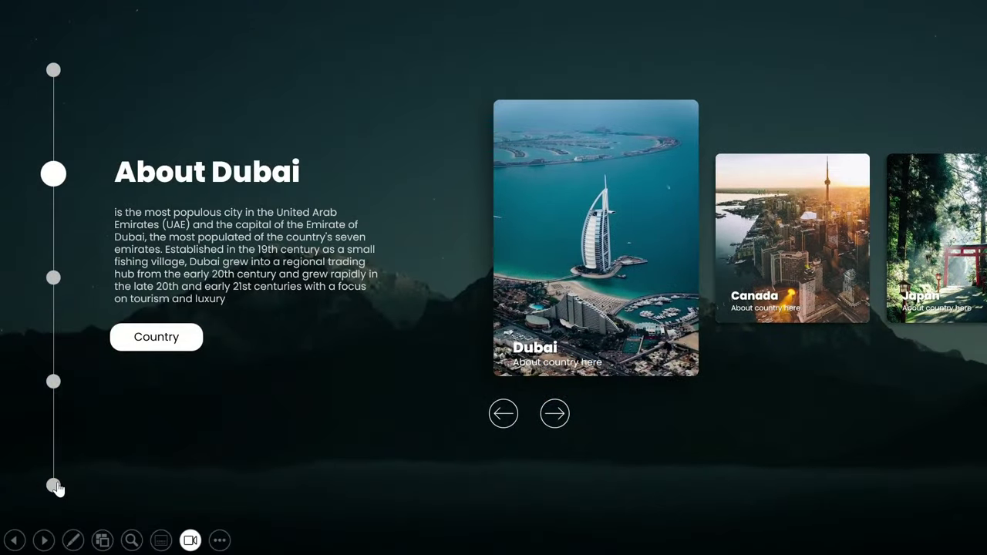
key(Left)
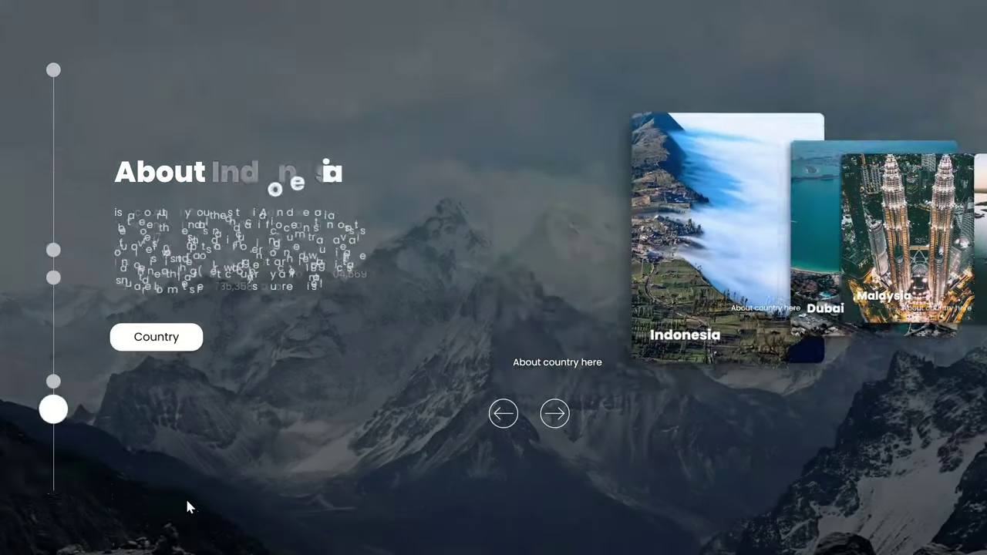
click(511, 415)
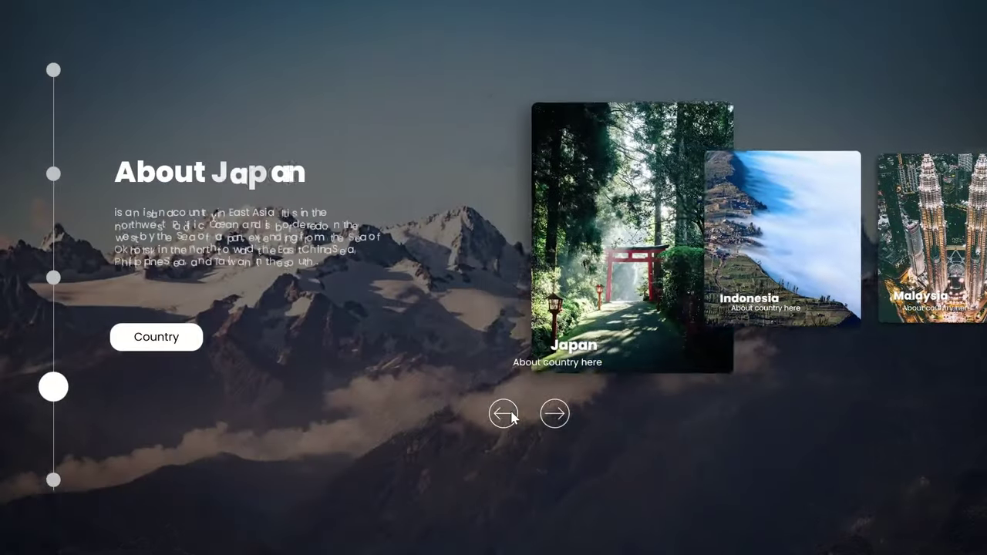
key(Escape)
Draw a tall blue rectangle card and square off its rounded corners
click(583, 104)
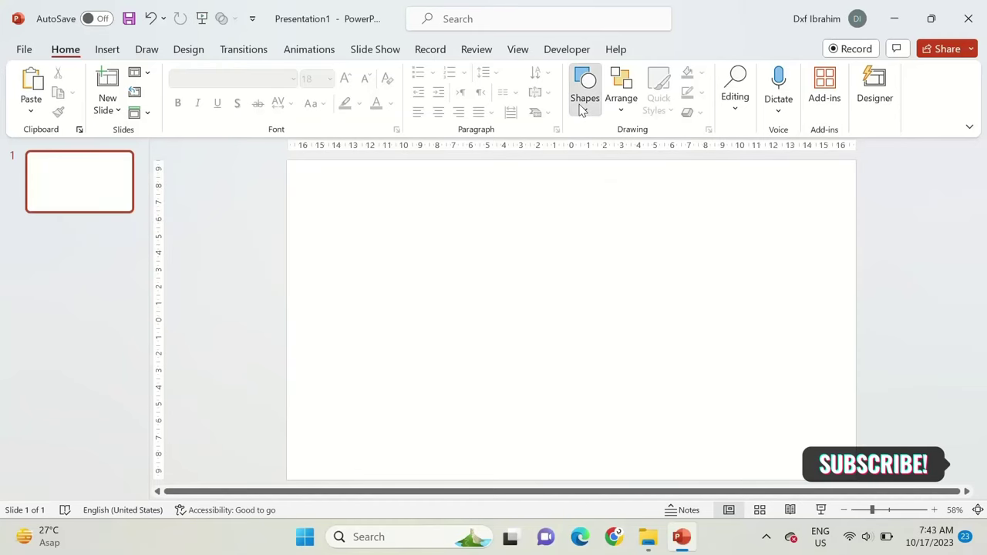
click(670, 148)
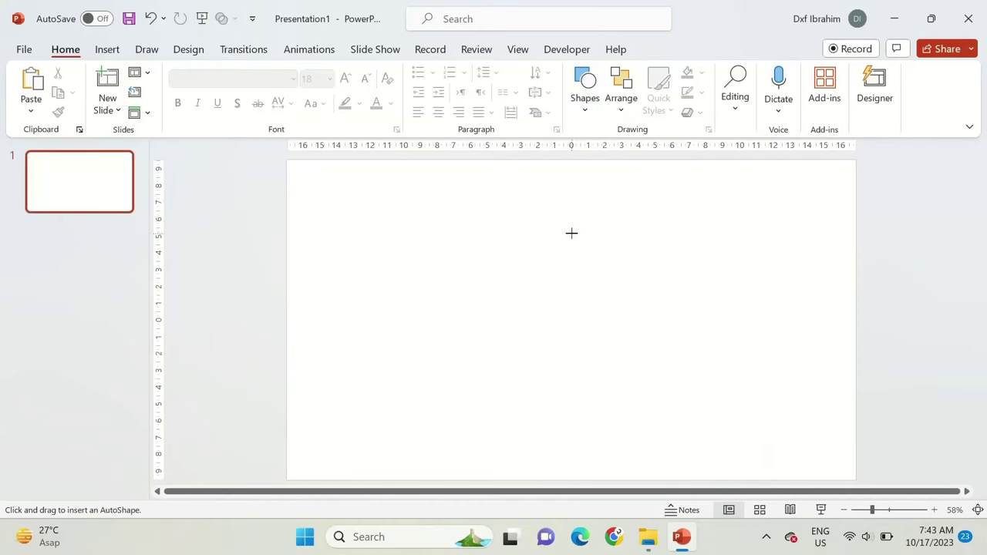
drag(571, 218, 690, 377)
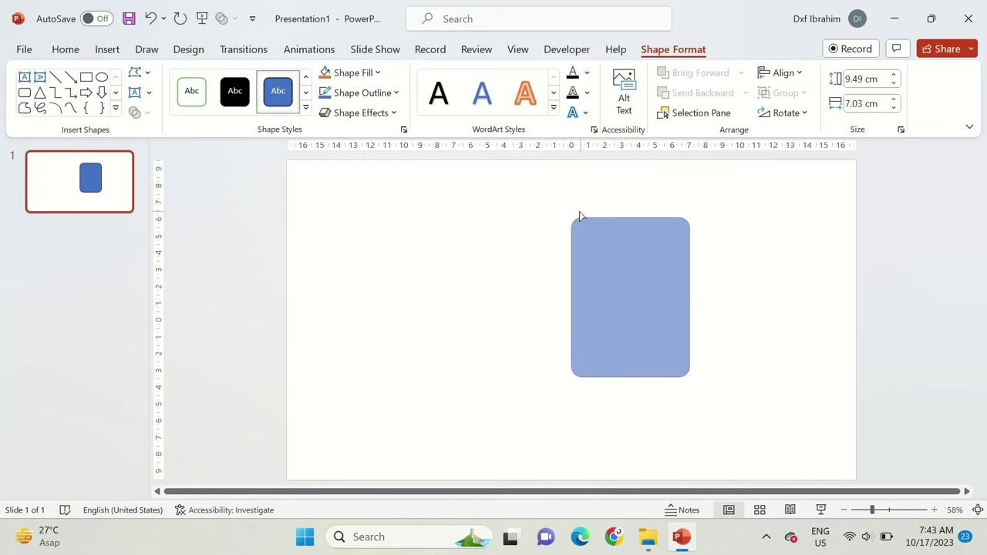
drag(579, 216, 575, 218)
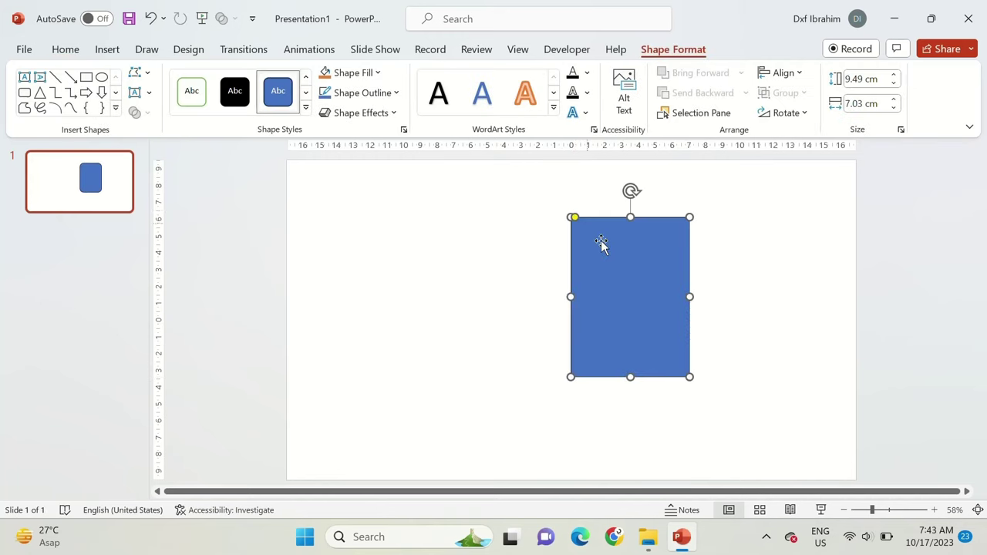
Add a row of four smaller, equal blue rectangles to the right of the tall card
ctrl+drag(637, 297, 756, 297)
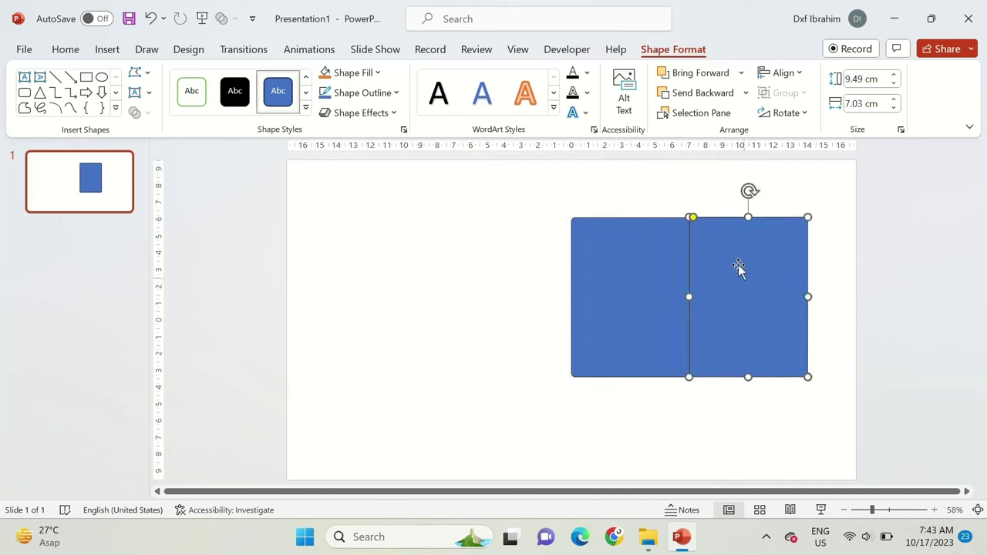
drag(748, 221, 749, 277)
mouse_move(755, 332)
mouse_down()
mouse_move(761, 306)
mouse_move(788, 301)
mouse_move(811, 273)
mouse_up()
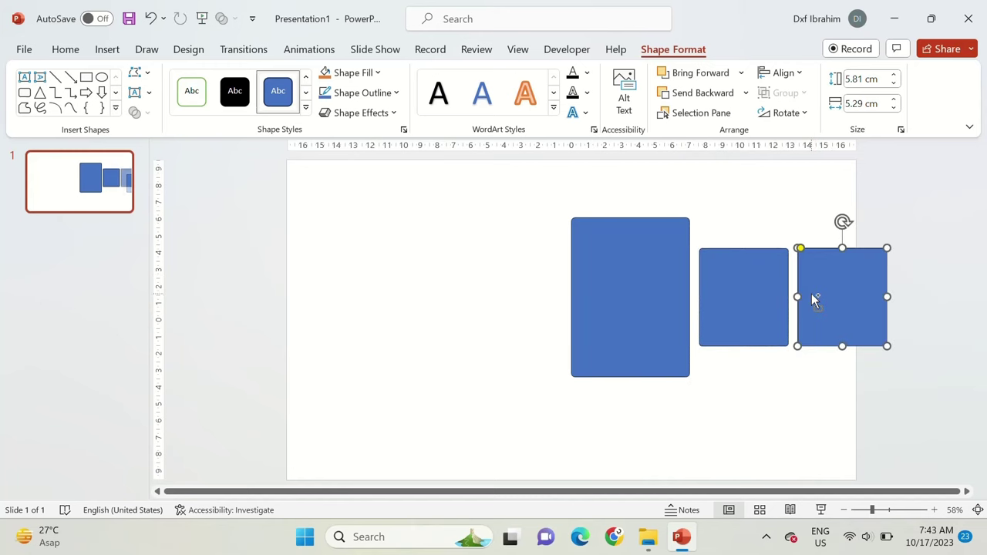
key(ctrl+d)
key(ctrl+d)
click(695, 406)
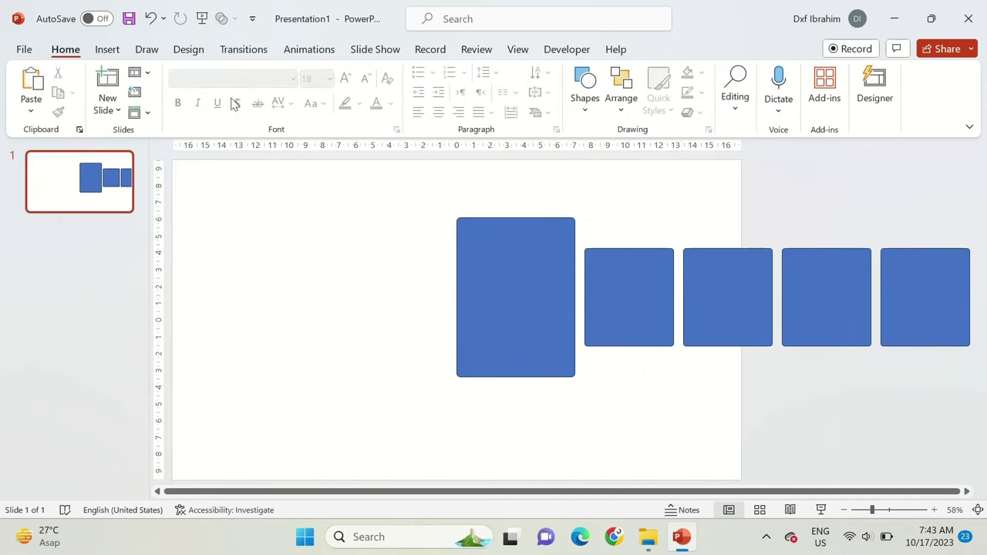
Insert the circled right-arrow icon, convert it to a shape, and place it below the tall card
click(107, 49)
click(334, 85)
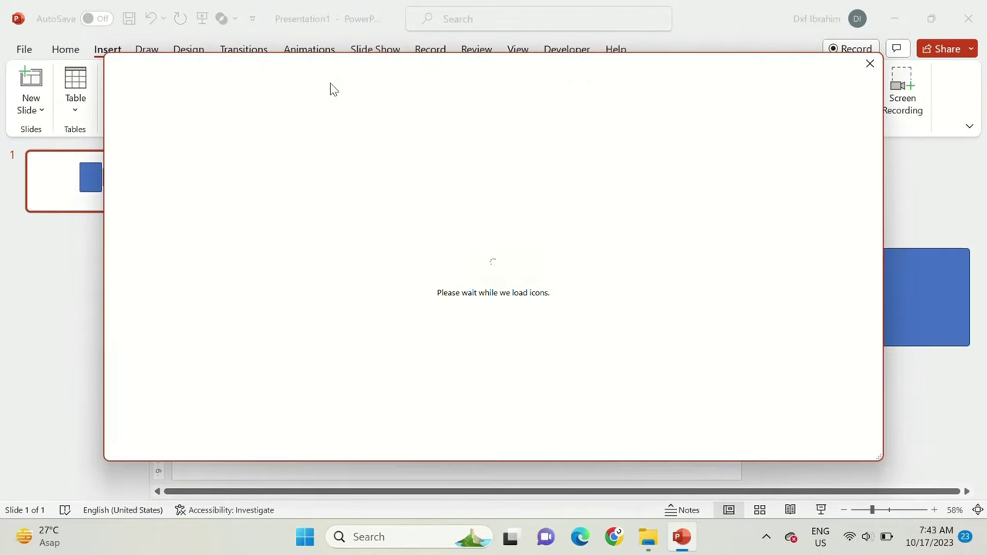
text(arrow)
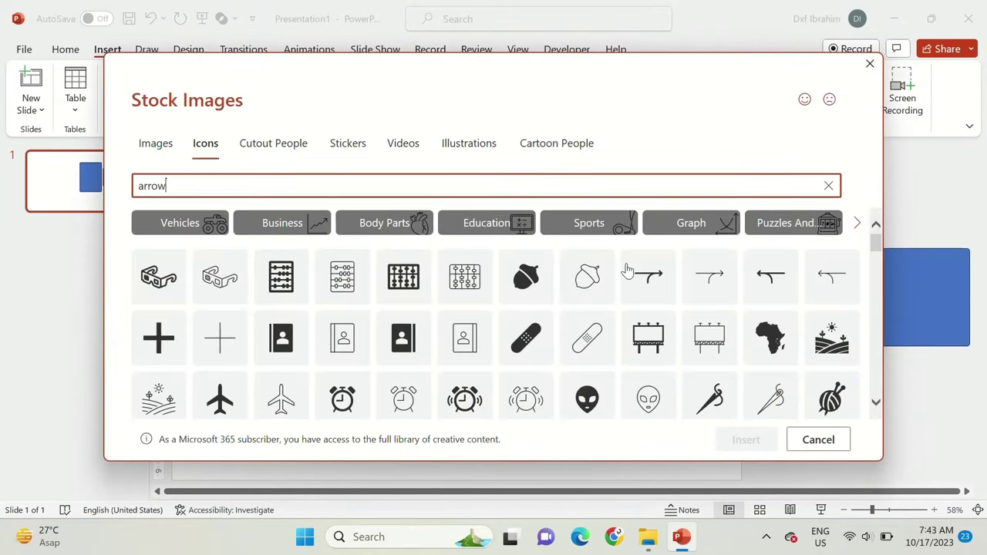
scroll(656, 334, down, 2)
scroll(685, 354, down, 2)
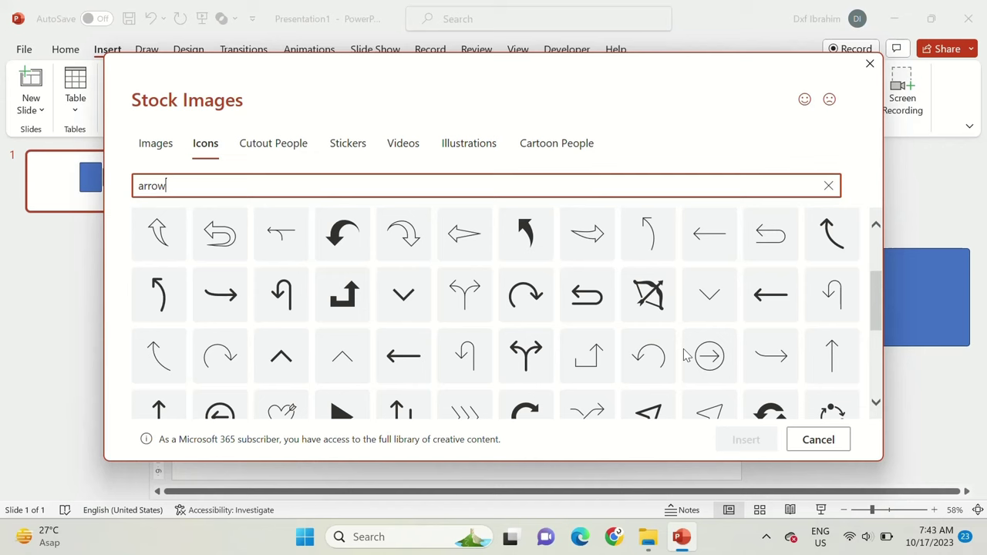
click(728, 380)
click(745, 439)
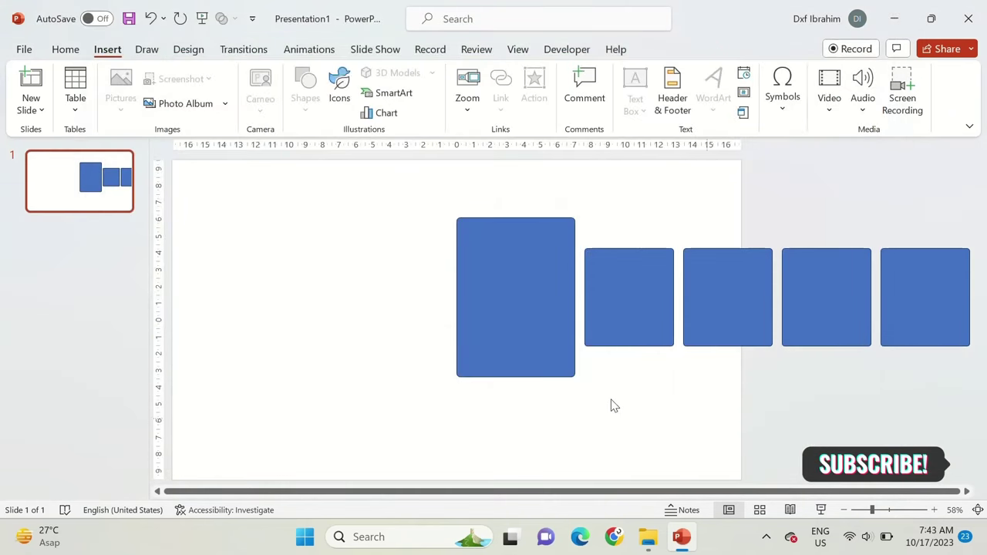
click(85, 103)
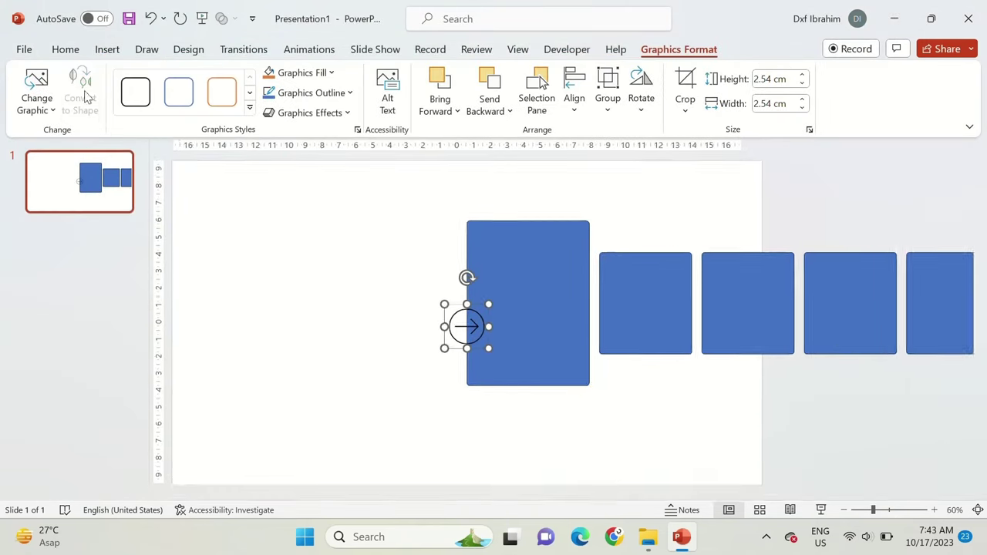
drag(448, 312, 456, 321)
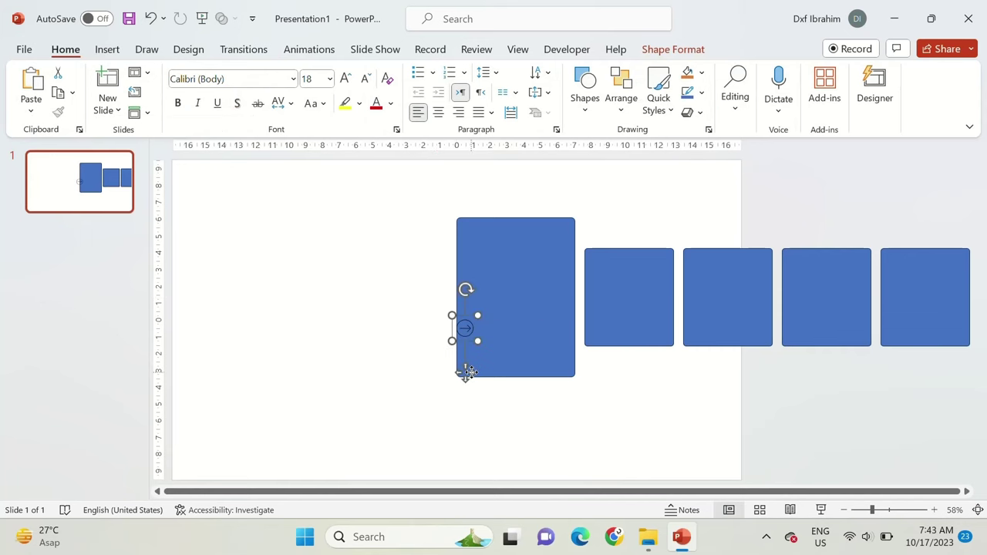
Copy the arrow and flip the copy horizontally so it points left. Center both arrows under the tall card
ctrl+scroll(507, 428, down, 3)
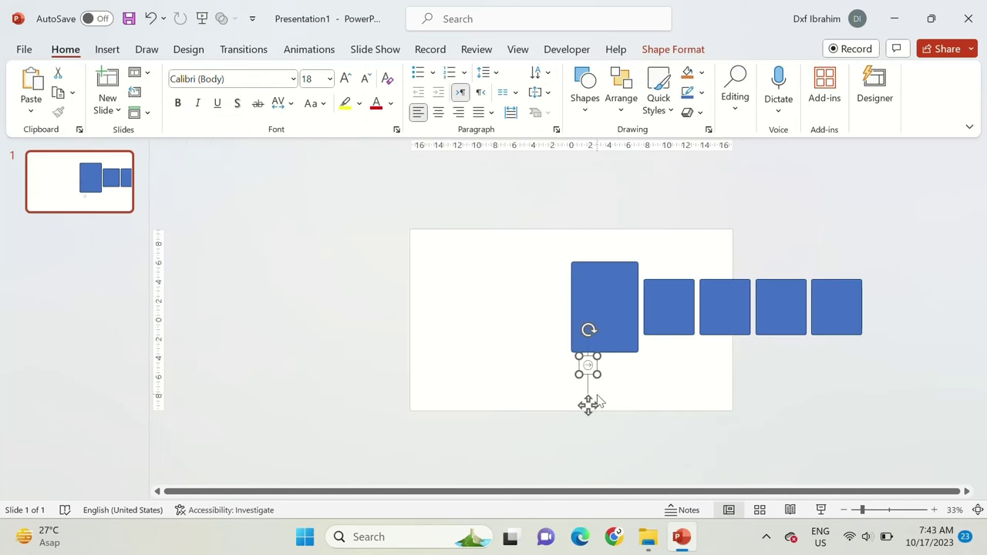
drag(589, 402, 591, 410)
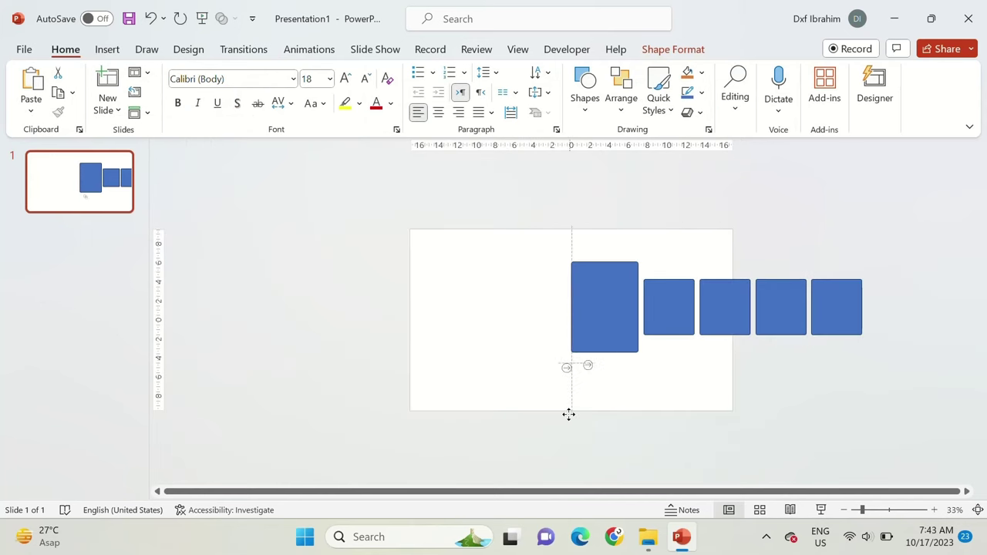
click(702, 49)
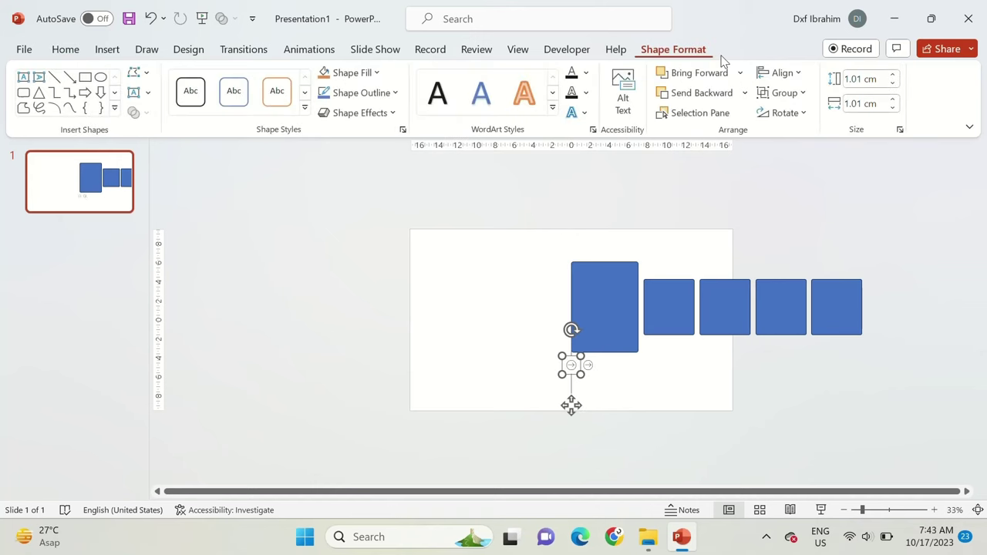
click(790, 112)
click(796, 200)
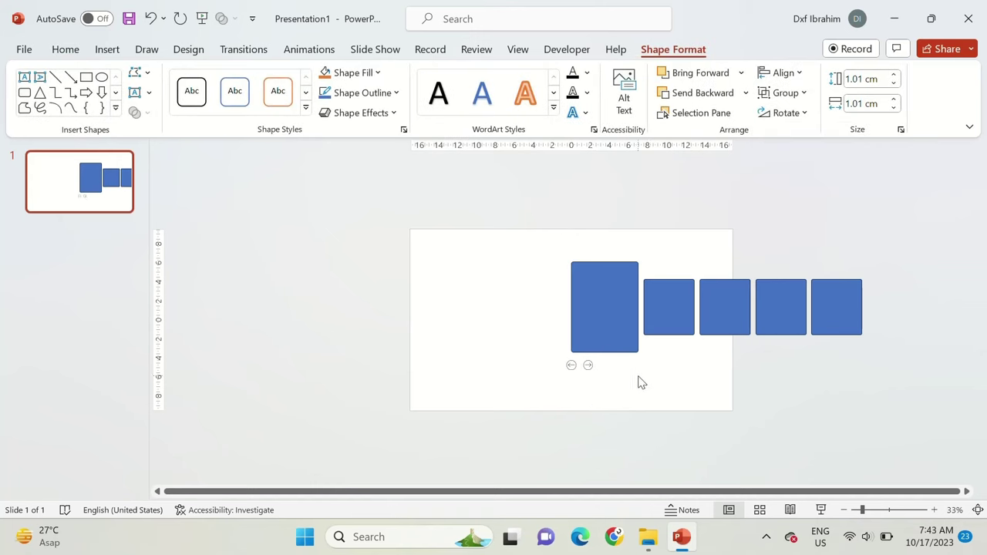
drag(638, 381, 559, 354)
ctrl+scroll(599, 359, up, 3)
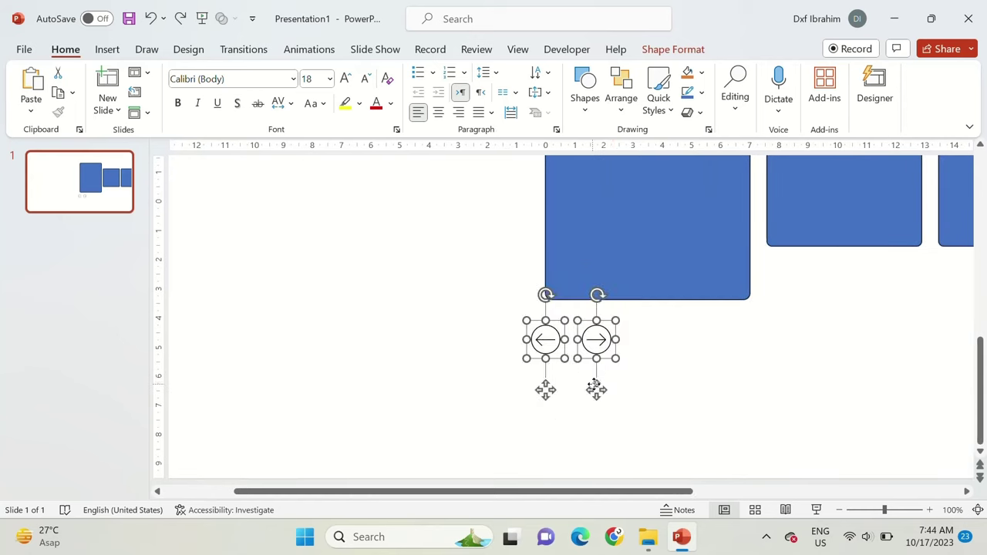
drag(596, 386, 603, 382)
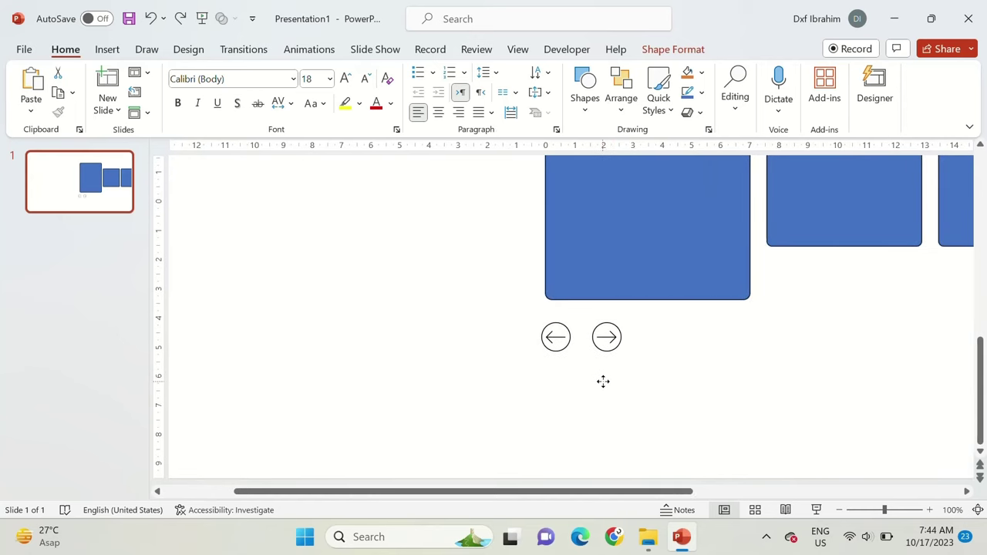
ctrl+scroll(623, 383, down, 4)
click(633, 388)
Select all five blue rectangles and cut them from the slide
click(934, 309)
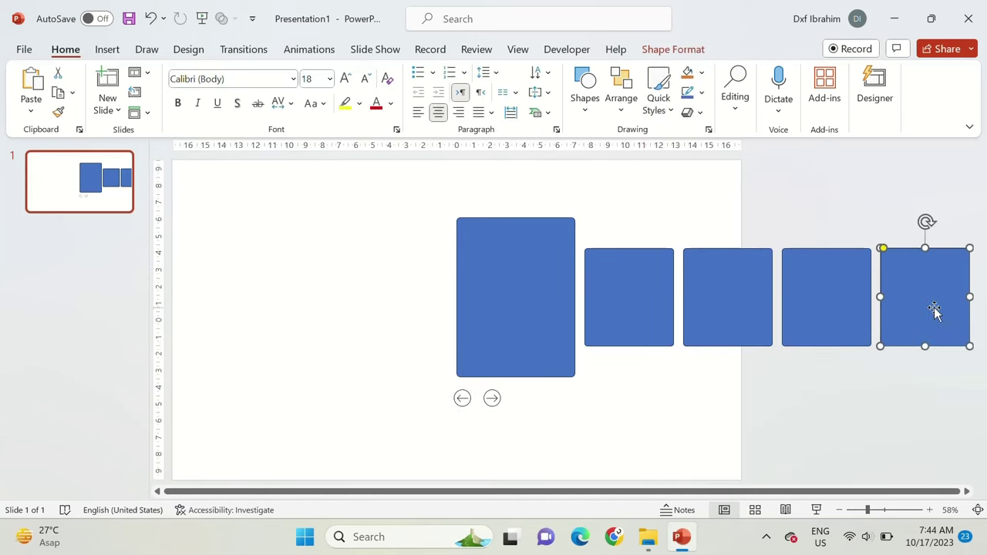
shift+click(836, 312)
shift+click(711, 312)
shift+click(630, 310)
shift+click(529, 297)
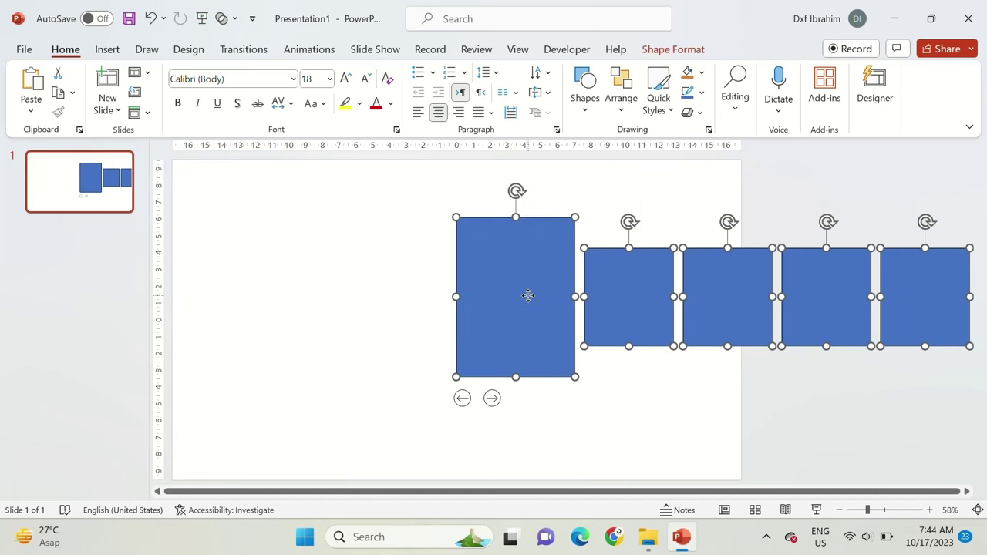
key(ctrl+x)
click(517, 50)
In Slide Master, delete the layout's default placeholders and paste in the five rectangles
click(208, 101)
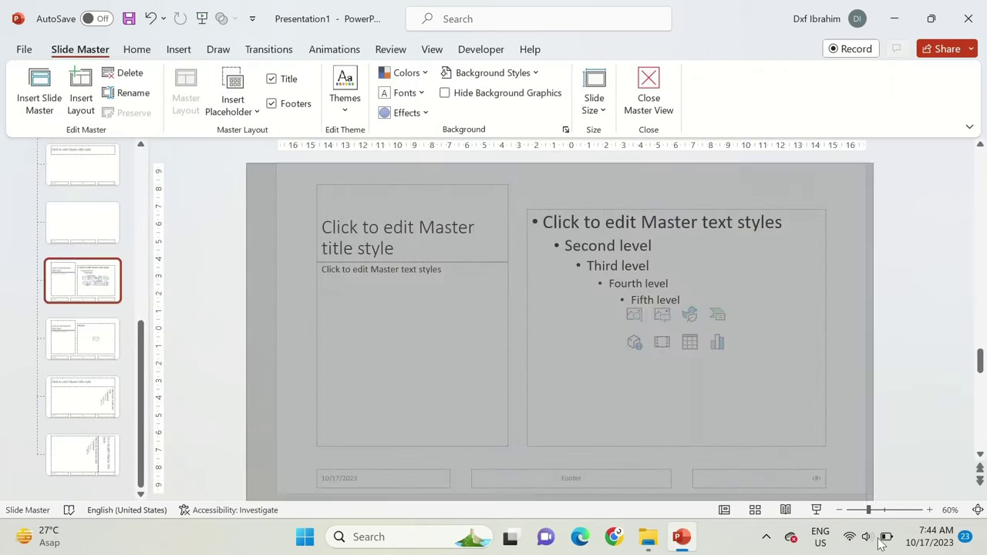
key(ctrl+a)
key(Delete)
key(ctrl+v)
click(259, 216)
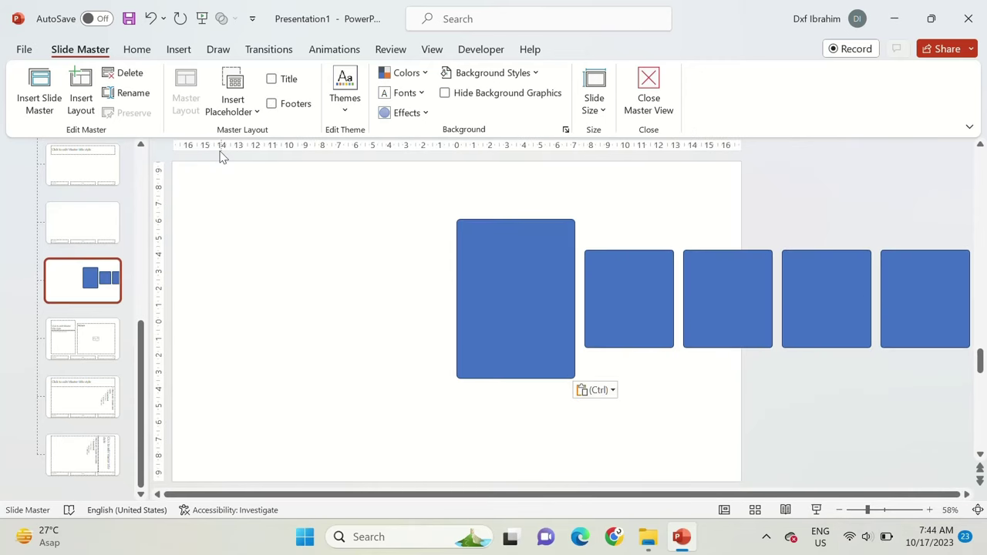
Draw a Picture placeholder over the tall card and intersect it to the card's 9.49 × 7.03 cm shape
click(232, 105)
click(284, 276)
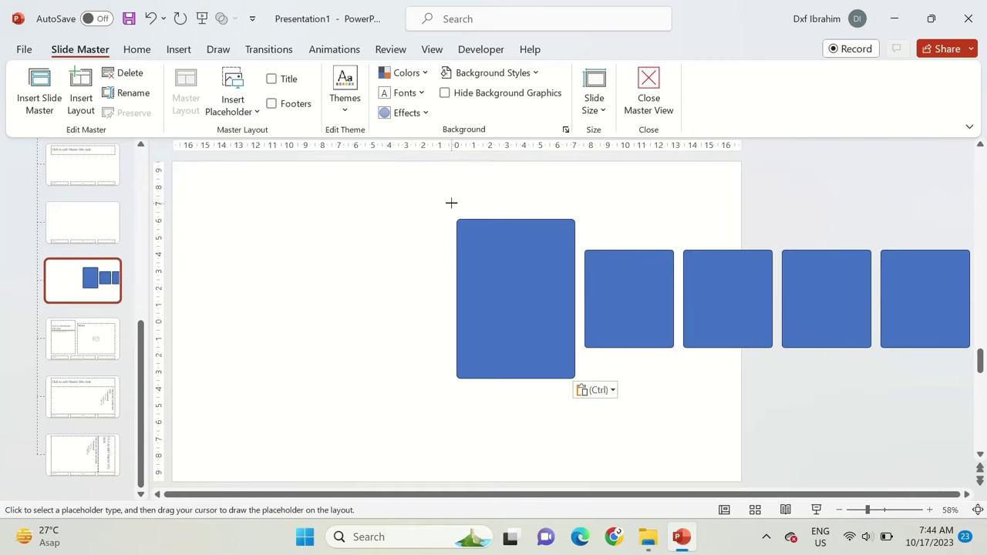
drag(441, 203, 589, 424)
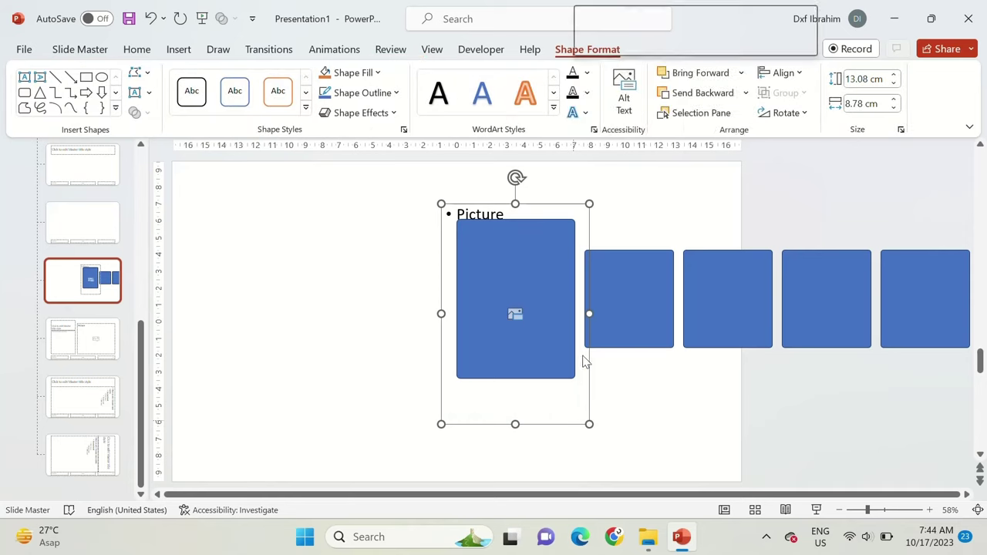
right_click(581, 361)
click(609, 291)
shift+click(510, 312)
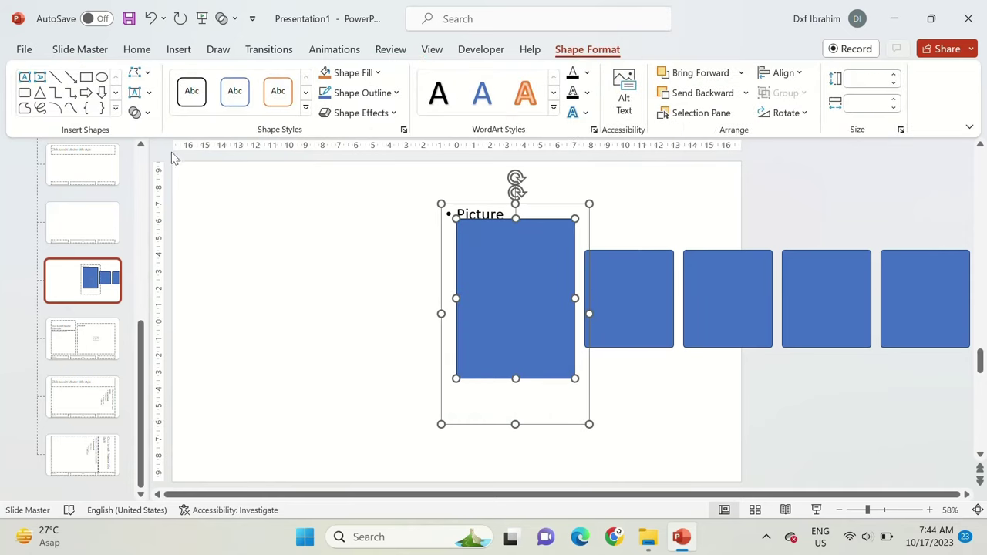
click(141, 114)
click(155, 199)
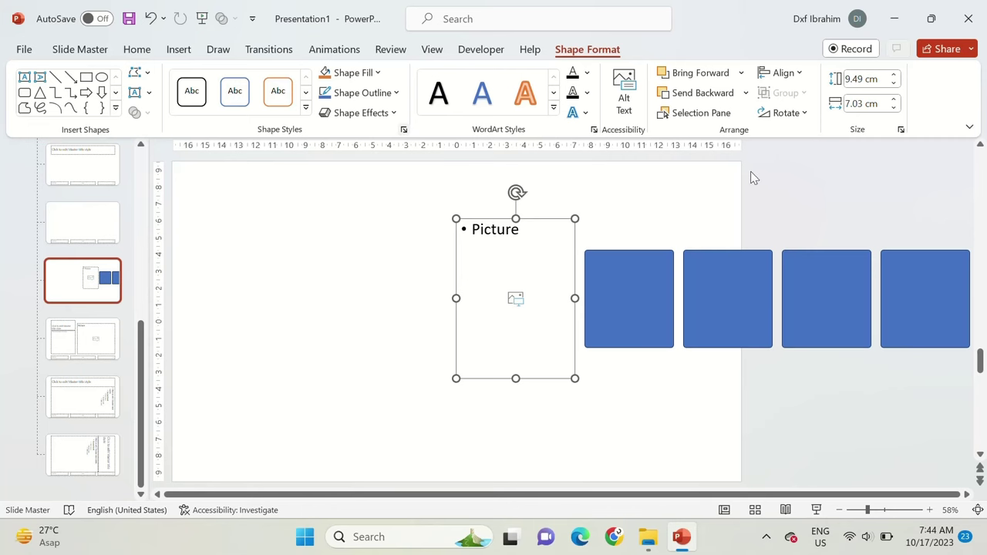
Give the Picture placeholder a dotted pattern fill
click(809, 244)
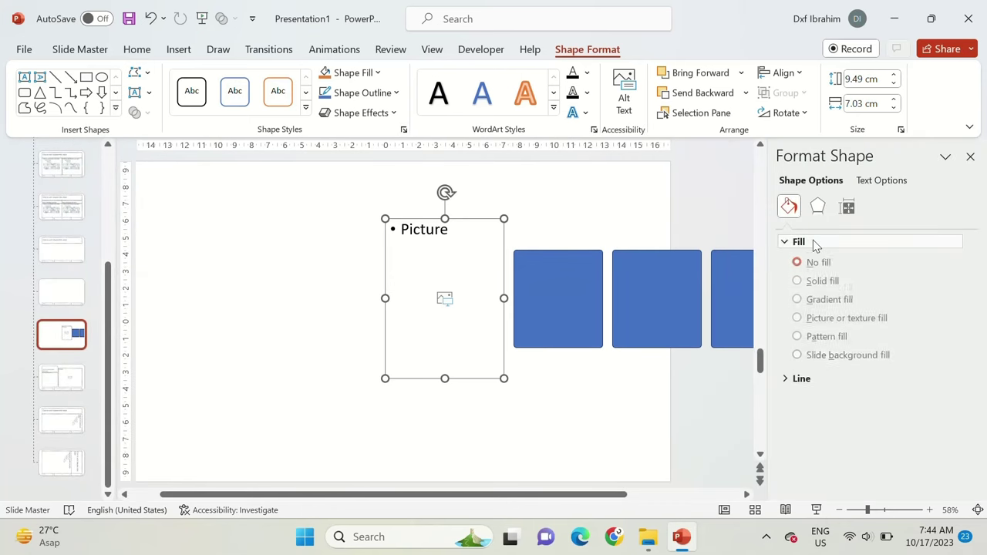
click(814, 342)
click(970, 156)
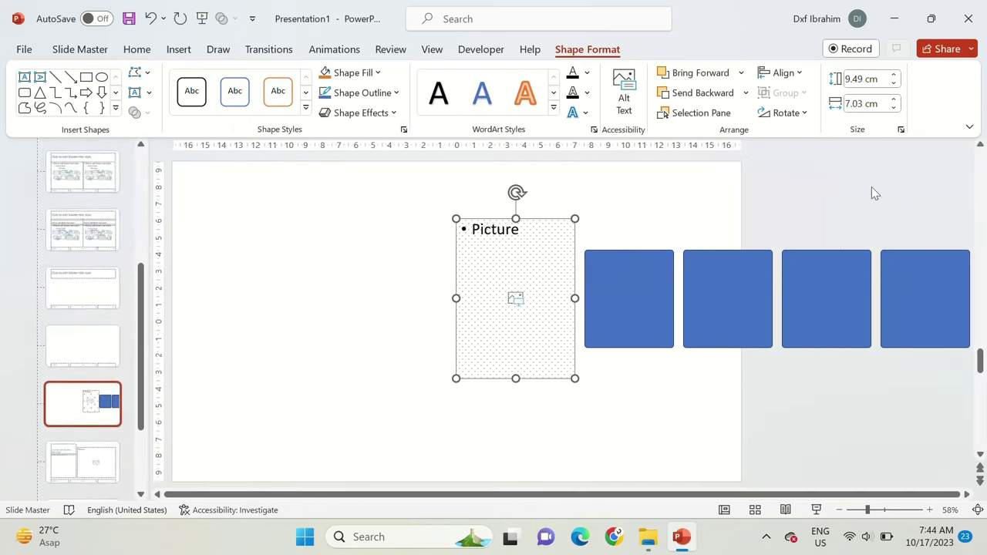
click(729, 187)
Copy the placeholder onto the first blue square and intersect it to the square's size
click(543, 266)
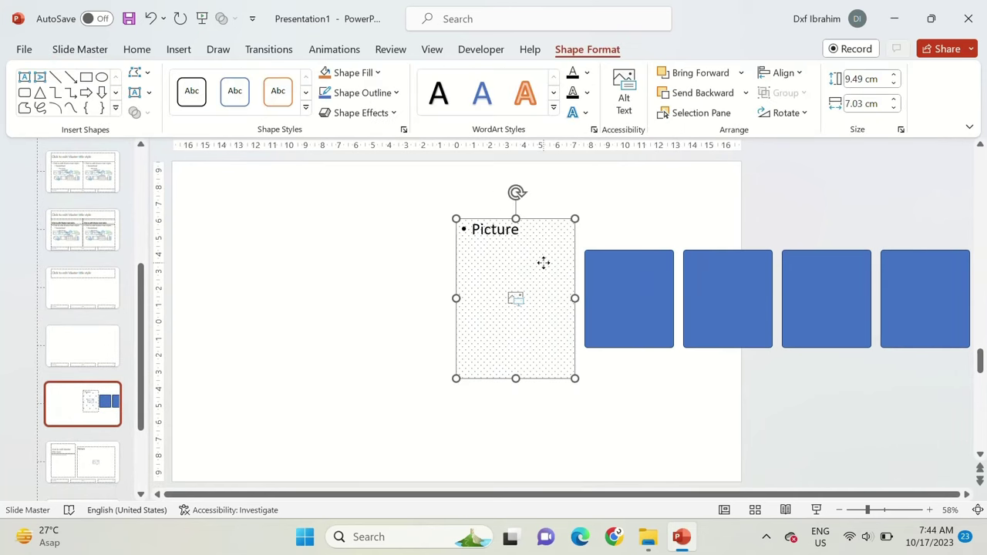
drag(545, 271, 655, 264)
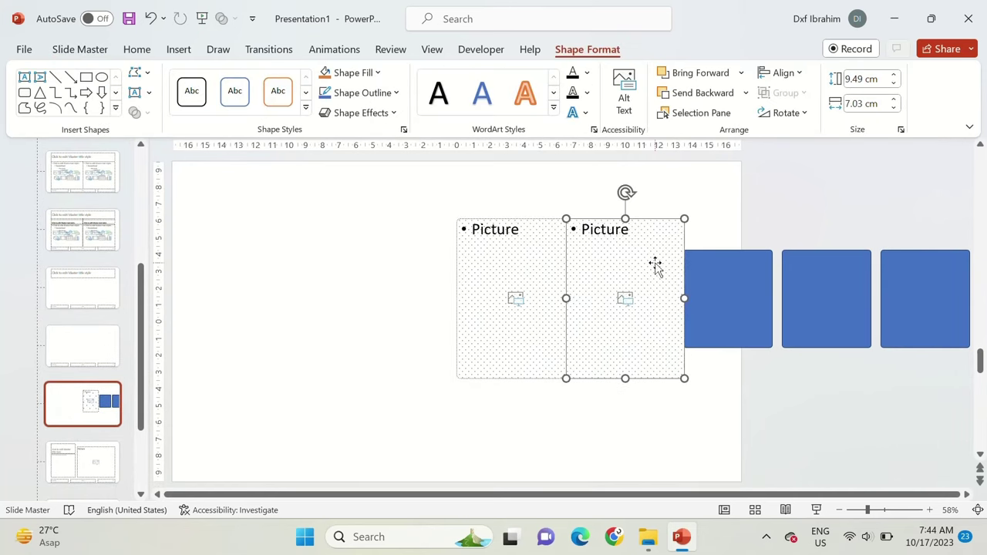
right_click(655, 267)
click(707, 340)
shift+click(627, 264)
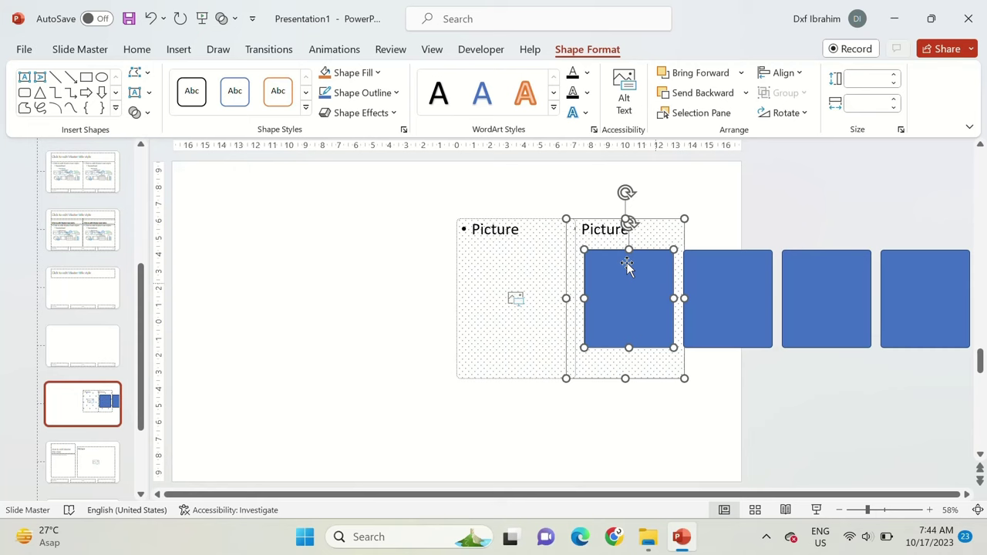
click(135, 112)
click(169, 197)
drag(638, 297, 750, 279)
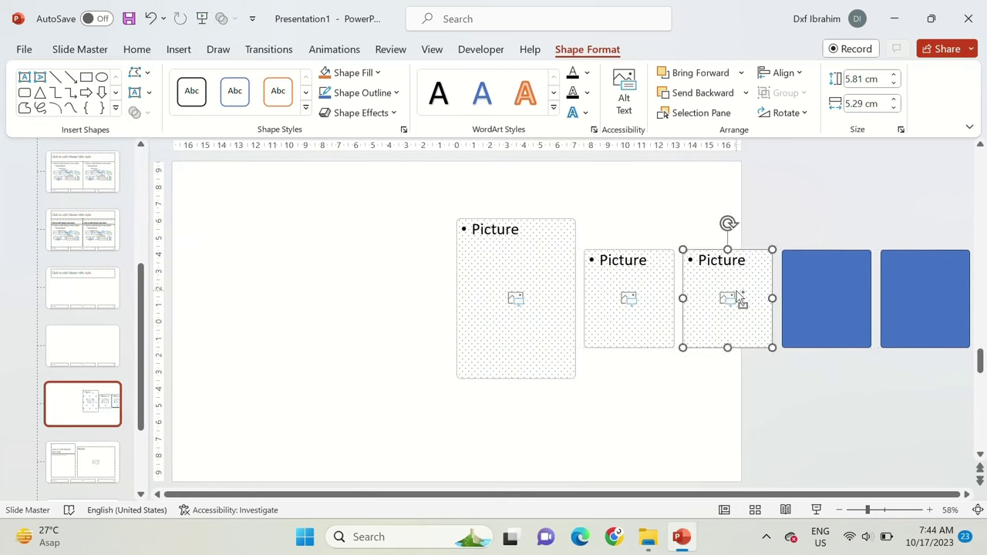
Duplicate the trimmed placeholder over the remaining squares and delete the blue squares. Select all five placeholders
key(ctrl+d)
key(ctrl+d)
shift+click(804, 277)
shift+click(708, 290)
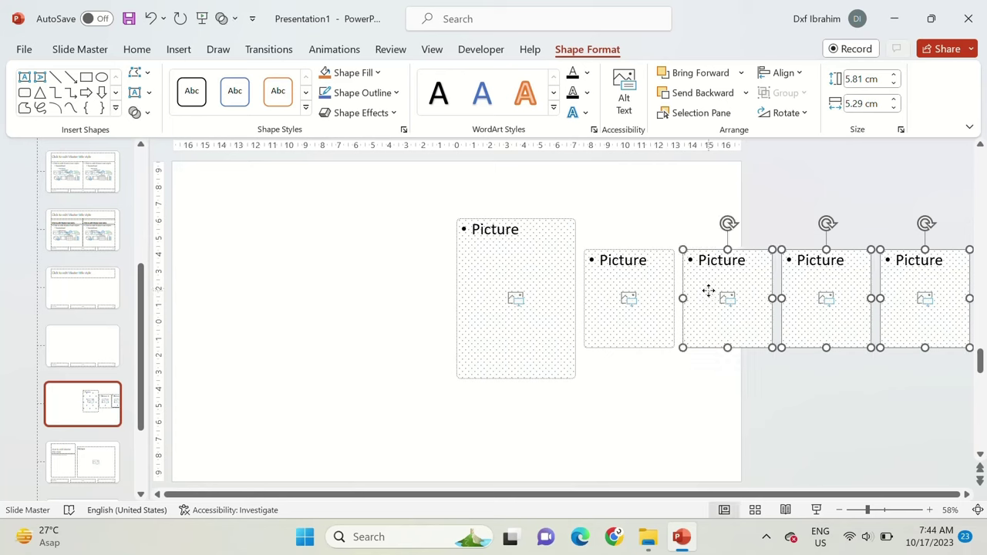
right_click(703, 251)
click(746, 340)
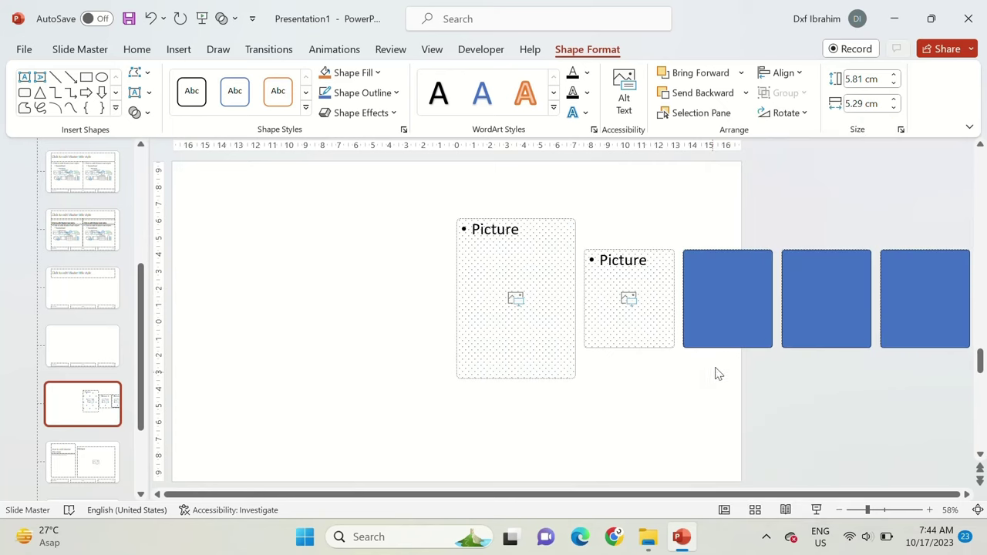
shift+click(836, 295)
shift+click(922, 287)
key(Delete)
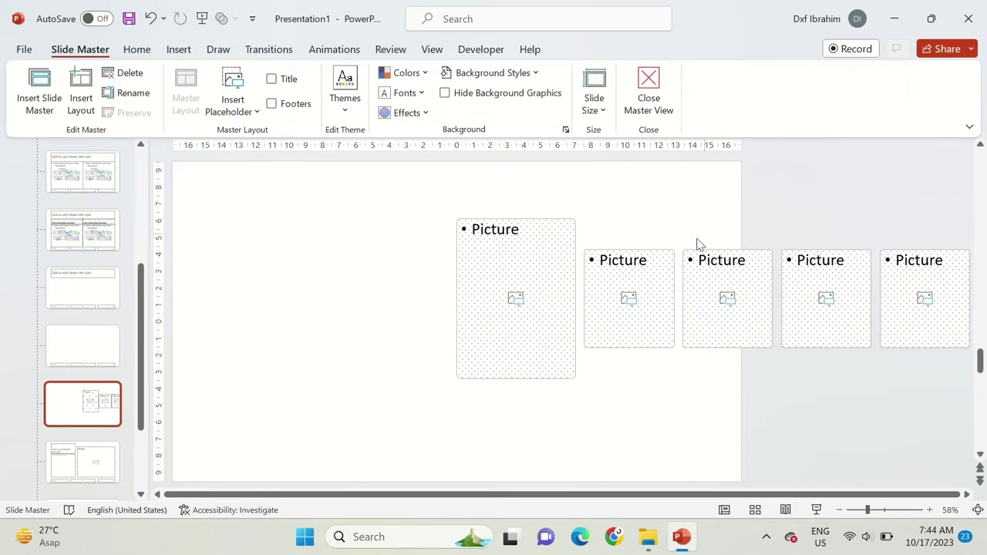
key(ctrl+a)
Apply an outer shadow preset to all five picture placeholders
click(563, 51)
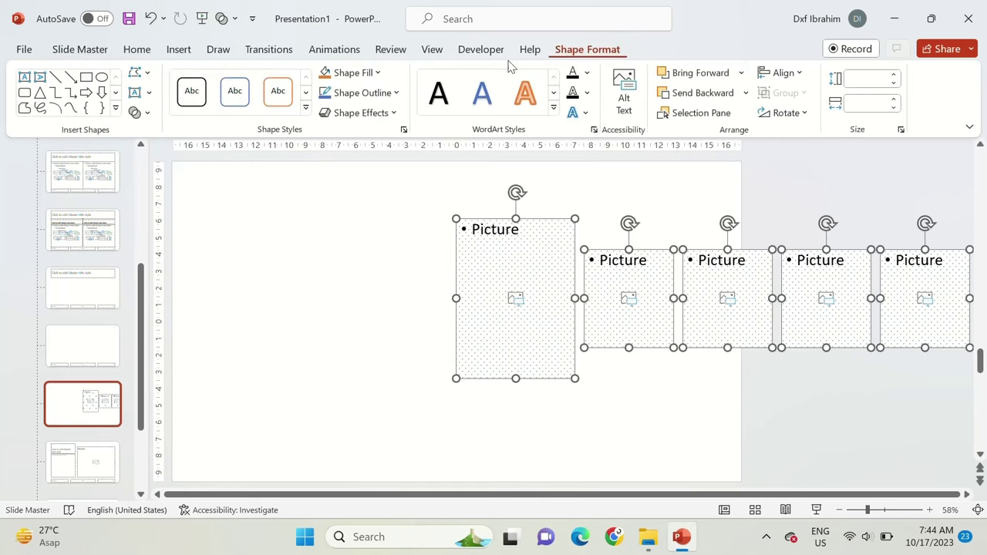
click(403, 129)
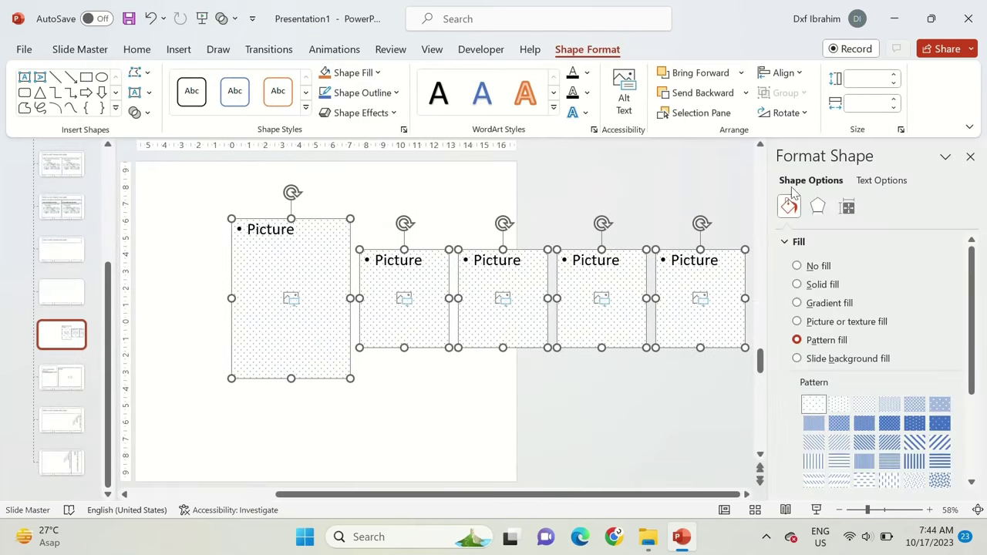
click(818, 206)
click(810, 242)
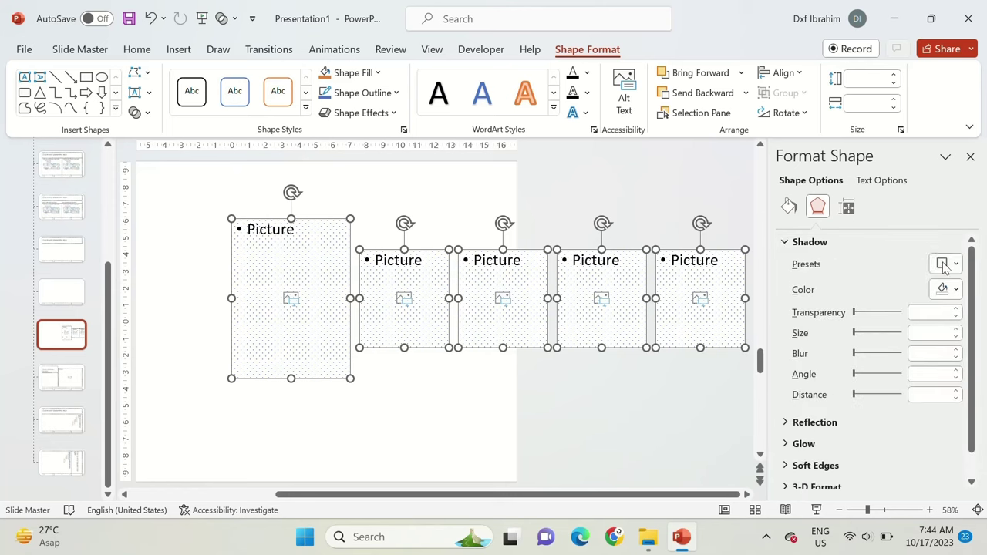
click(945, 263)
click(944, 123)
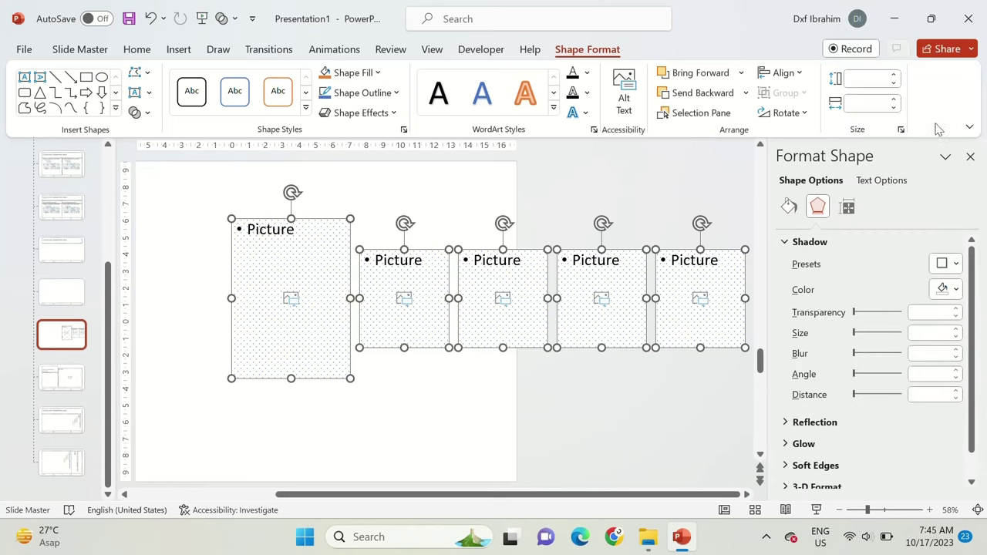
click(375, 397)
Set the large placeholder's shadow to 21 pt blur and 11 pt distance
click(287, 367)
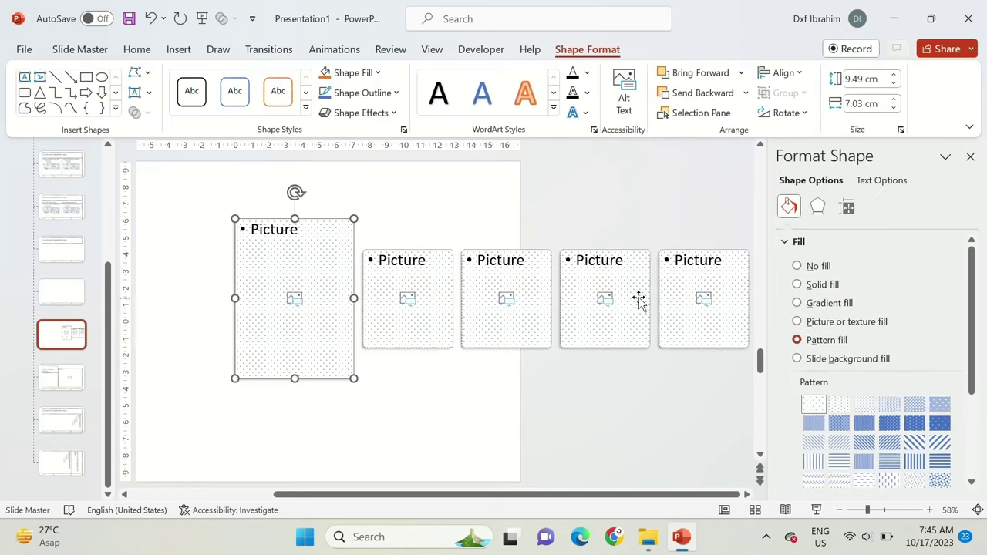
click(817, 207)
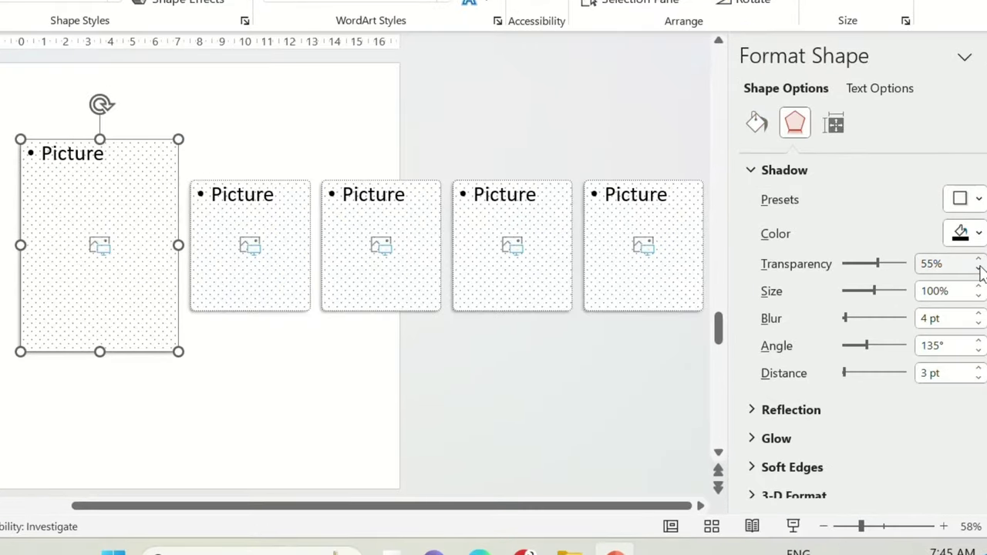
click(977, 313)
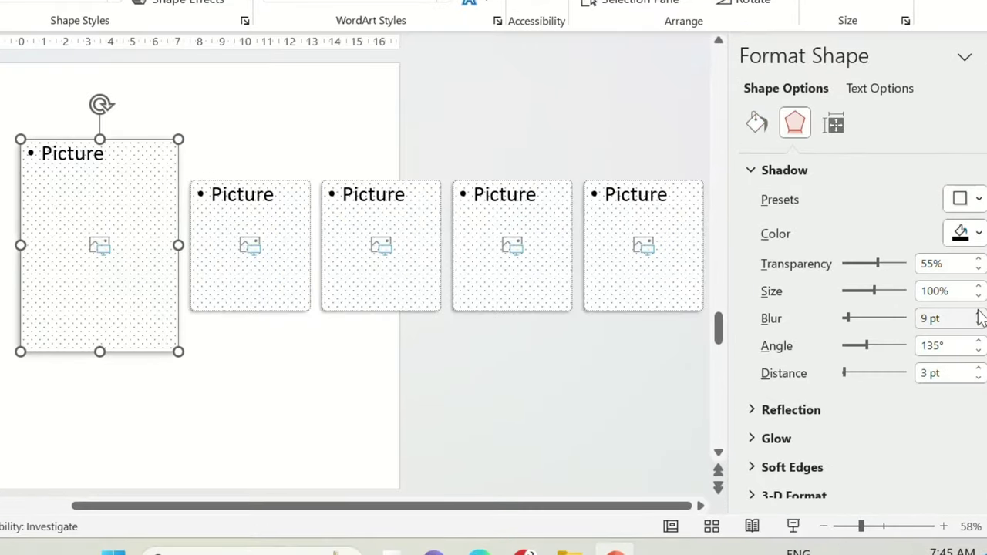
click(977, 312)
click(978, 312)
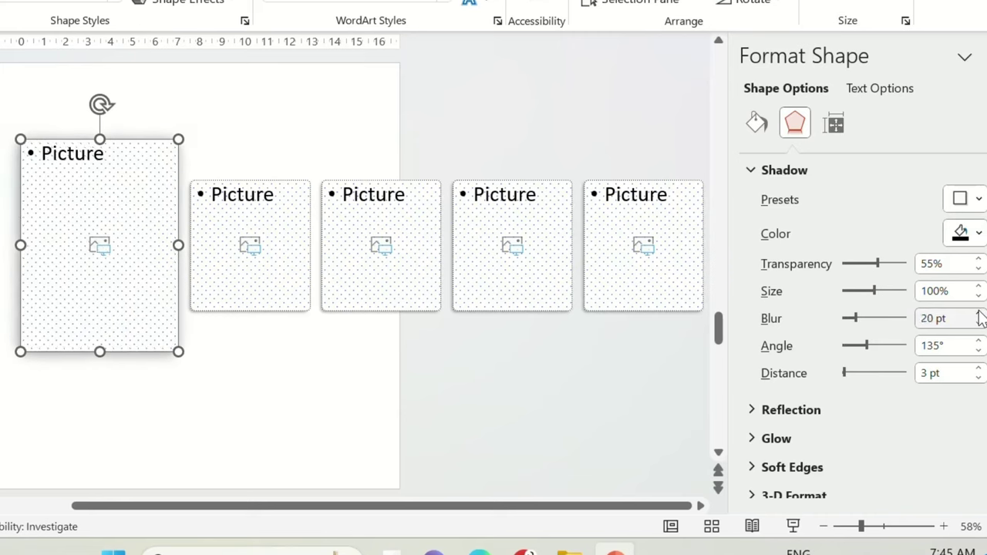
click(979, 369)
click(978, 368)
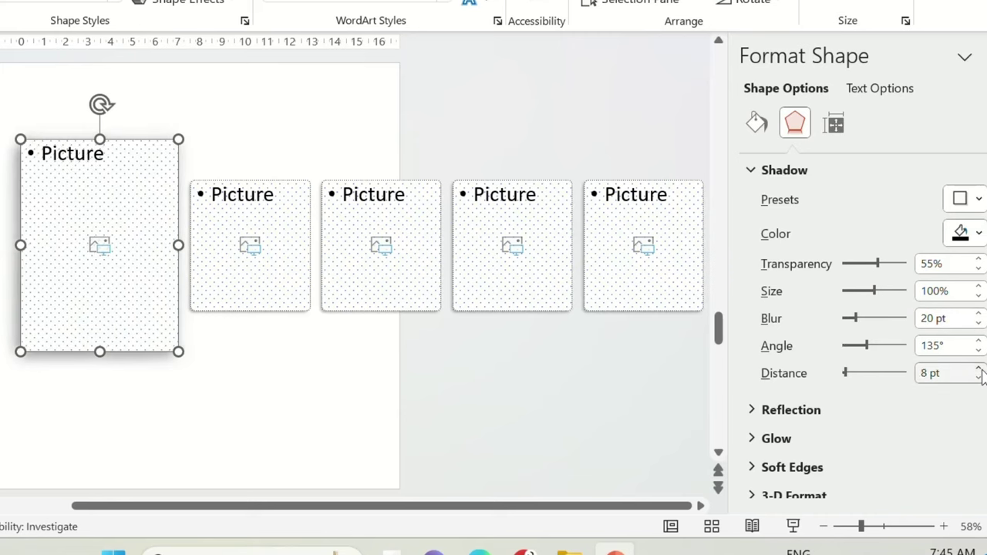
click(978, 370)
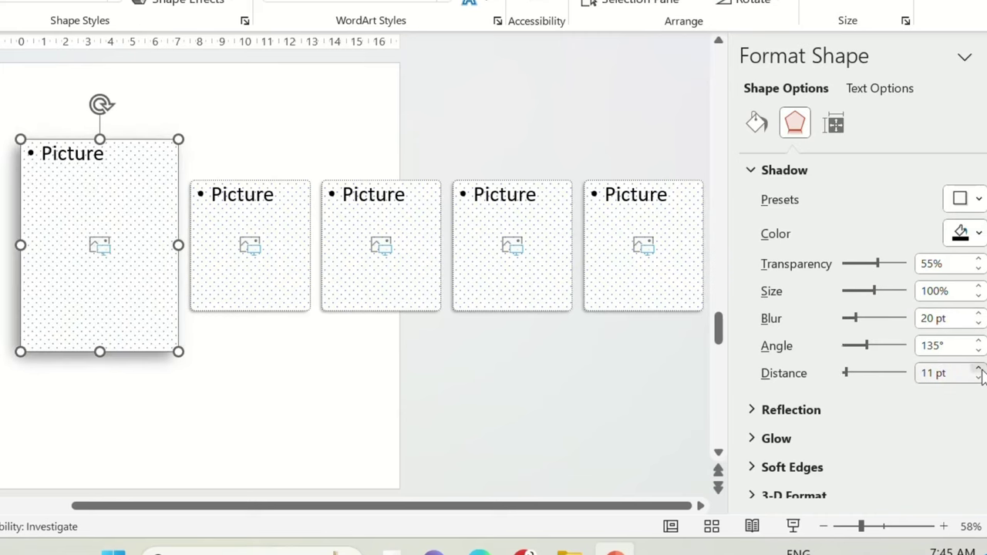
click(976, 313)
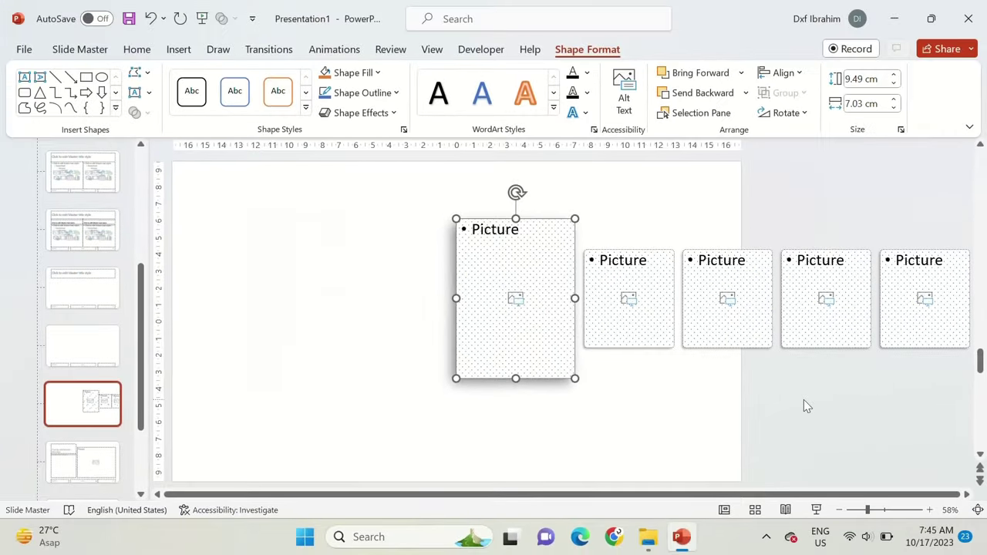
click(770, 384)
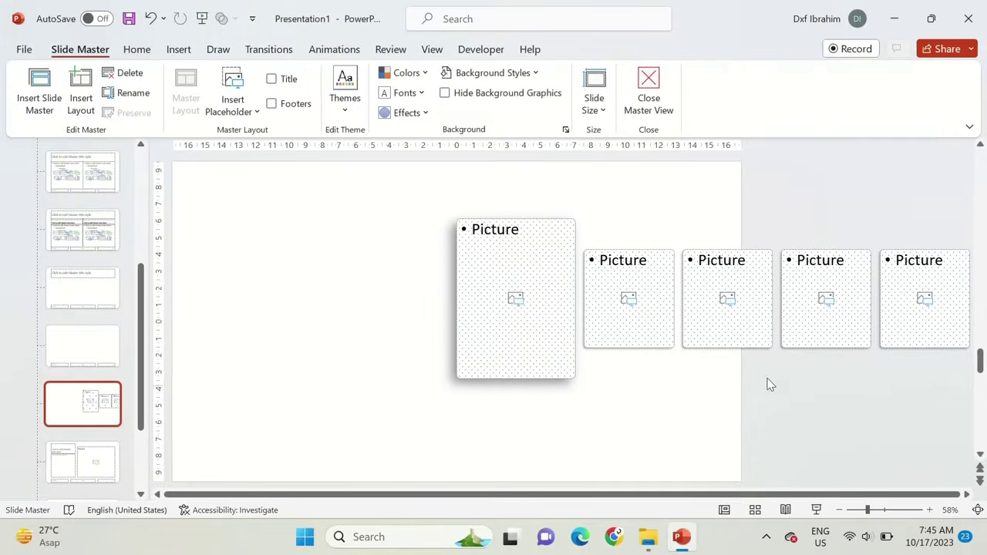
Apply the new photo card layout to the slide and drag in all five Country folder images
click(657, 104)
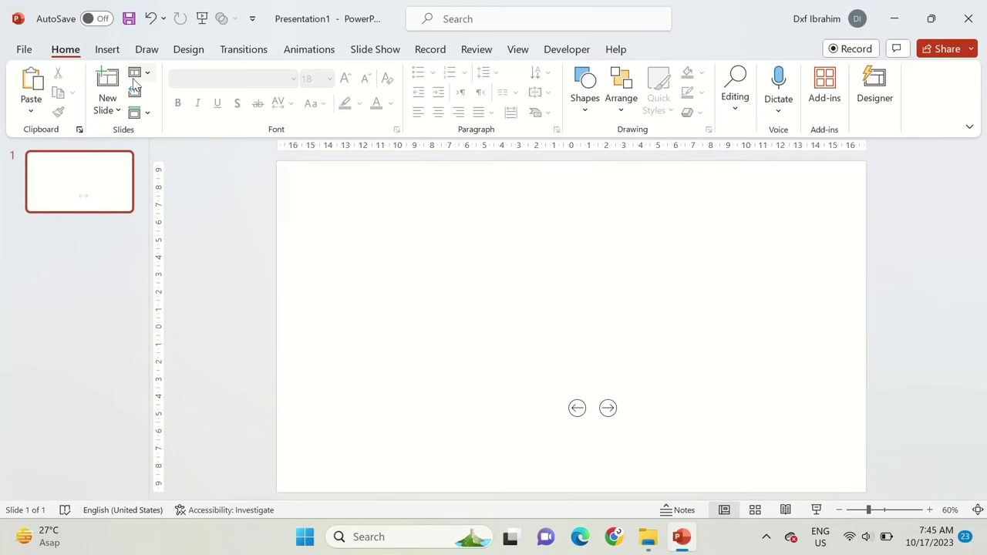
click(134, 74)
click(243, 279)
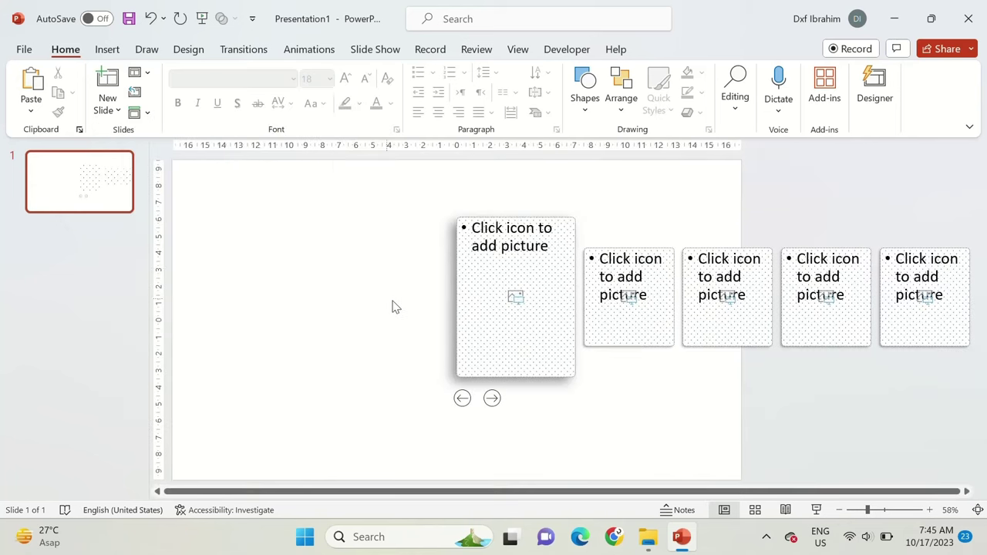
ctrl+scroll(416, 308, down, 3)
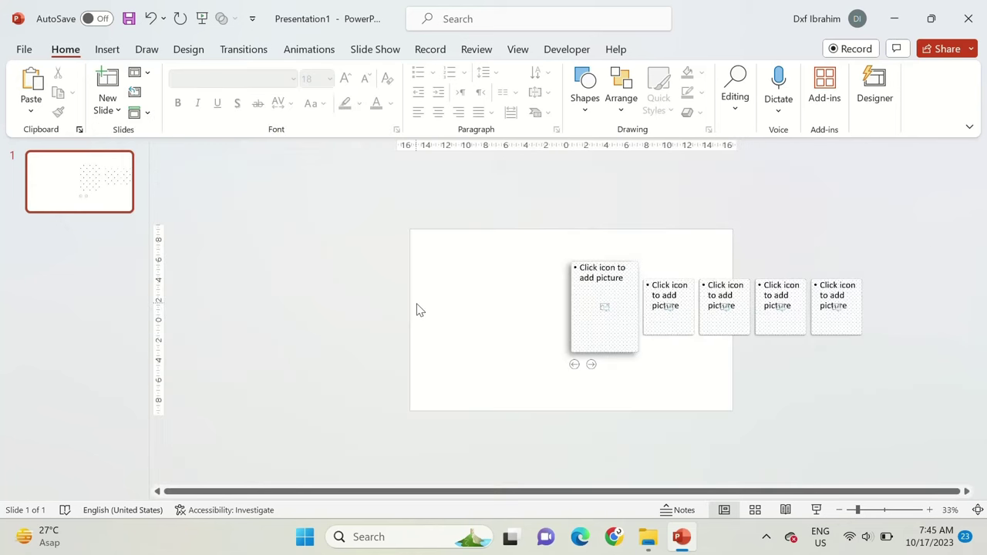
click(648, 537)
double_click(582, 178)
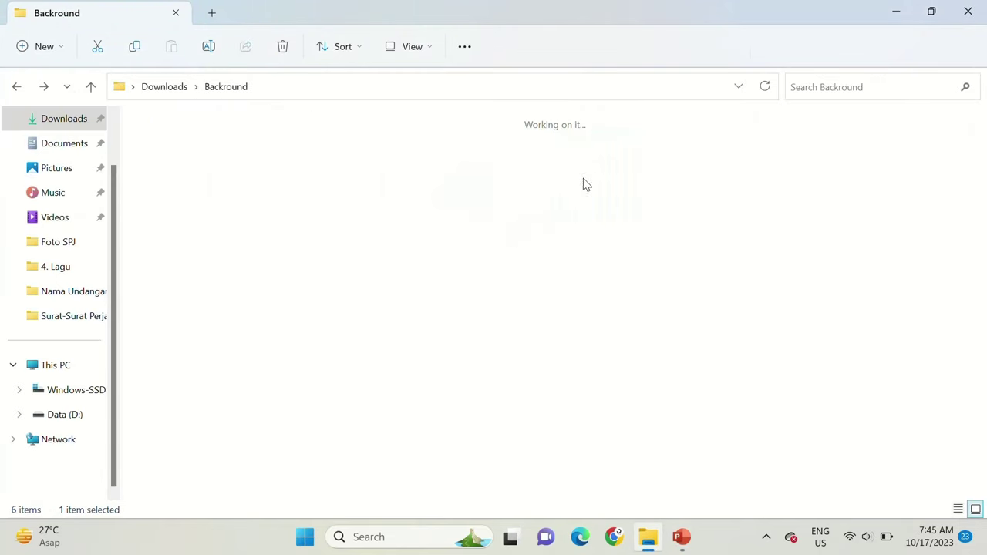
key(ctrl+a)
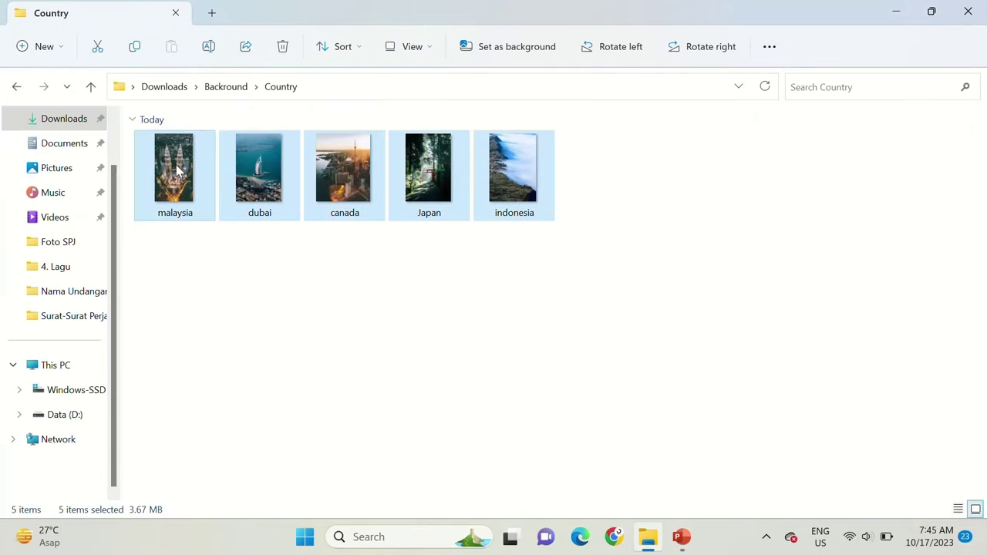
mouse_move(177, 180)
mouse_down()
mouse_move(669, 452)
mouse_move(646, 368)
mouse_move(665, 367)
mouse_up()
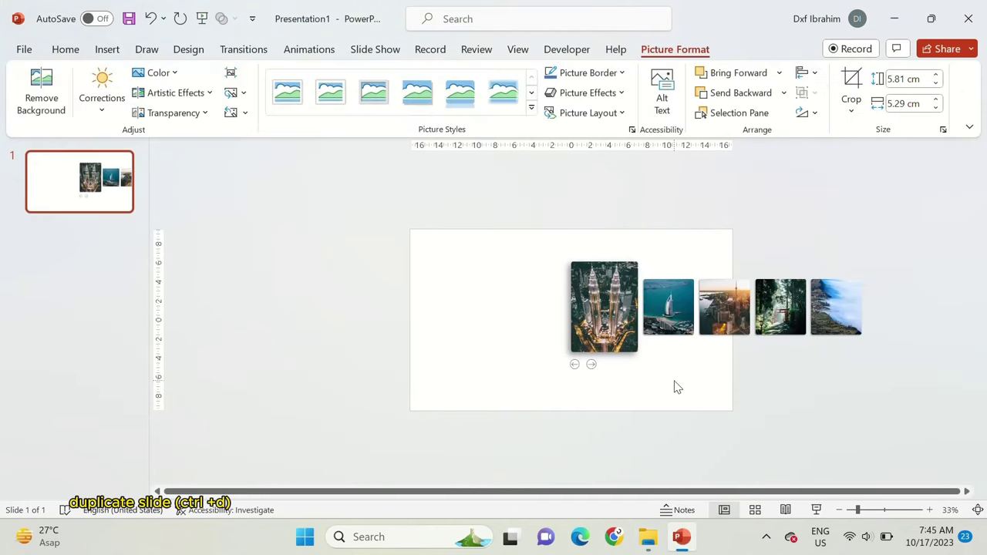
Duplicate slide 1, delete its first photo, and move the Burj photo into the first card
click(118, 183)
key(ctrl+d)
click(561, 268)
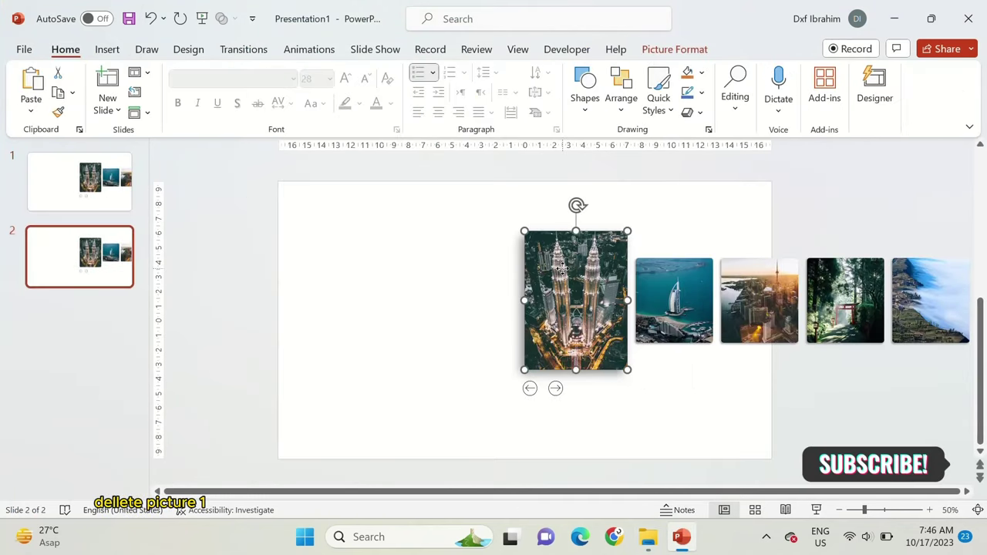
key(Delete)
click(643, 289)
key(ctrl+x)
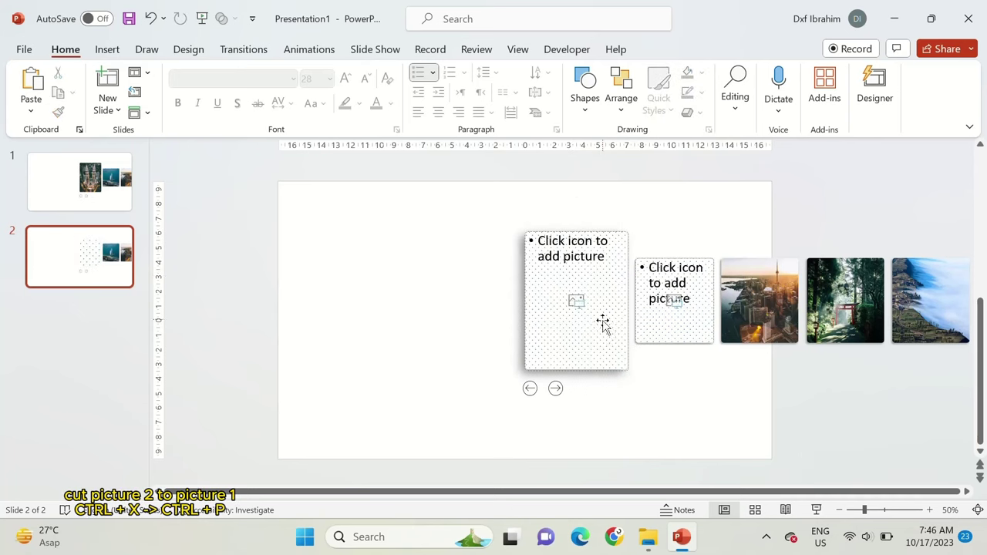
click(609, 326)
key(ctrl+v)
Shift the city, forest and fog photos one slot left into the second to fourth cards
click(732, 320)
key(ctrl+x)
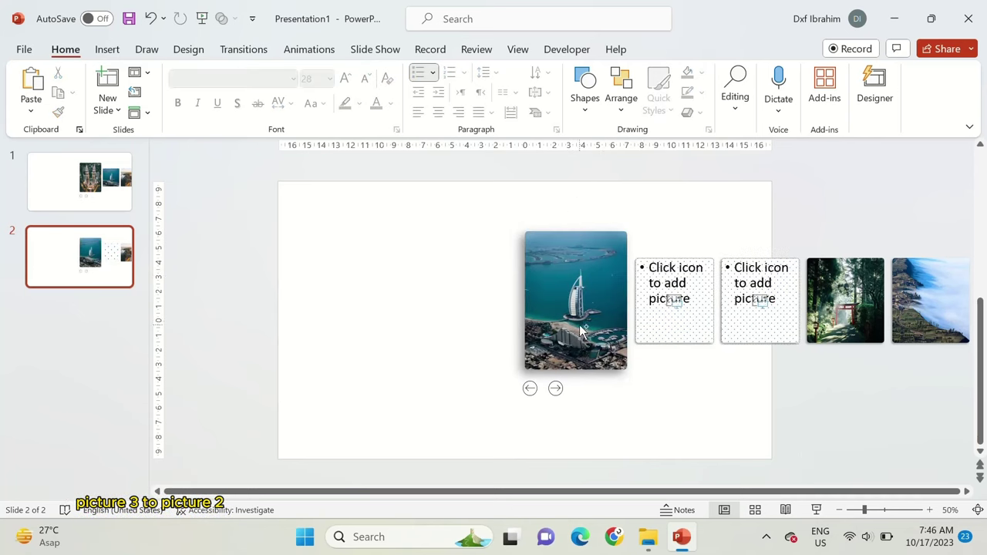
click(660, 312)
key(ctrl+v)
click(821, 323)
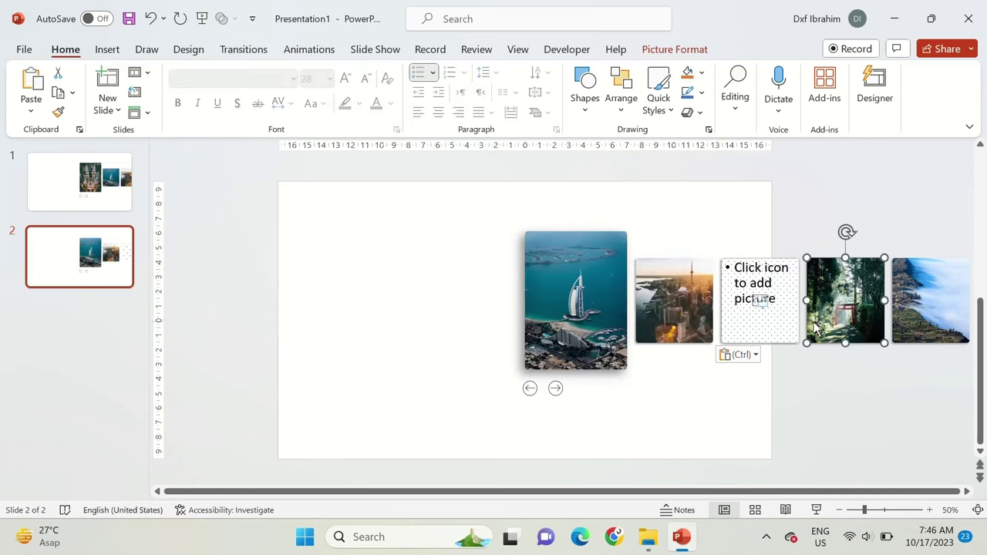
key(ctrl+x)
click(748, 339)
key(ctrl+v)
click(913, 322)
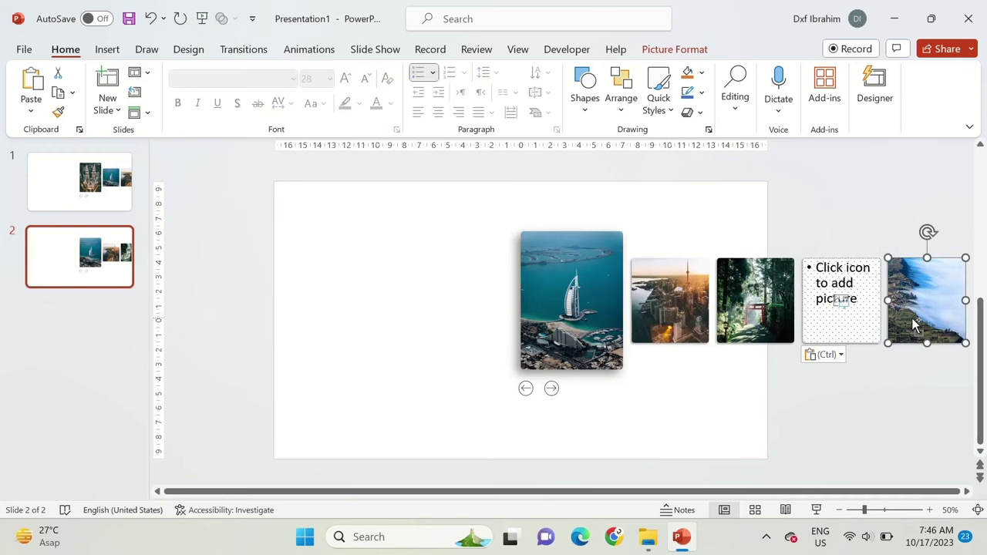
key(ctrl+x)
click(861, 338)
key(ctrl+v)
Copy slide 1's Petronas photo into slide 2's last card, then duplicate slide 2 as slide 3
click(89, 201)
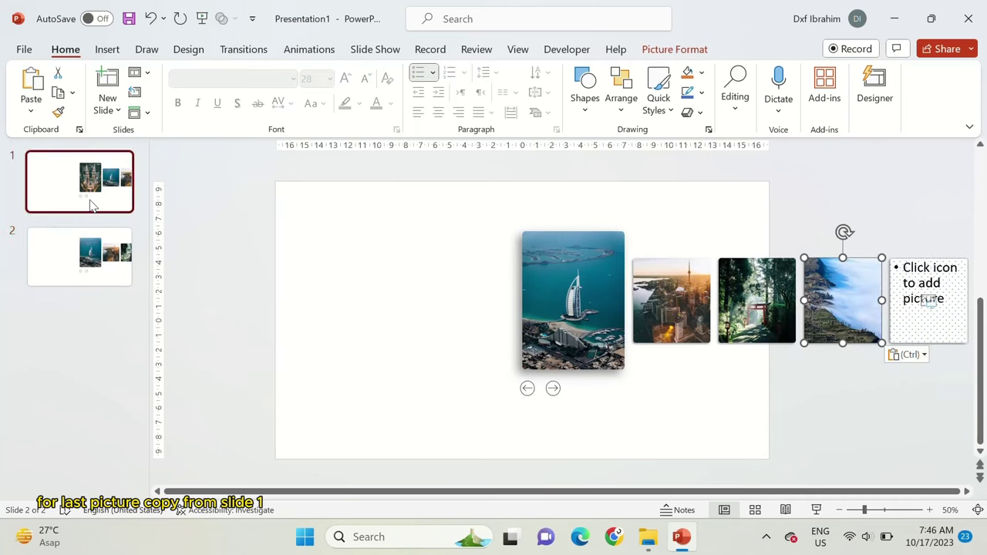
click(609, 311)
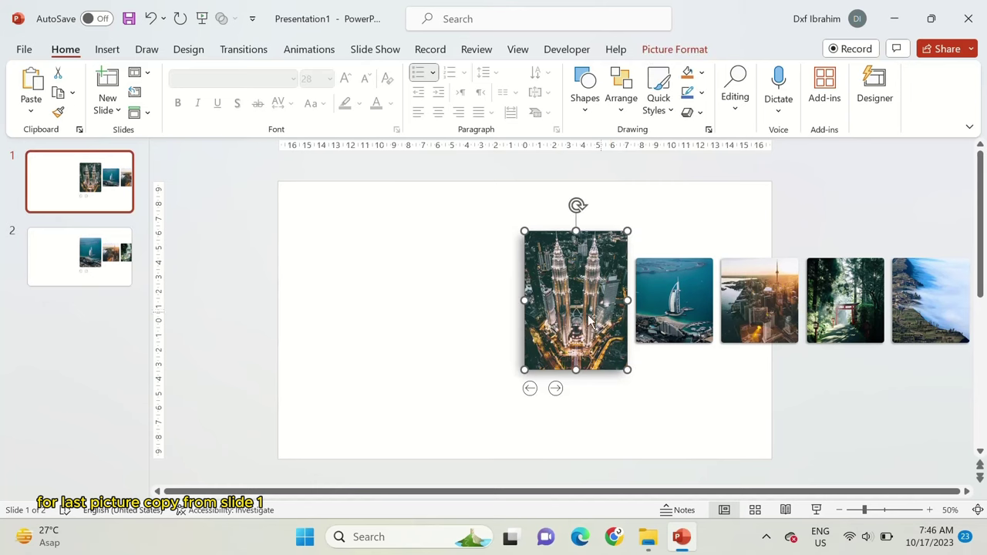
click(108, 266)
click(902, 262)
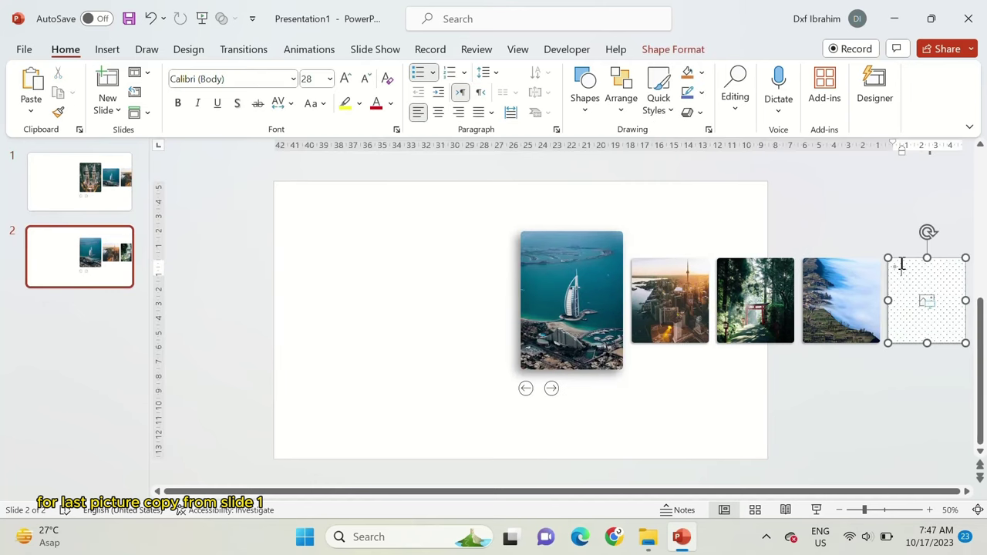
key(ctrl+v)
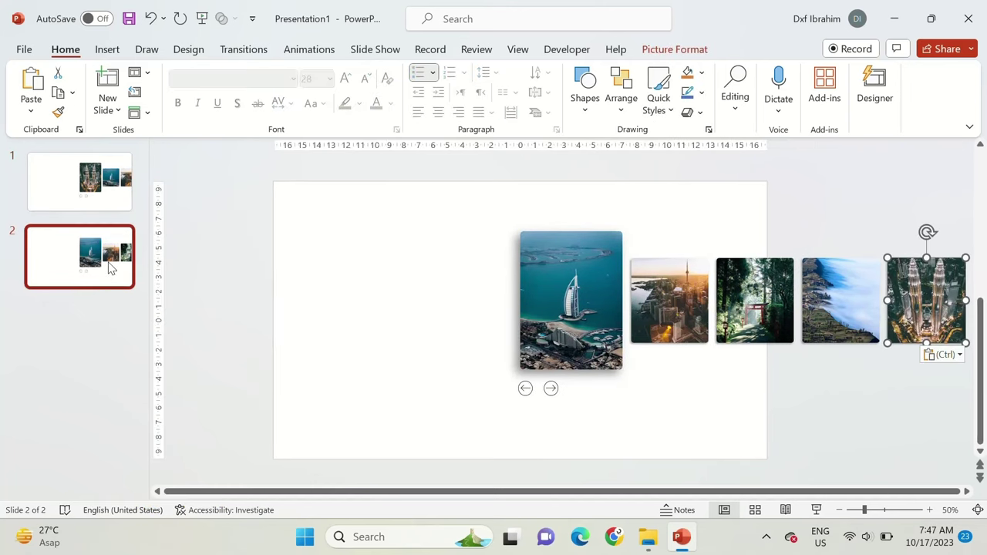
click(108, 267)
key(ctrl+d)
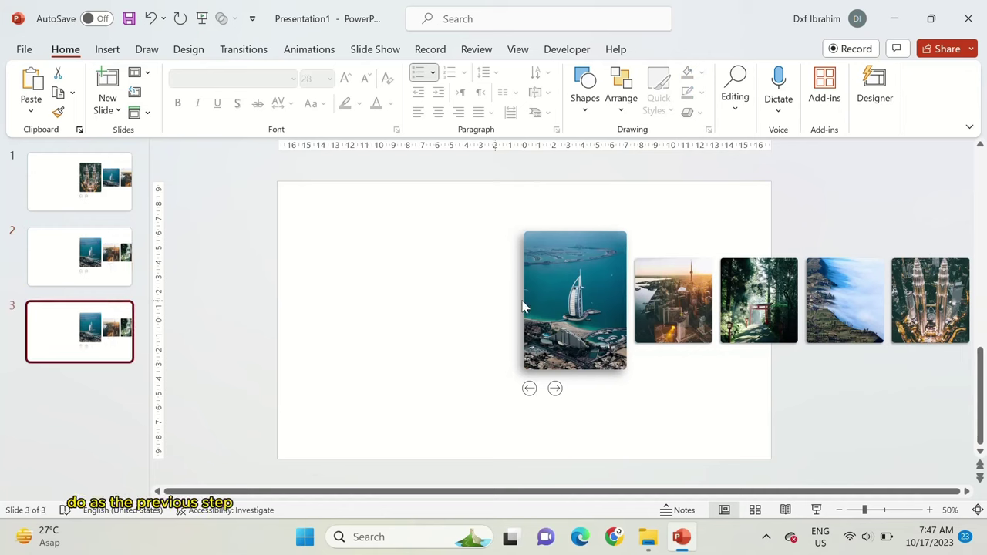
On slide 3, shift the city, forest, fog and Petronas photos one placeholder left
click(559, 305)
key(Delete)
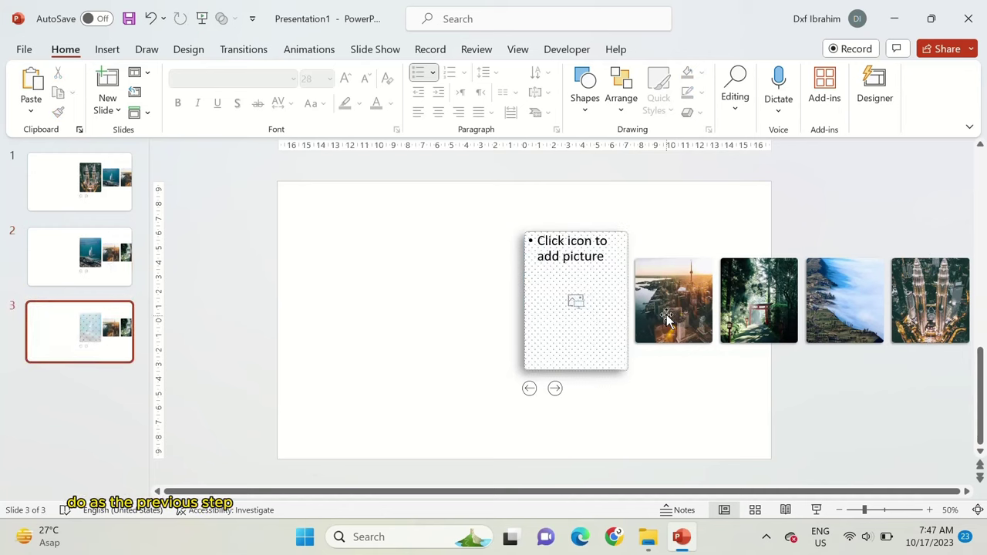
click(663, 324)
key(Delete)
key(ctrl+z)
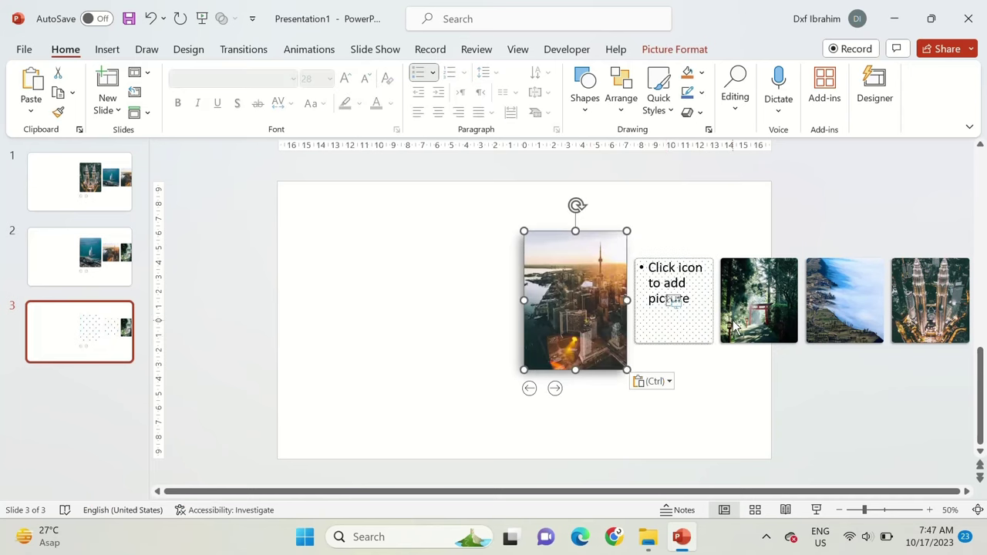
click(722, 332)
key(Delete)
click(683, 340)
key(ctrl+z)
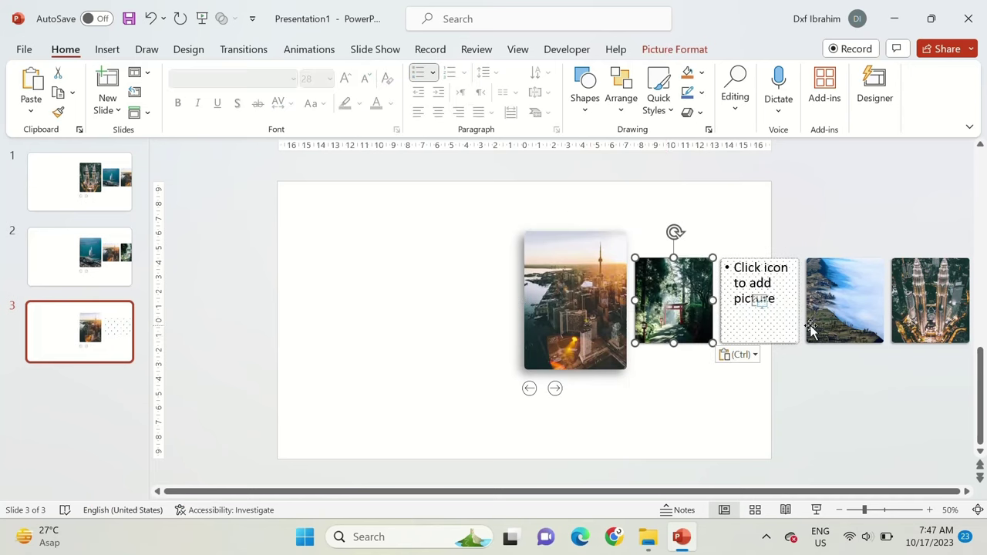
click(809, 328)
key(Delete)
click(771, 344)
key(ctrl+z)
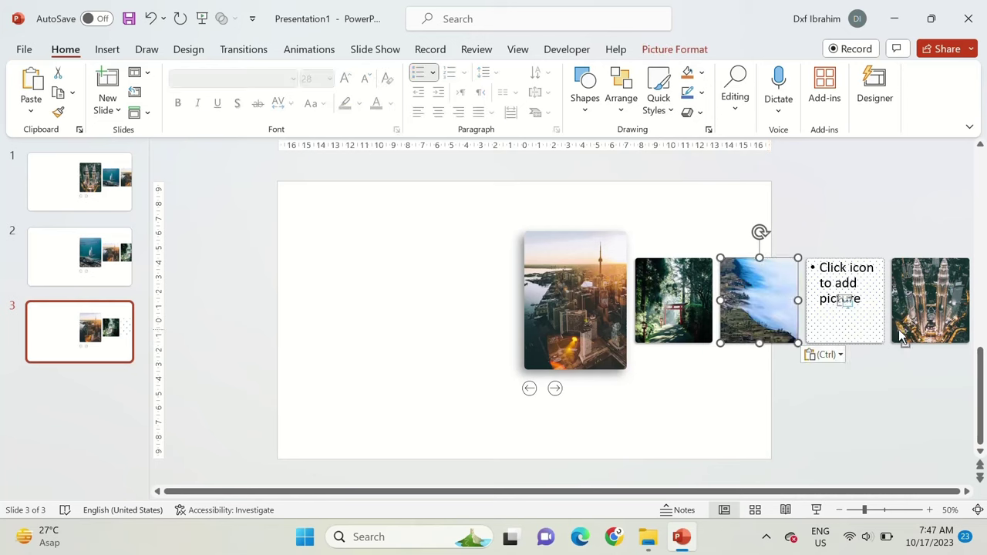
click(900, 328)
key(Delete)
click(843, 344)
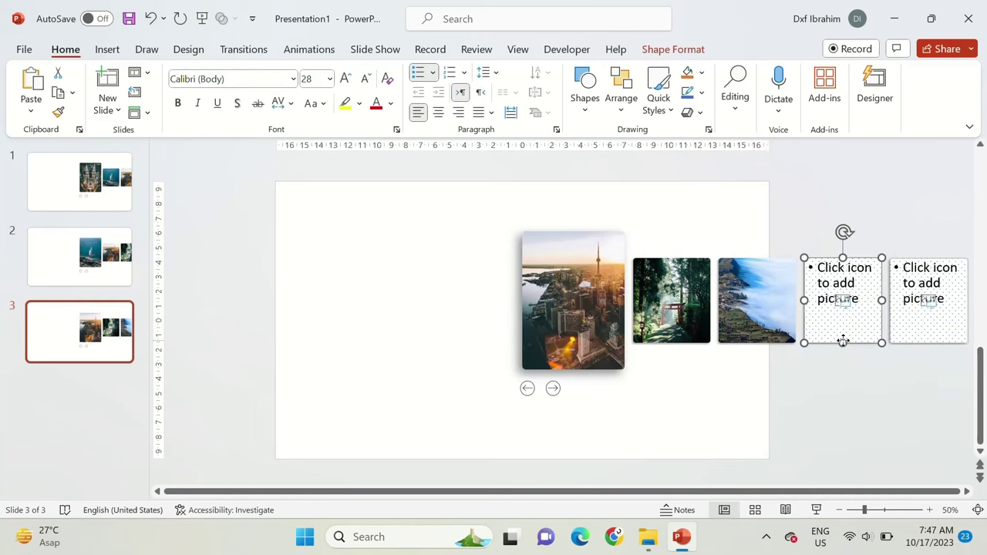
key(ctrl+z)
Copy slide 2's Burj photo into slide 3's empty last picture slot
click(121, 233)
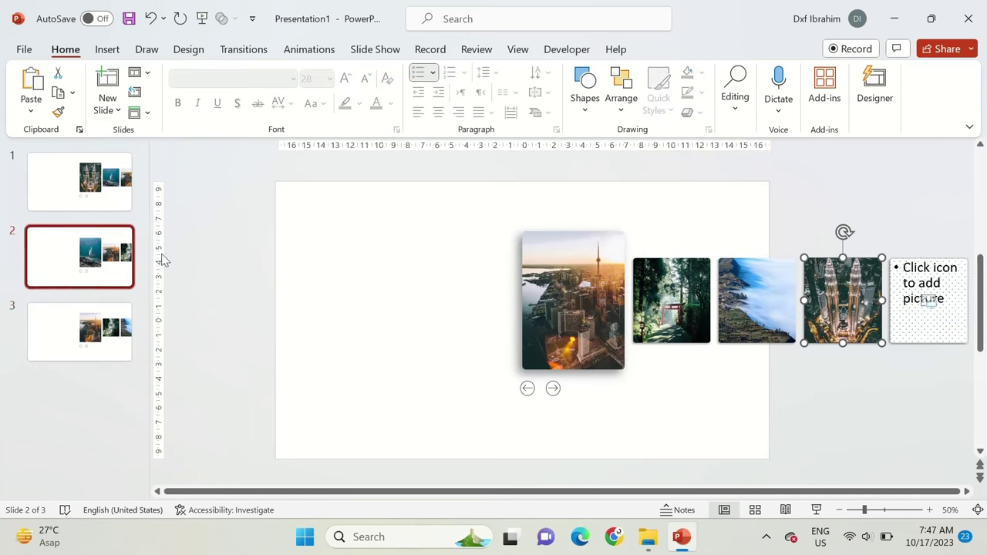
click(586, 351)
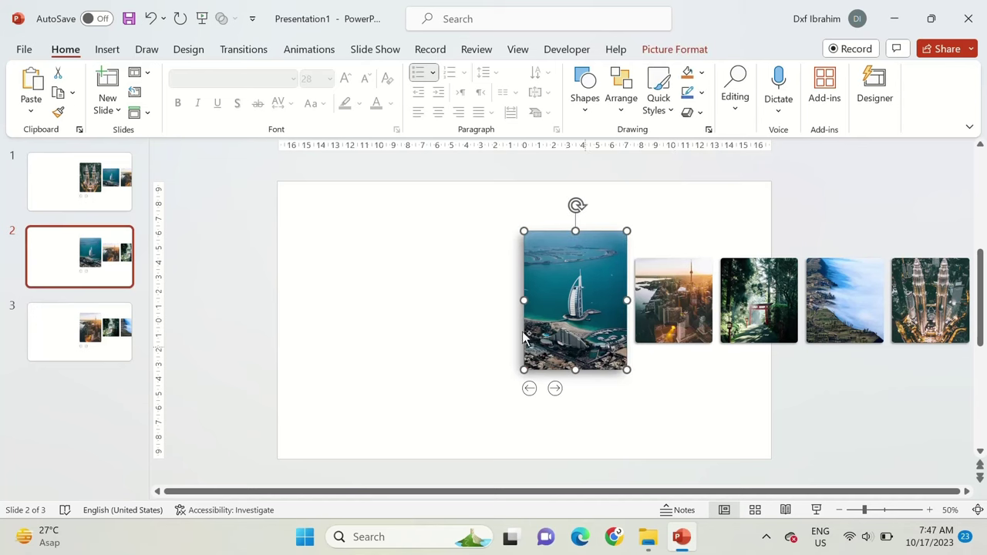
click(115, 324)
click(926, 343)
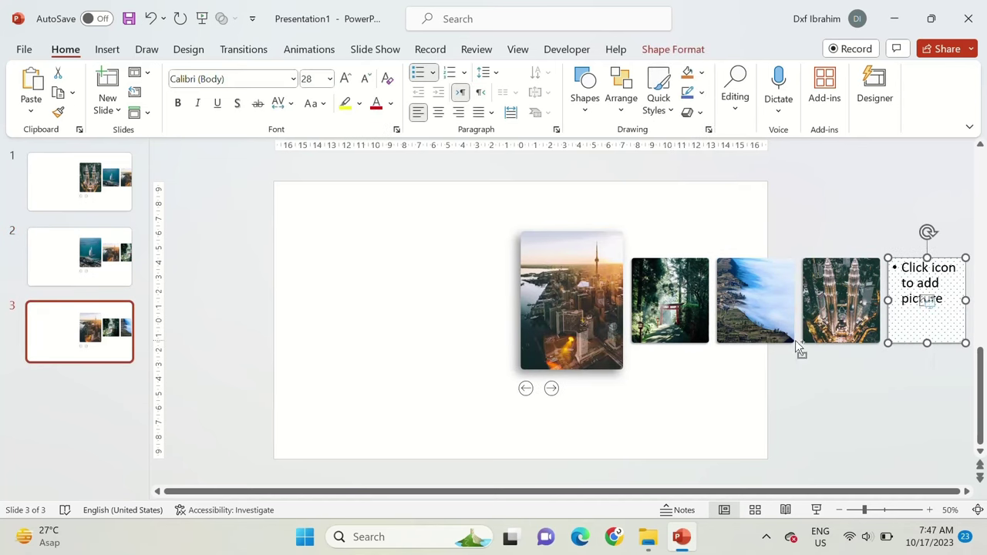
key(ctrl+v)
Duplicate slide 3 as slide 4 and shift its photos left so the forest photo leads
click(61, 340)
key(ctrl+d)
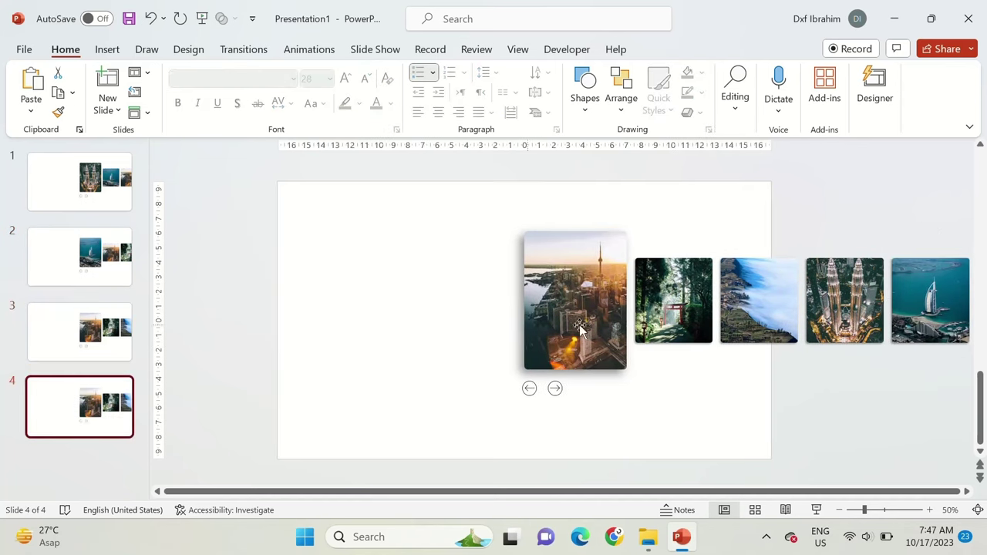
click(600, 361)
key(Delete)
click(668, 339)
key(Delete)
click(590, 362)
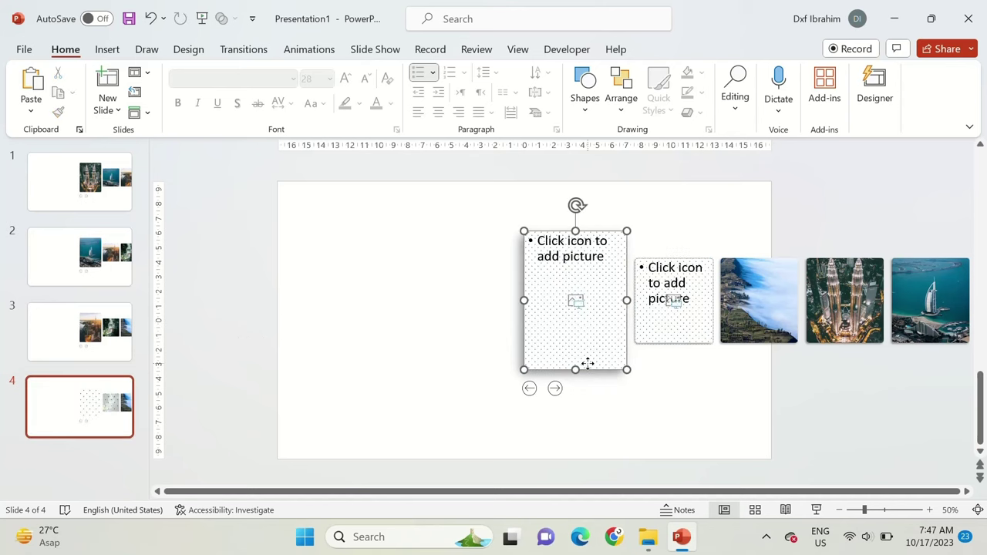
key(ctrl+v)
click(738, 336)
key(ctrl+x)
click(677, 340)
key(ctrl+v)
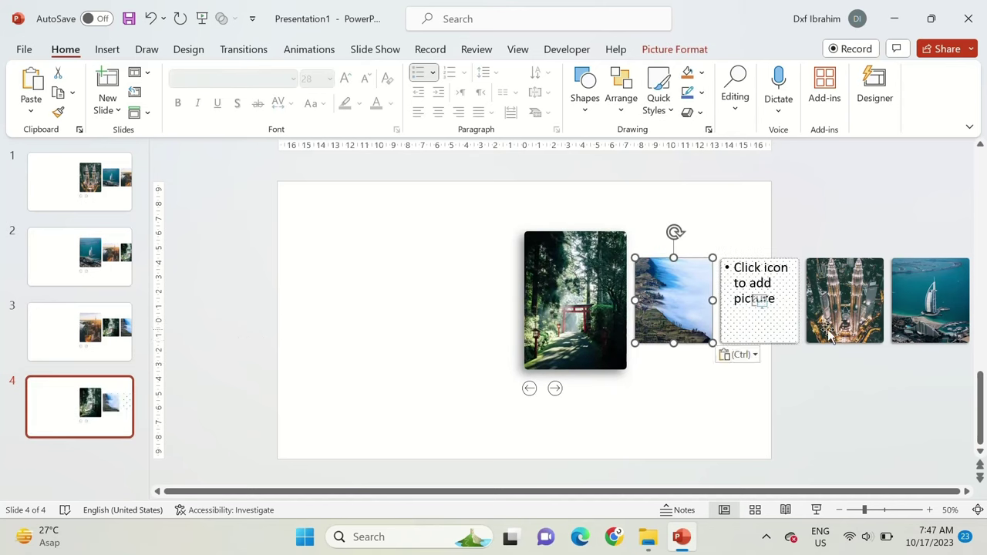
key(Delete)
click(739, 339)
key(ctrl+v)
click(929, 309)
key(ctrl+x)
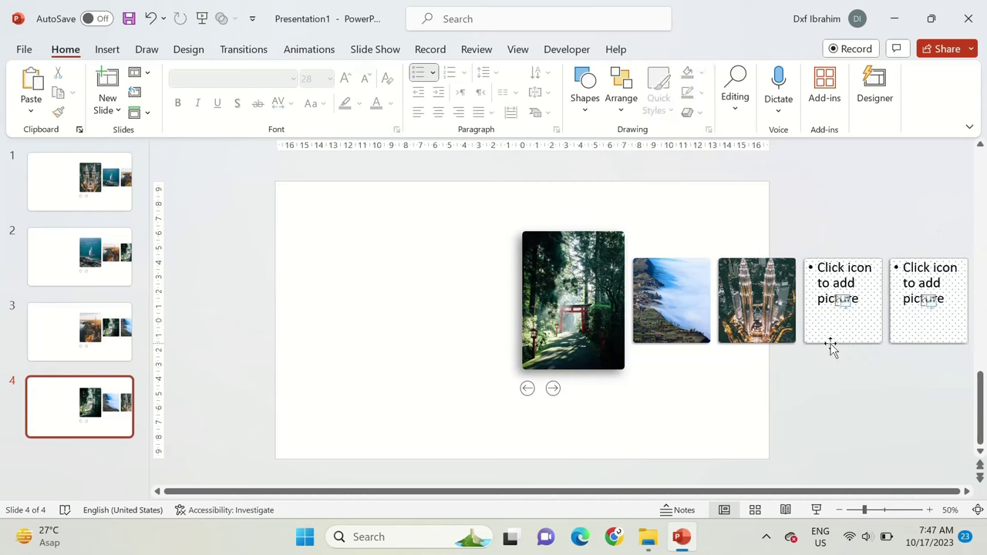
click(833, 339)
key(ctrl+v)
key(Page_Up)
Fill slide 4's last slot with the city photo copied from slide 3
click(526, 344)
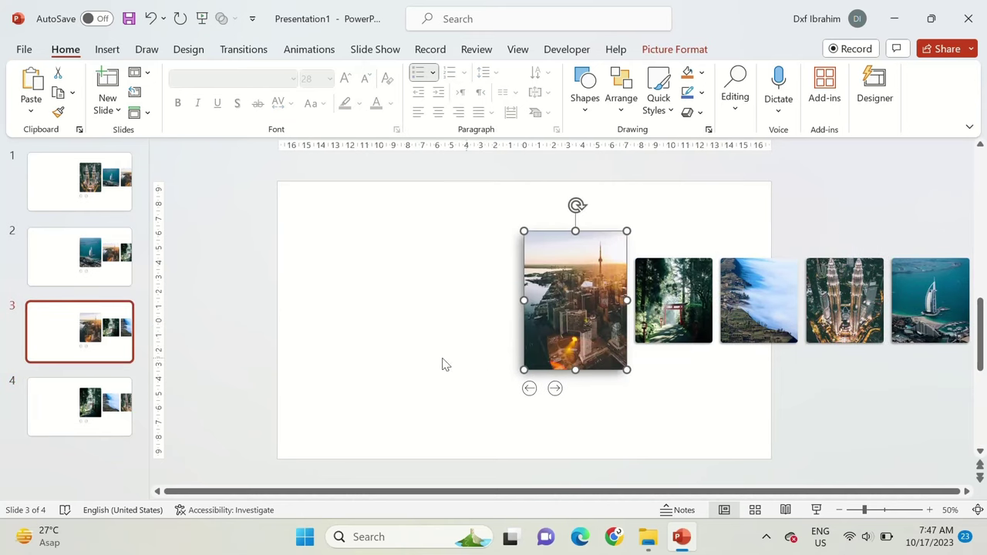
key(Page_Down)
key(ctrl+v)
click(180, 381)
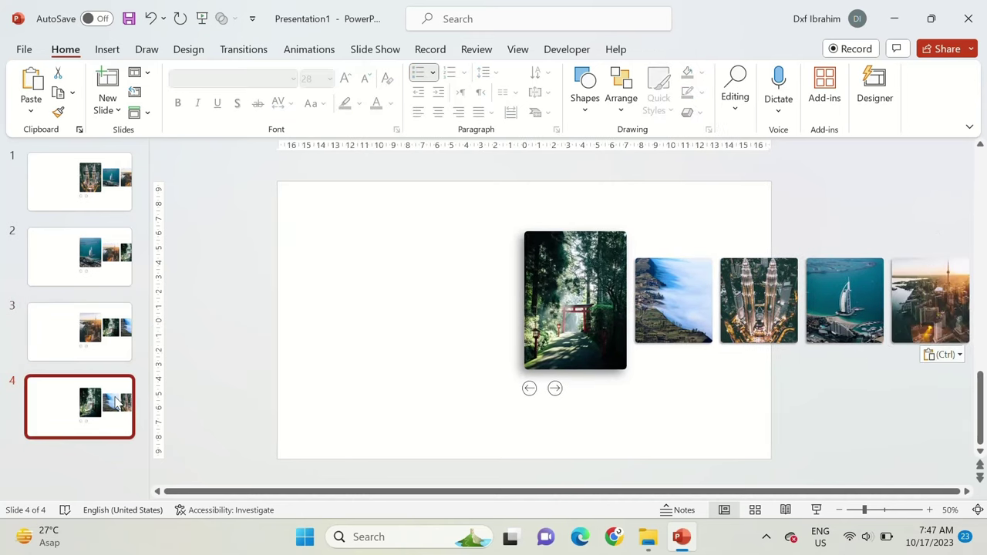
key(ctrl+m)
Duplicate slide 4 as slide 5 and shift its photos left so the fog photo leads
click(592, 344)
key(Delete)
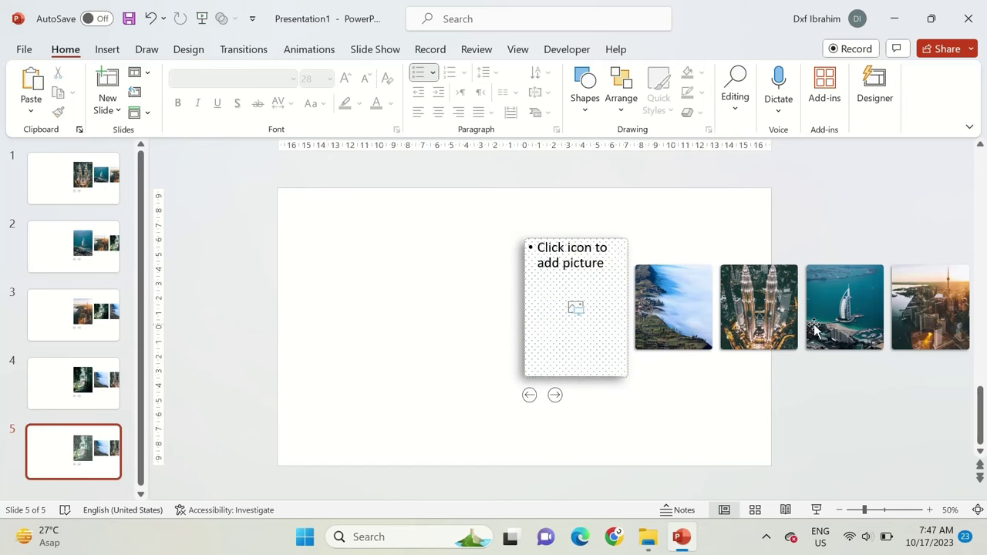
click(669, 323)
key(Delete)
click(614, 343)
drag(752, 335, 683, 357)
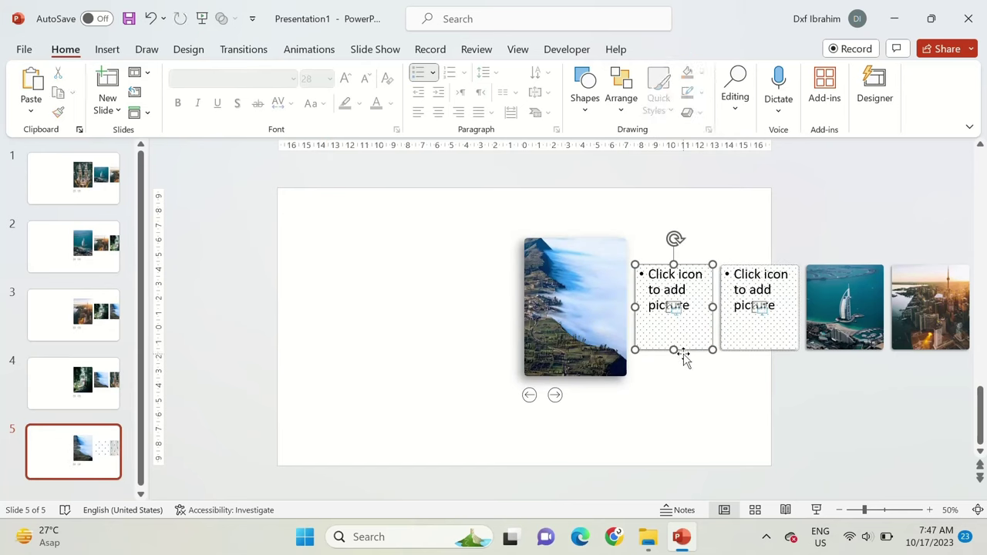
drag(760, 352, 862, 347)
key(ctrl+z)
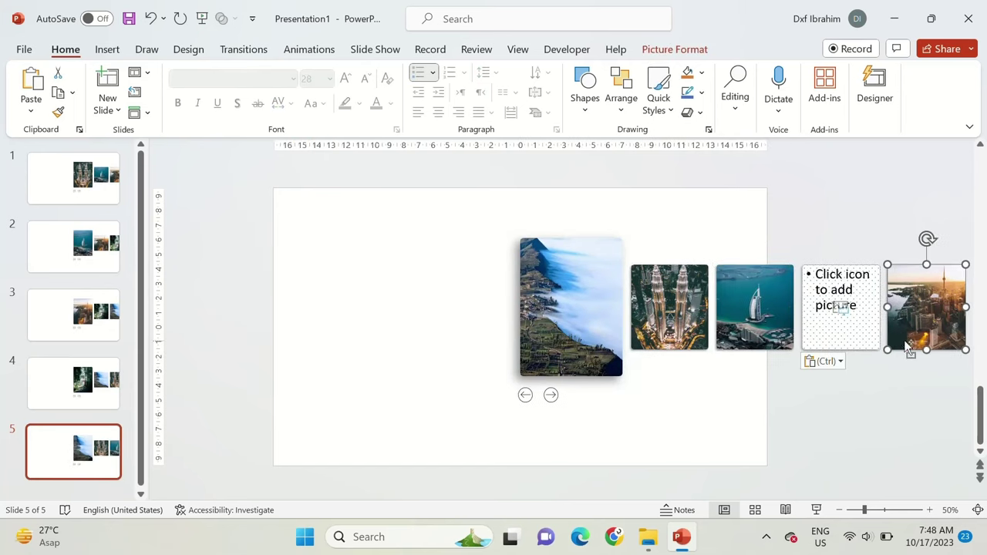
key(ctrl+z)
key(ctrl+v)
Copy slide 4's forest photo into slide 5's empty last slot
click(101, 389)
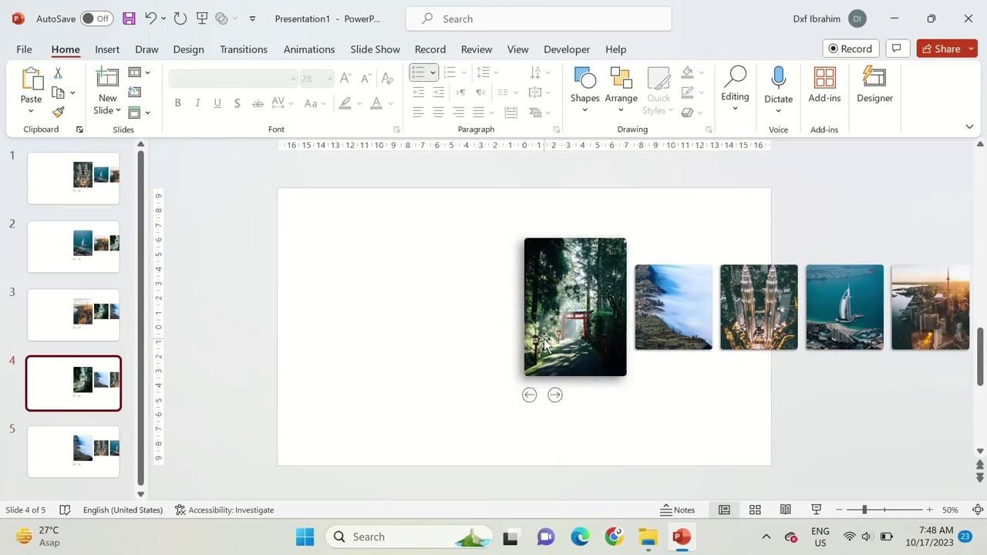
key(Page_Down)
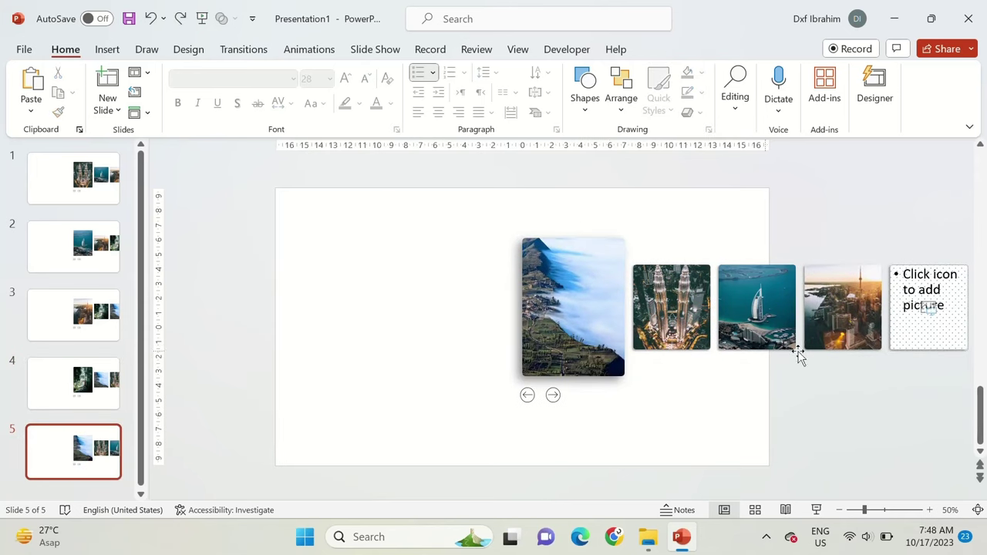
click(891, 327)
key(ctrl+v)
On slide 1, paste the malaysia title and description onto the main photo and add a text shadow
click(114, 185)
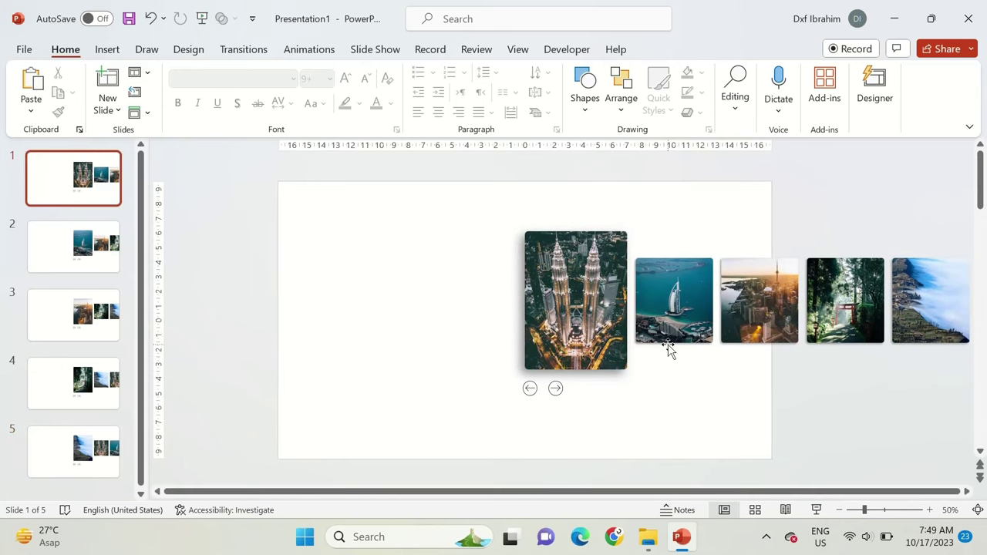
scroll(670, 379, up, 3)
scroll(664, 378, up, 2)
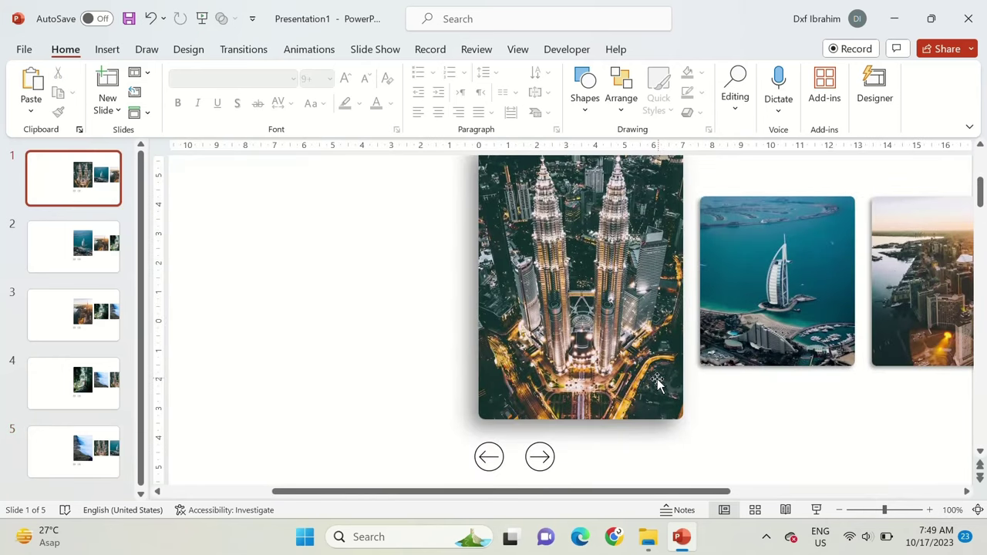
key(ctrl+v)
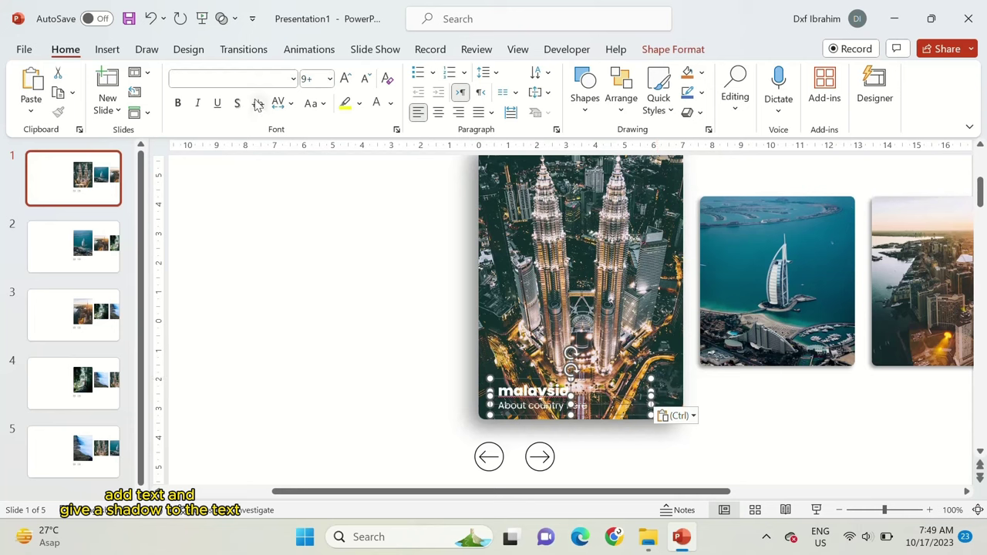
click(239, 104)
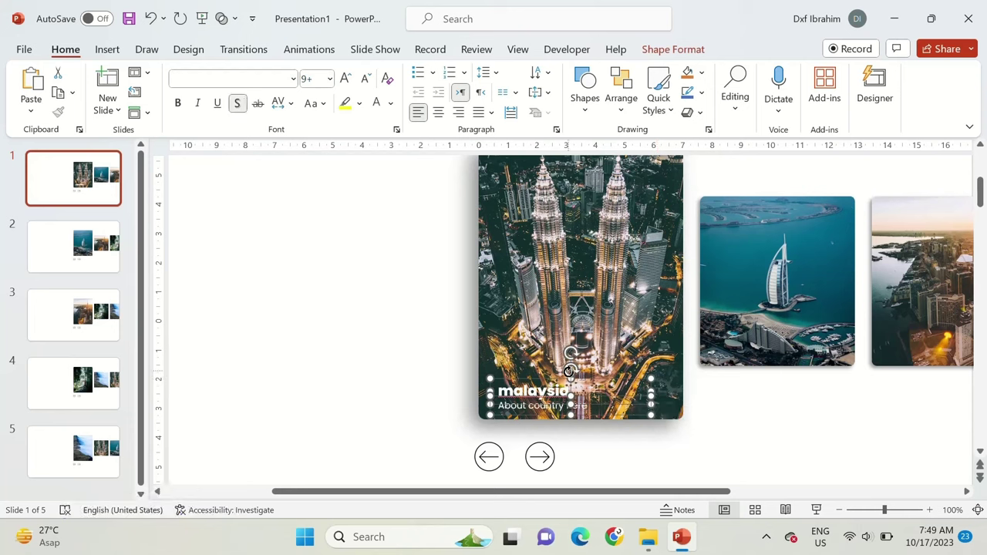
Place smaller caption copies on the Dubai, city skyline, forest and cloud cards
drag(616, 401, 835, 341)
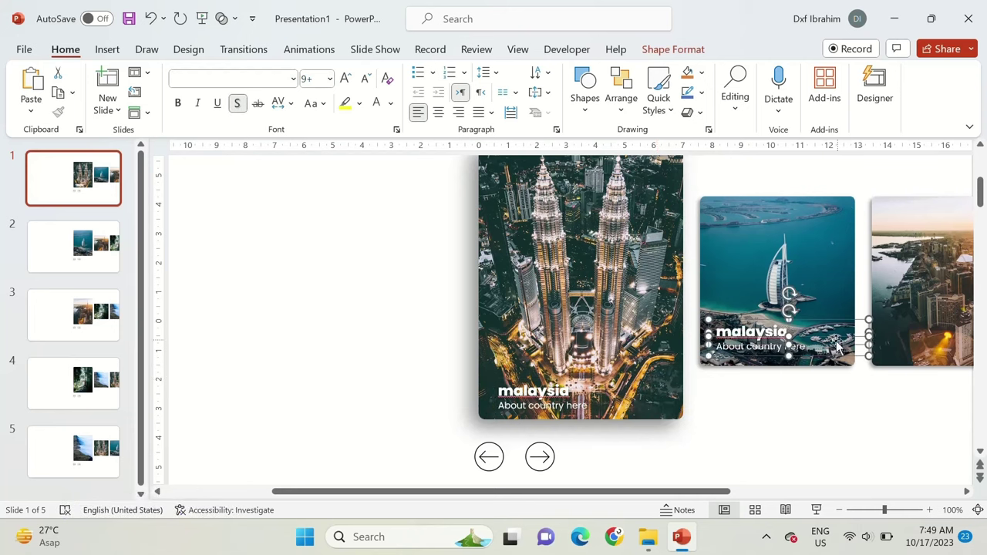
key(ctrl+bracketleft)
key(ctrl+bracketleft)
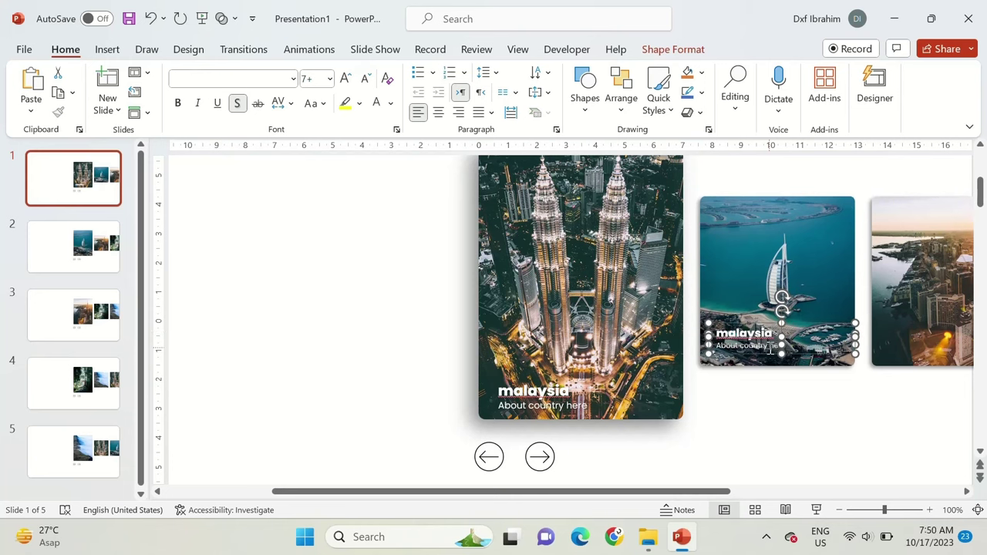
scroll(687, 354, down, 2)
drag(544, 317, 667, 313)
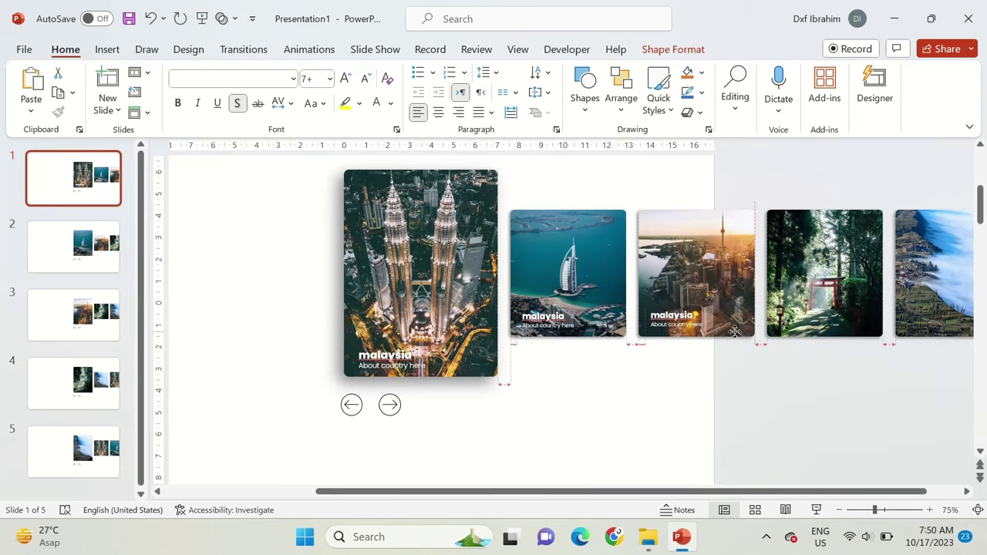
scroll(634, 339, up, 3)
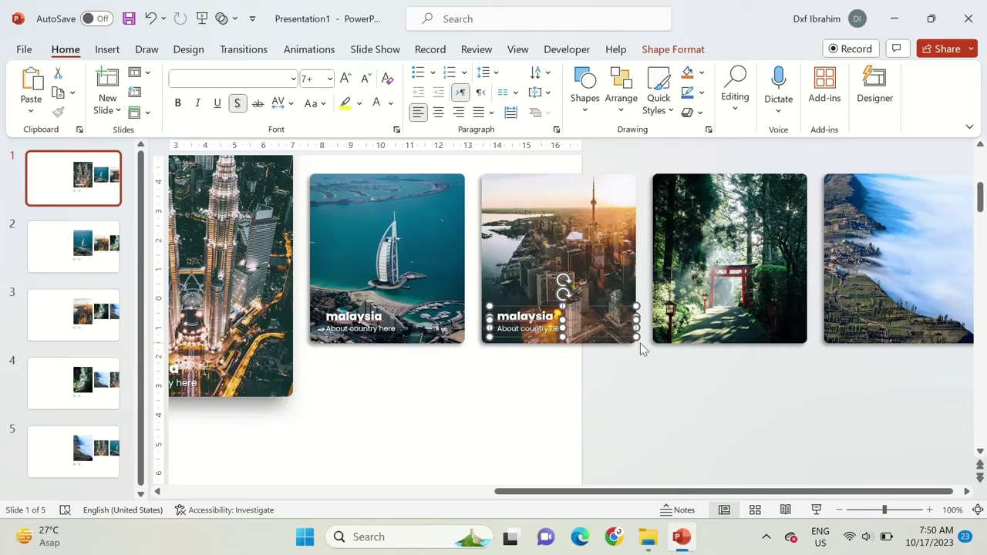
key(ctrl+d)
key(ctrl+d)
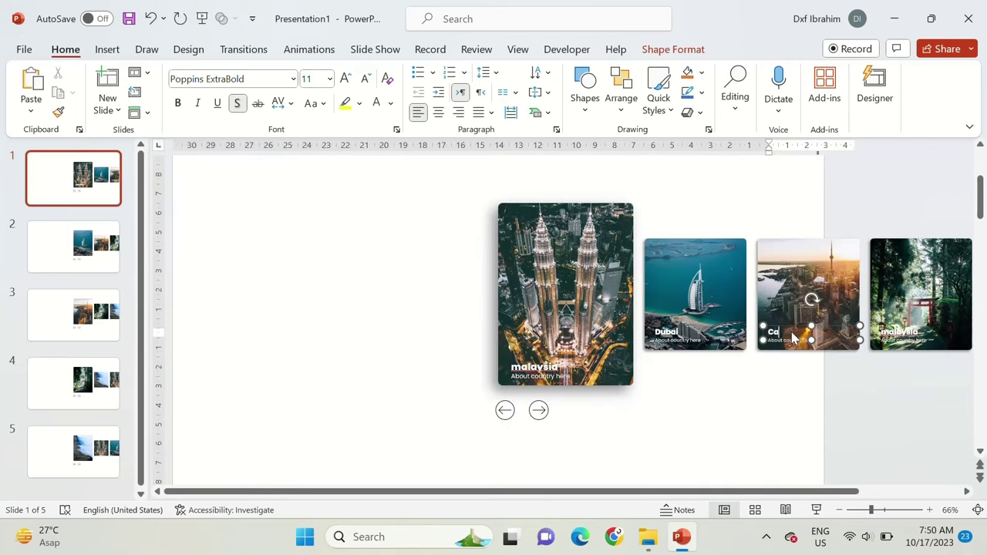
scroll(864, 463, right, 3)
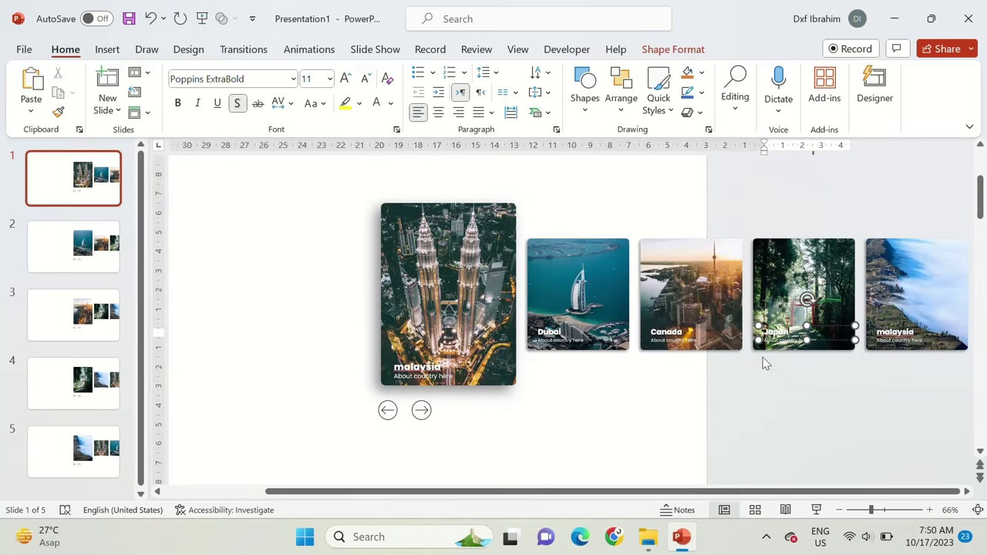
Rename slide 1's last card caption to Indonesia and select all the caption boxes
double_click(894, 333)
text(Indone)
click(755, 397)
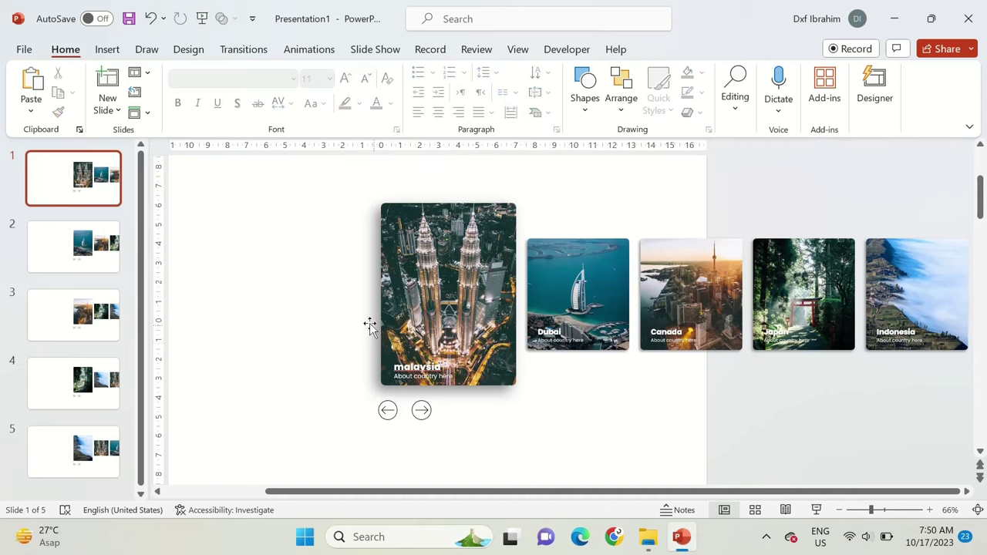
drag(303, 294, 972, 382)
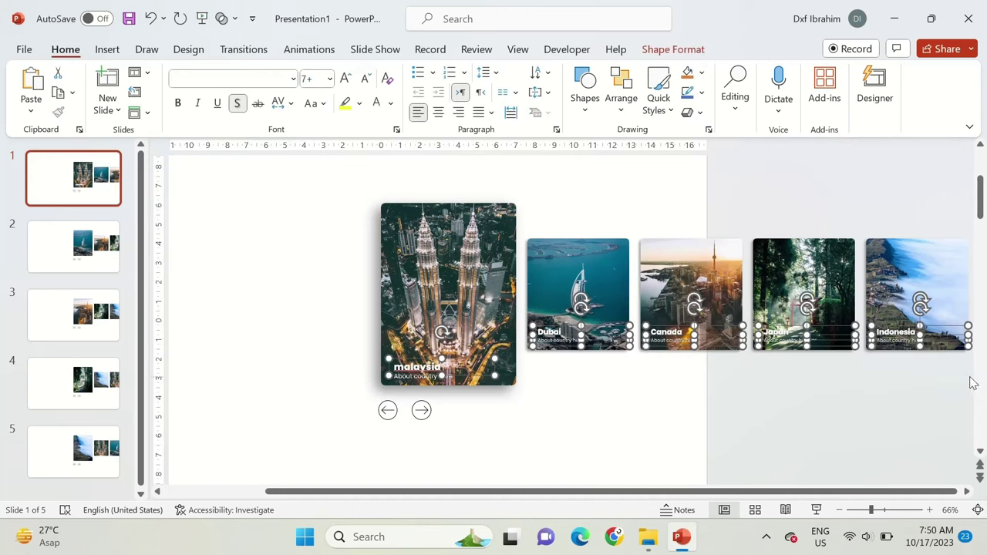
shift+click(413, 379)
Paste the copied captions onto slides 2, 3, 4 and 5
click(110, 255)
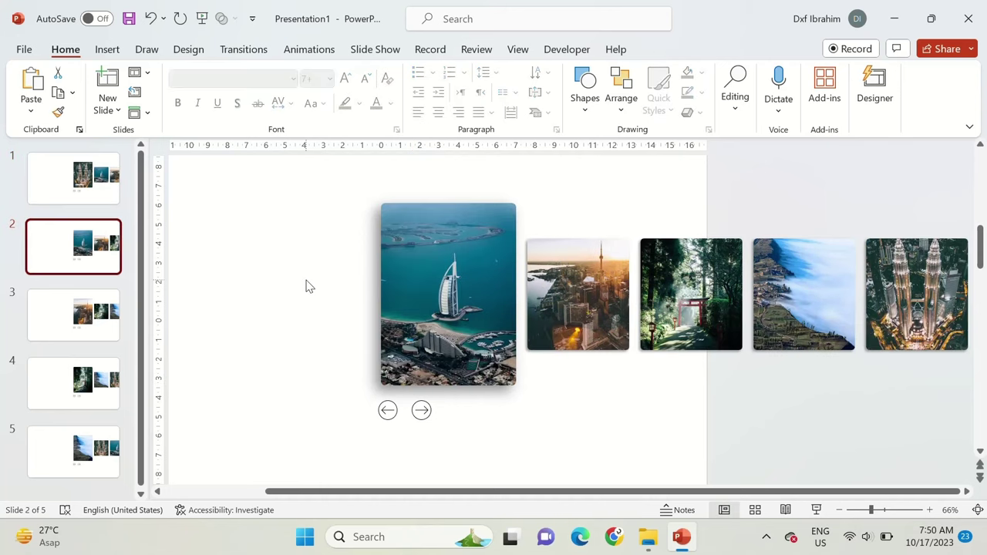
key(ctrl+v)
click(51, 328)
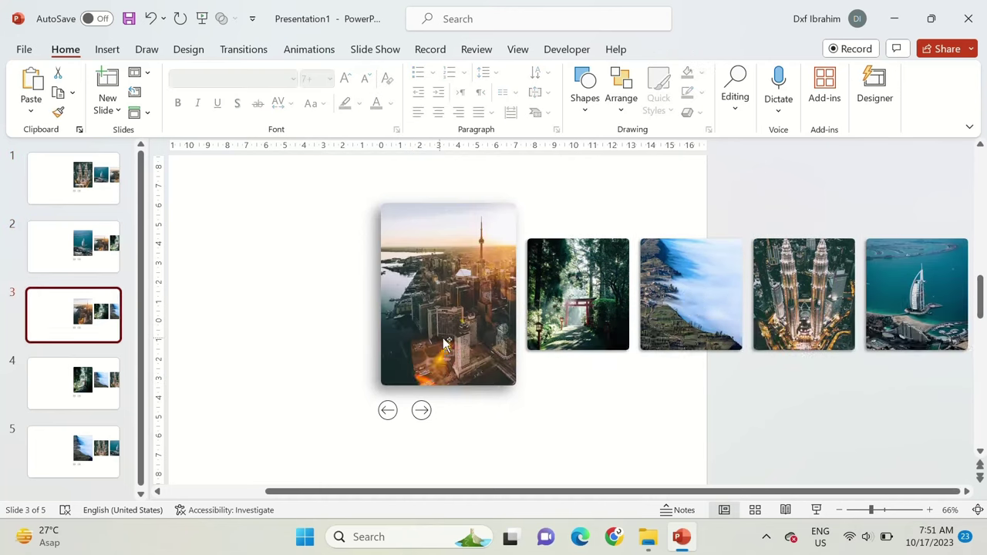
key(ctrl+v)
click(98, 401)
key(ctrl+v)
click(51, 438)
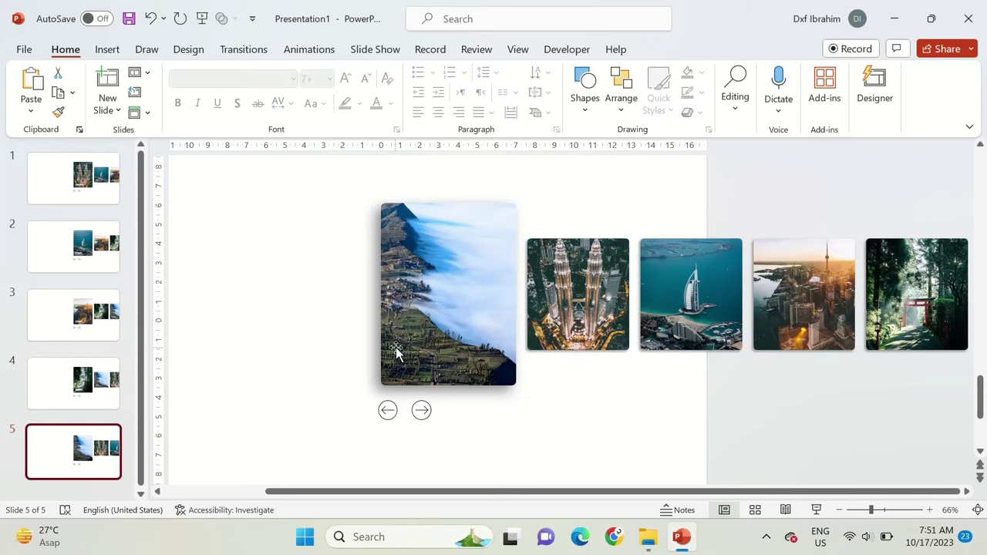
key(ctrl+v)
On slide 5, retitle the captions Indonesia, Malaysia, Dubai, Canada and Japan
double_click(431, 368)
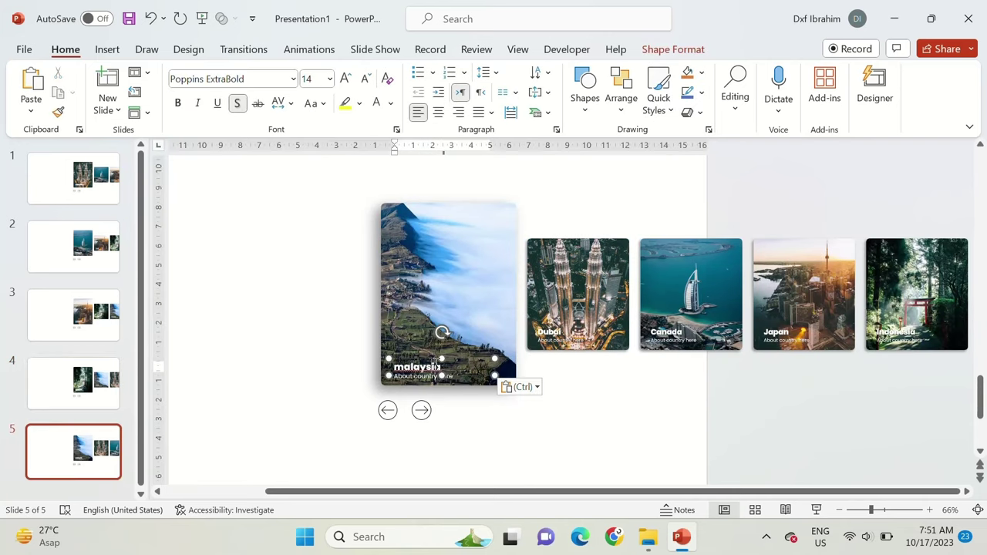
text(Indonesia)
double_click(548, 331)
text(Malaysia)
double_click(667, 332)
text(Dubai)
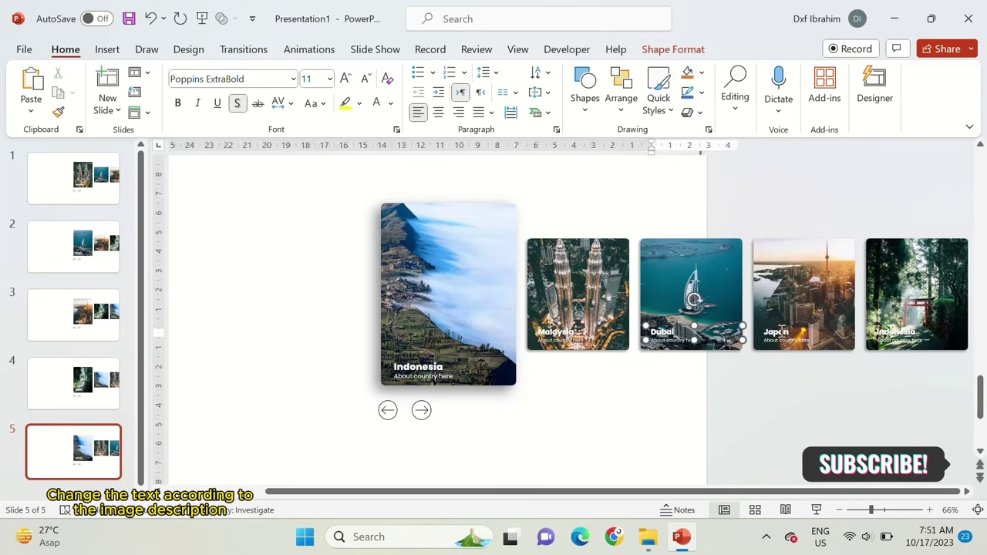
double_click(775, 332)
text(Canada)
double_click(894, 332)
text(Japan)
On slide 4, retitle the captions Japan, Indonesia, Malaysia and Dubai
click(73, 383)
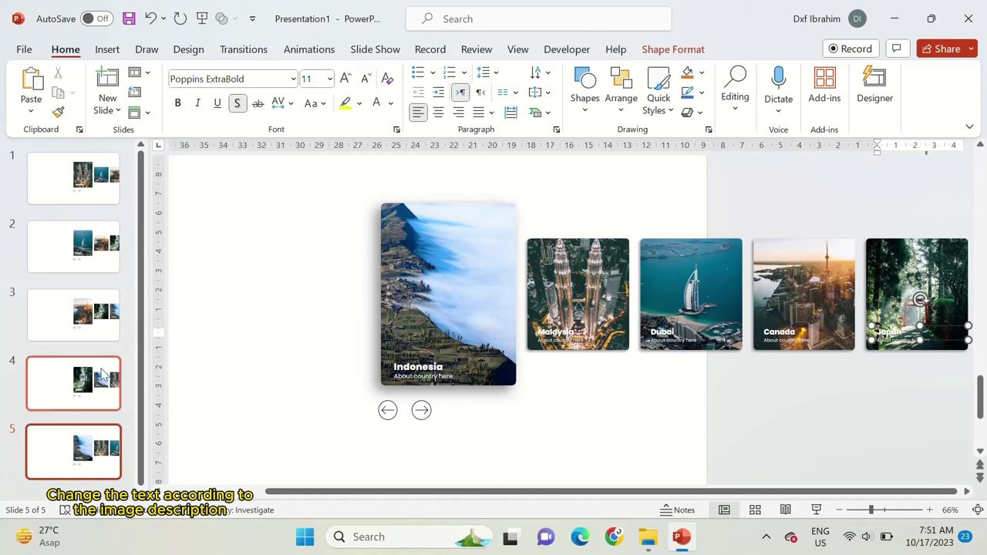
double_click(429, 368)
text(Japan)
double_click(548, 332)
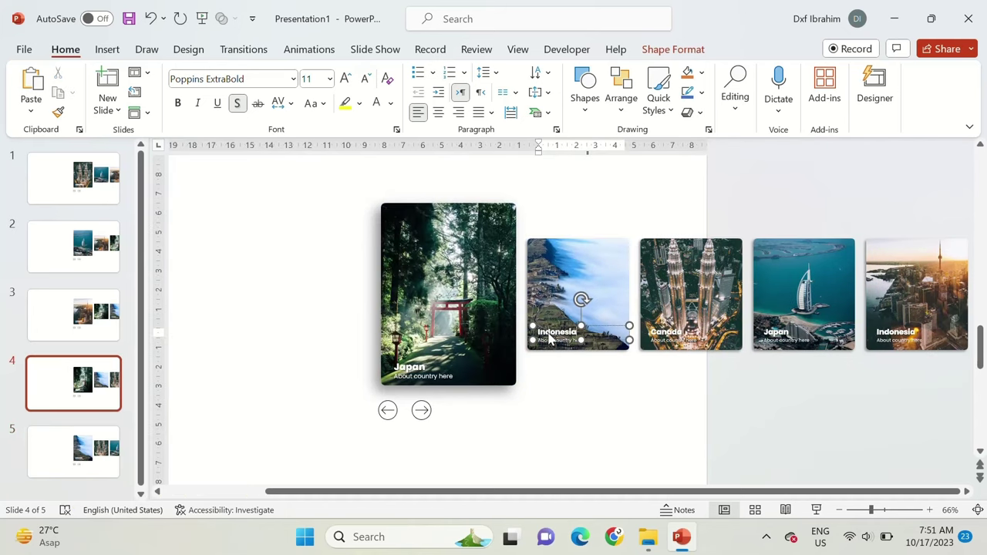
text(Indonesia)
double_click(668, 332)
text(Malaysia)
double_click(775, 332)
text(Dubai)
double_click(895, 332)
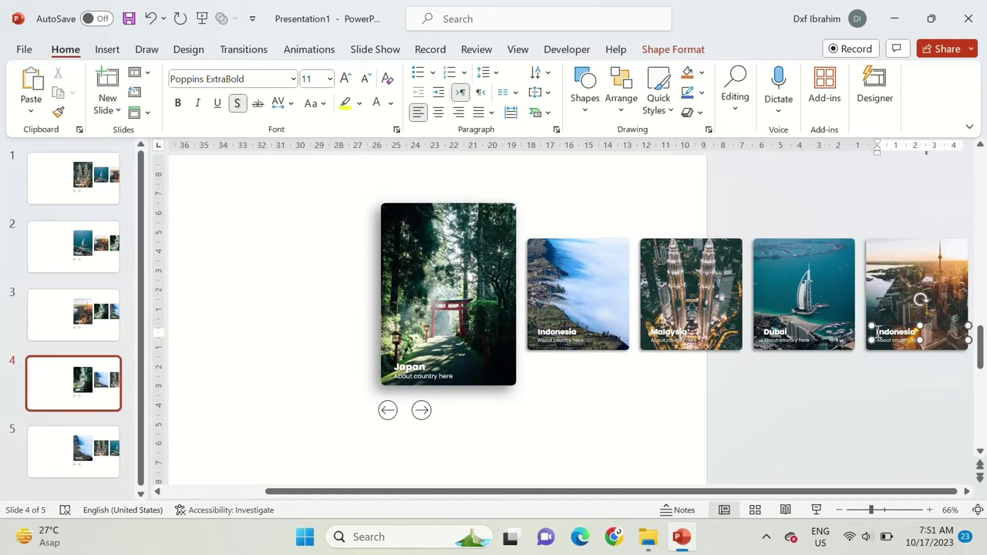
On slide 3, rename the captions, starting with Canada, Japan and Indonesia
click(73, 315)
double_click(429, 368)
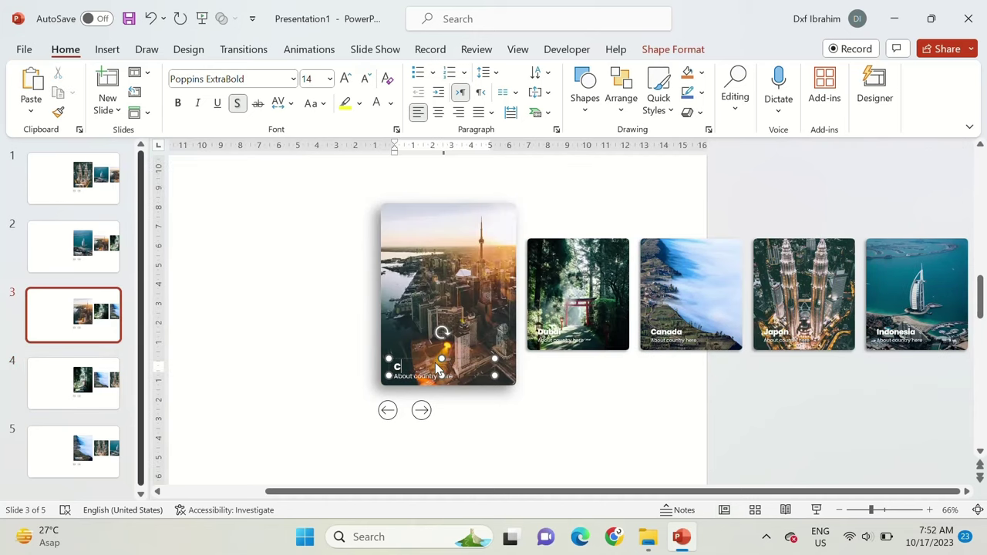
double_click(548, 332)
double_click(663, 331)
text(Indonesia)
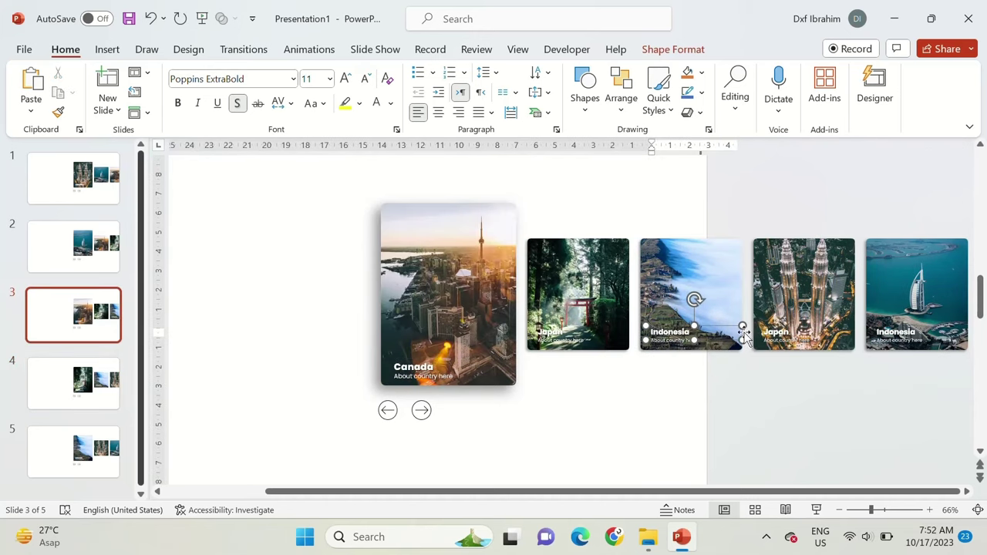
double_click(775, 331)
double_click(895, 332)
On slide 2, retitle the captions Dubai, Canada, Japan and Indonesia
click(73, 247)
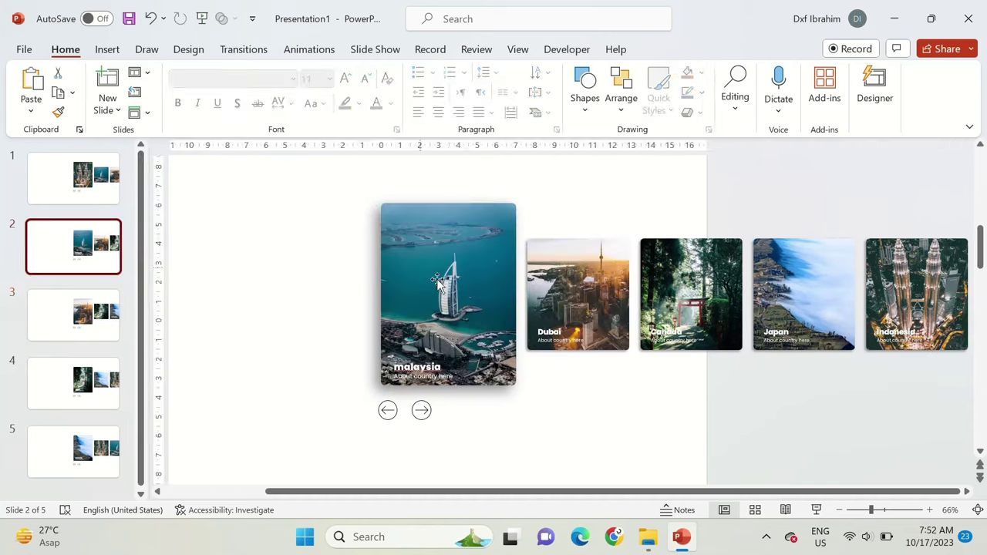
double_click(417, 368)
double_click(548, 332)
text(Canada)
double_click(663, 332)
text(Japan)
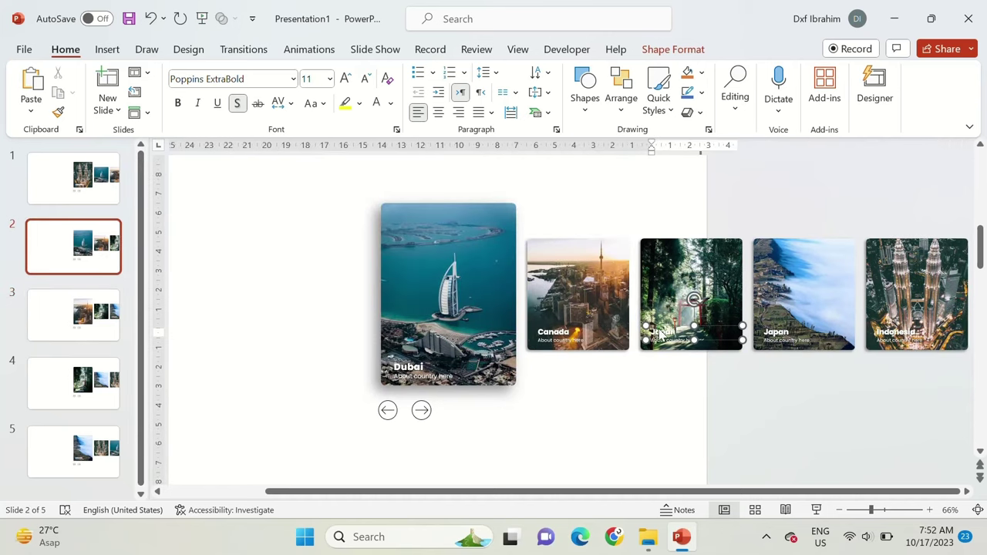
double_click(775, 331)
text(Indonesia)
key(Tab)
text(Malaysia)
click(242, 301)
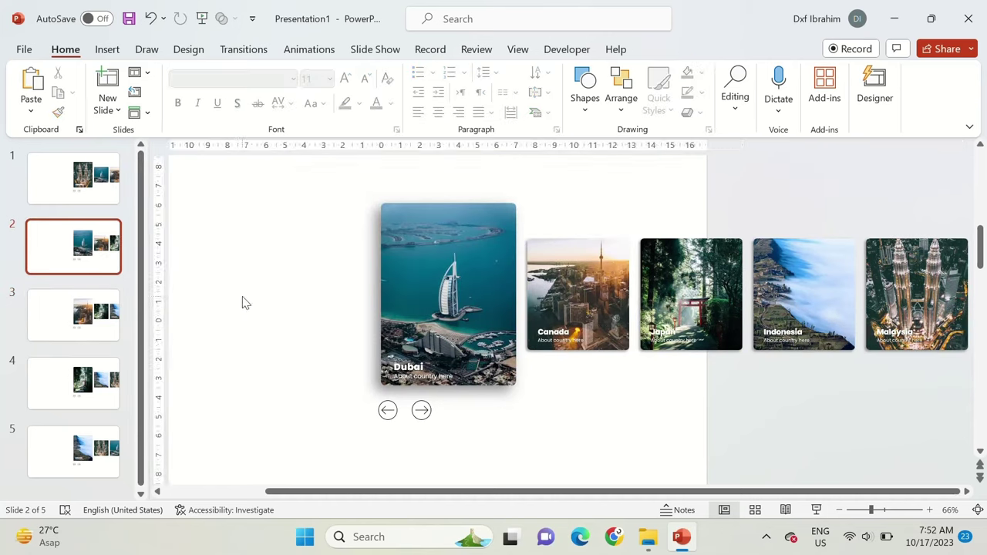
key(Page_Up)
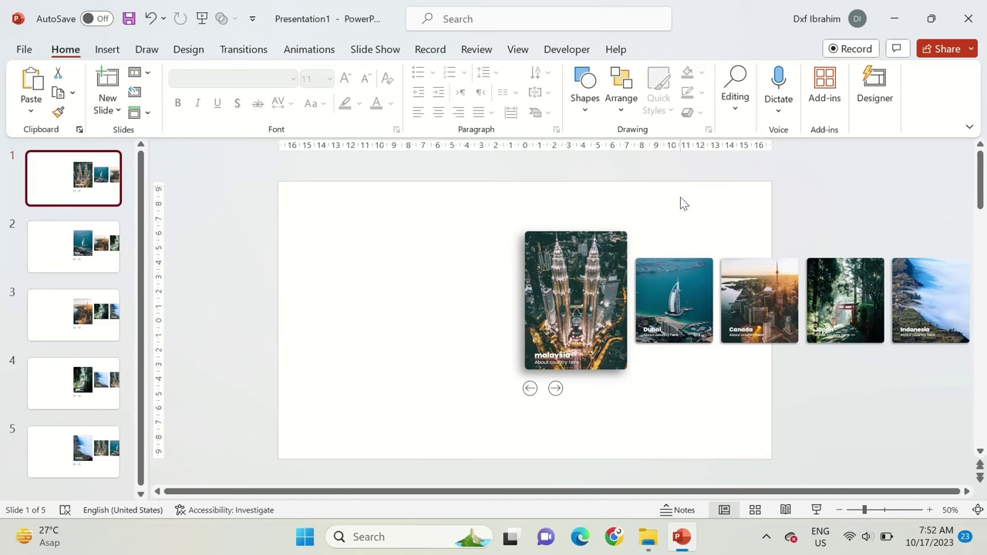
Open the Backround folder in File Explorer and drag the first mountain photo onto slide 1
click(648, 537)
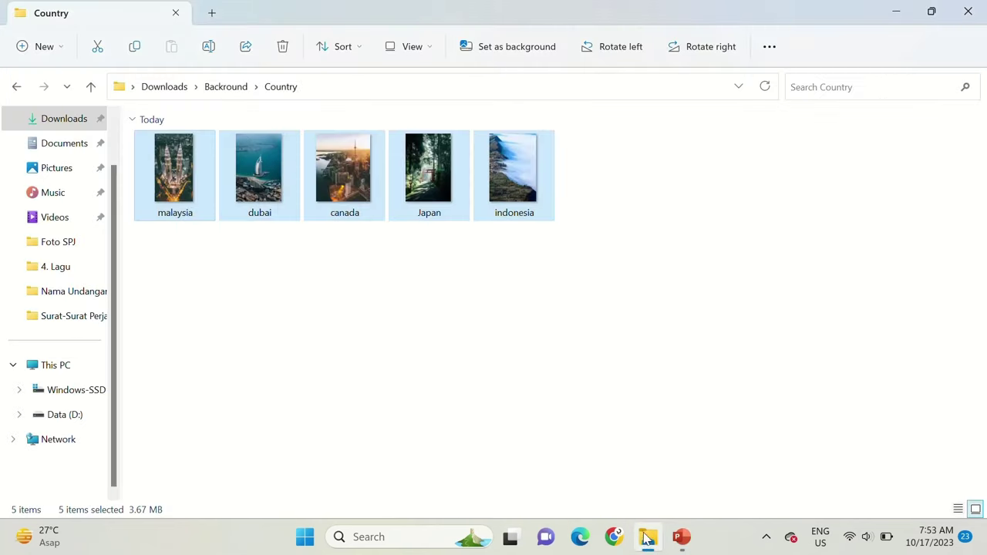
click(15, 87)
click(198, 279)
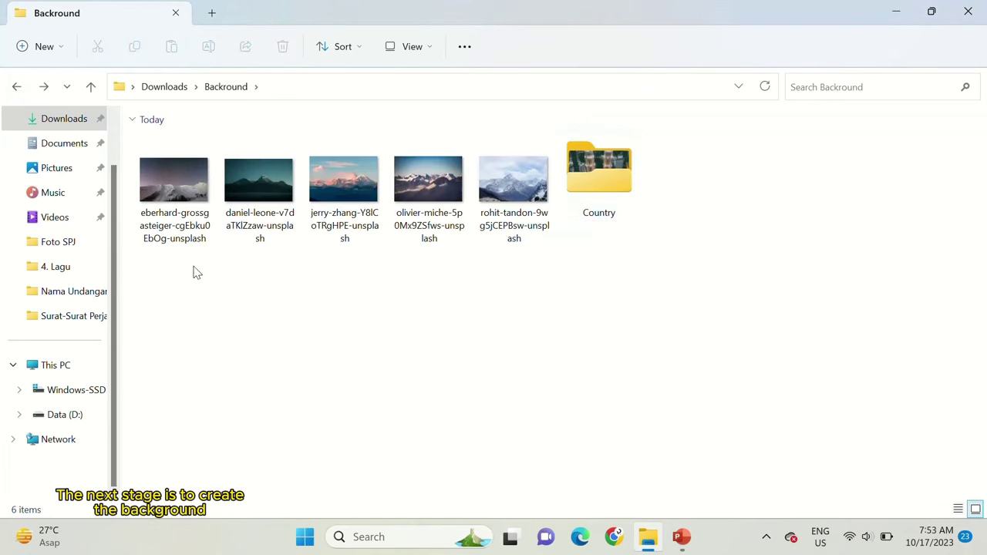
click(176, 185)
drag(176, 185, 529, 387)
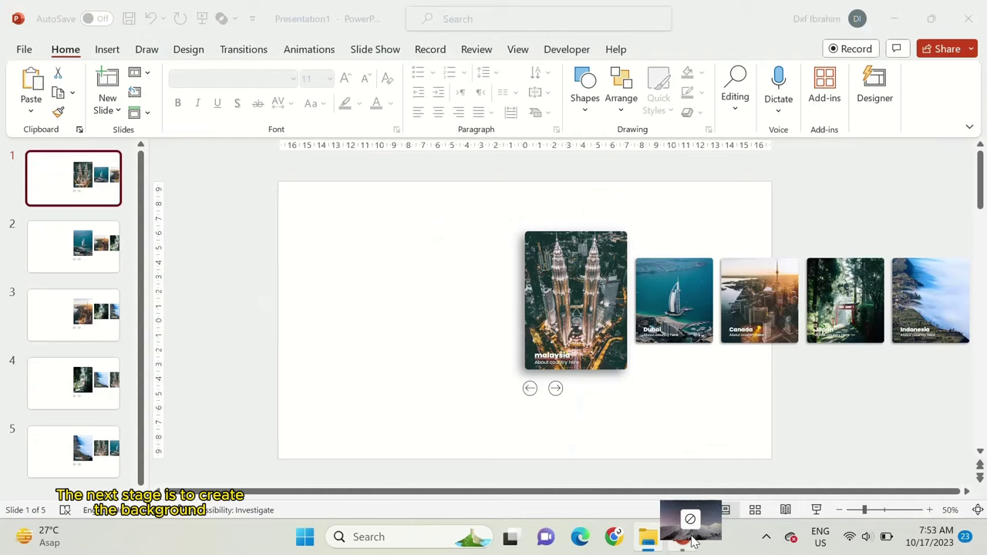
Cut the dropped mountain photo and open the slide's Format Background settings
key(ctrl+x)
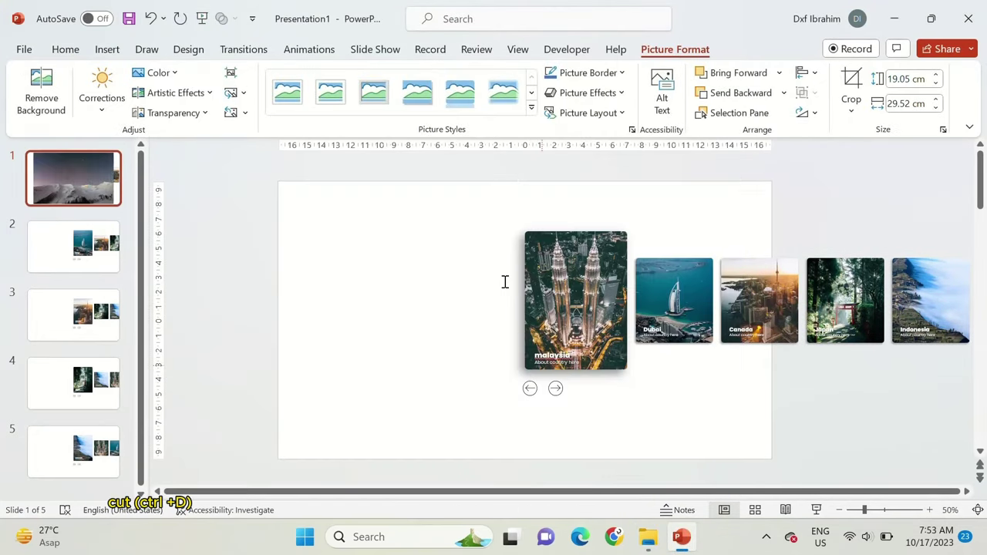
right_click(490, 261)
click(552, 436)
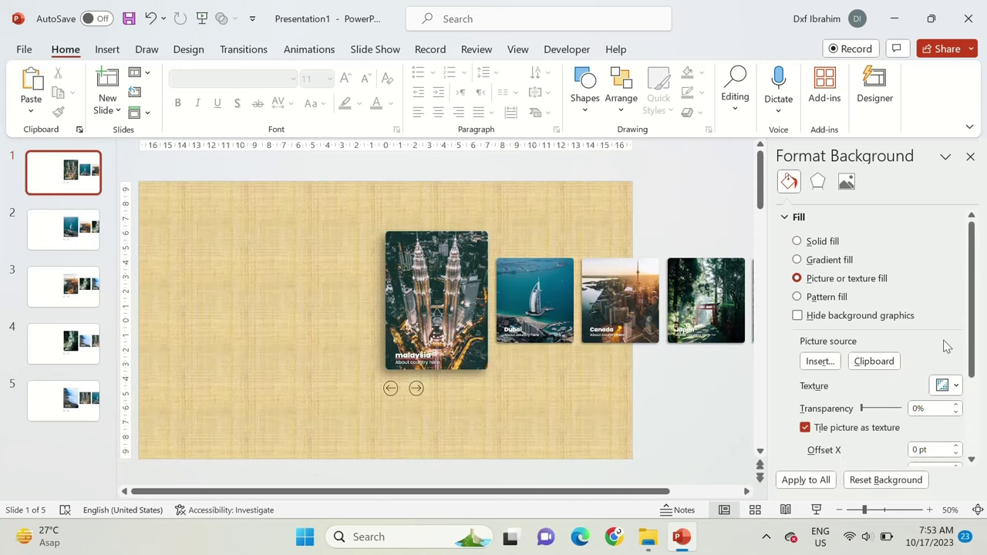
Drop another mountain photo from the Backround folder onto slide 2 and cut it
click(94, 226)
mouse_move(648, 536)
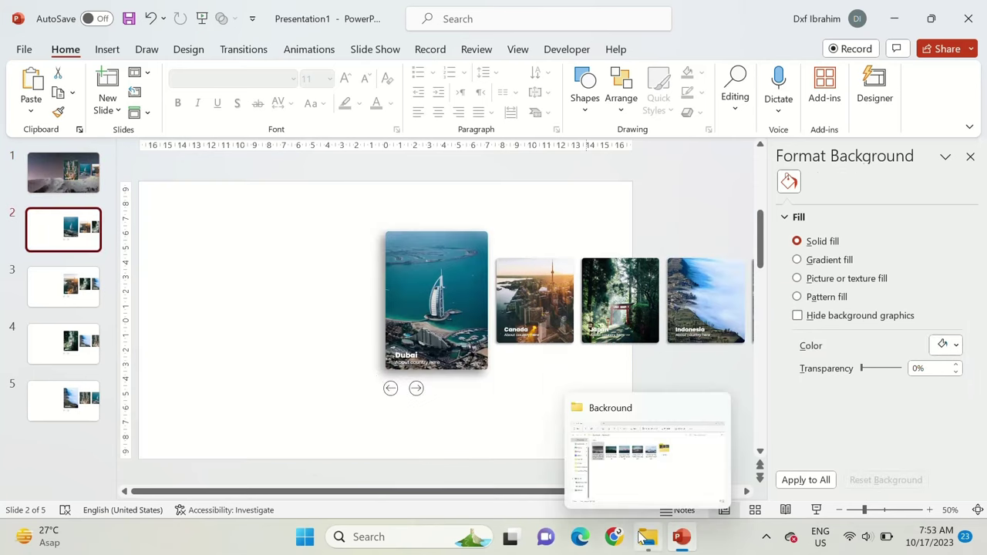
click(577, 407)
mouse_move(270, 224)
mouse_down()
mouse_move(629, 417)
mouse_move(535, 395)
mouse_up()
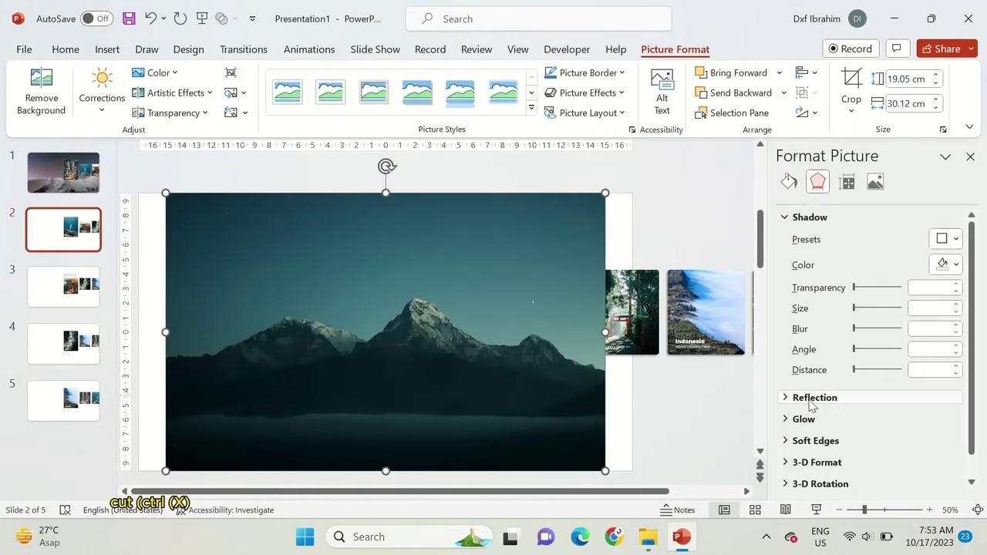
key(ctrl+x)
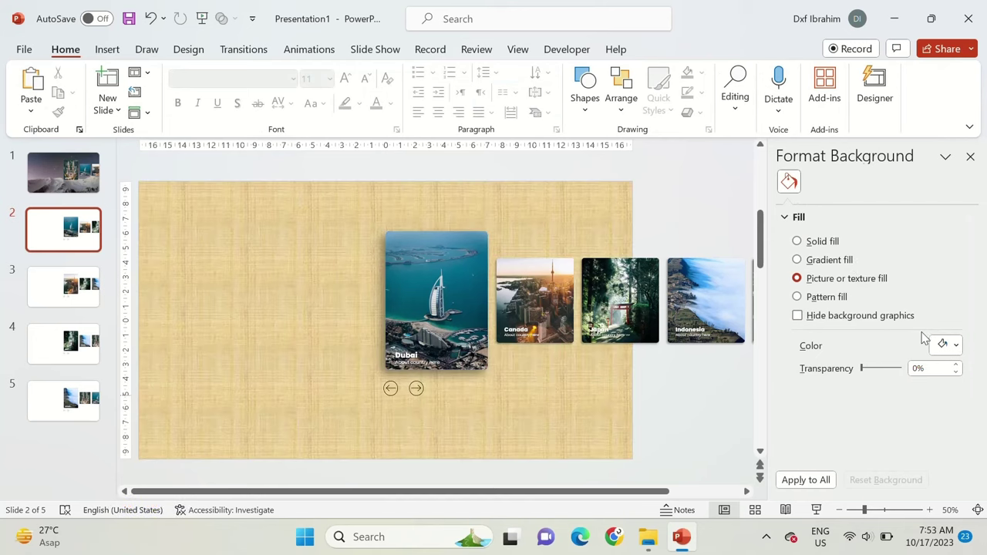
Fill slide 3's background with the jerry-zhang mountain photo from the clipboard
click(67, 290)
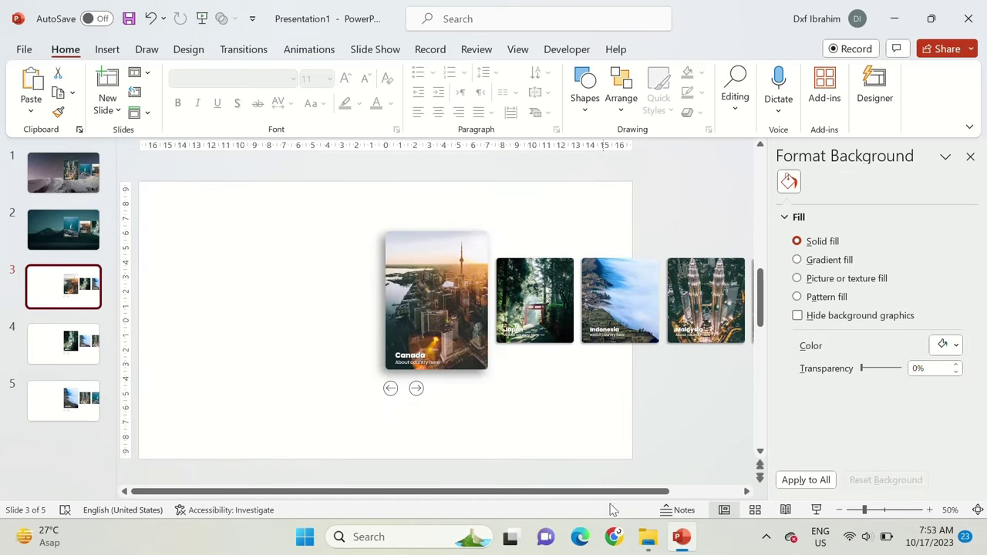
click(647, 536)
click(333, 220)
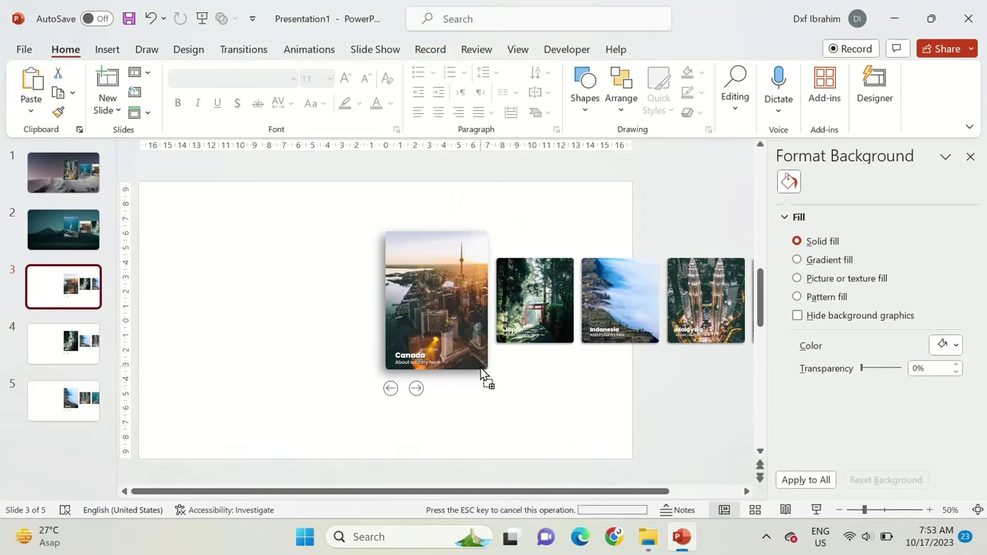
drag(352, 202, 480, 374)
key(ctrl+x)
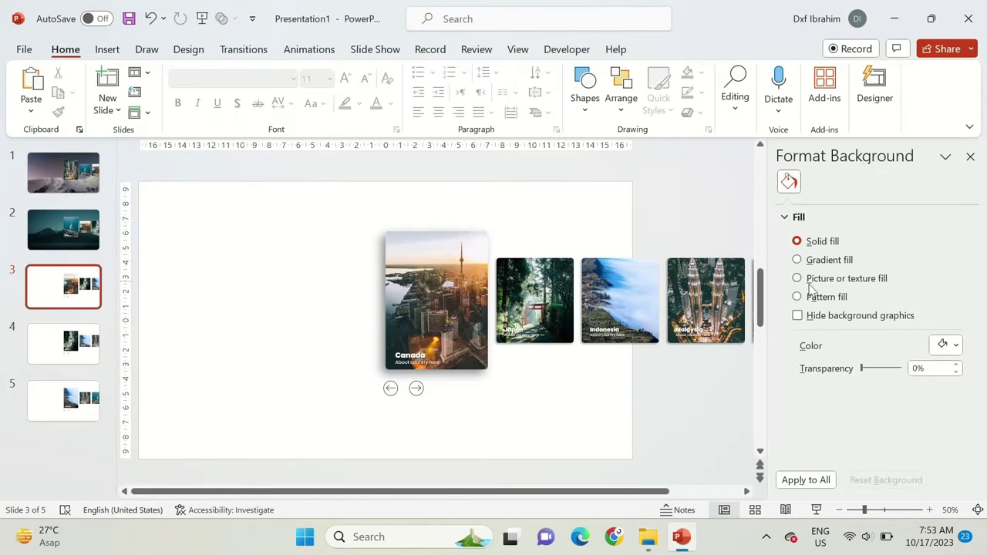
click(877, 362)
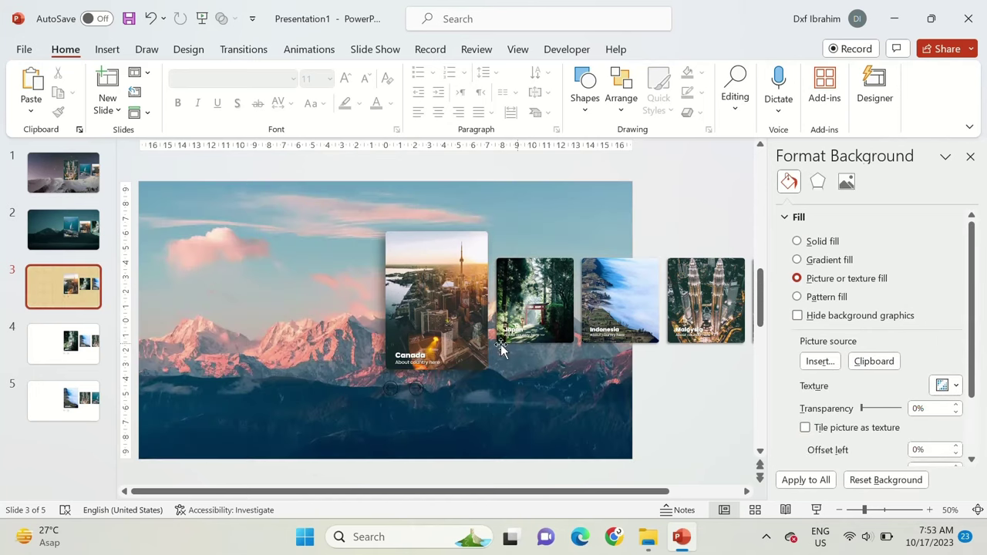
Give slide 4 the olivier-miche mountain photo as a picture fill background
click(77, 356)
click(648, 537)
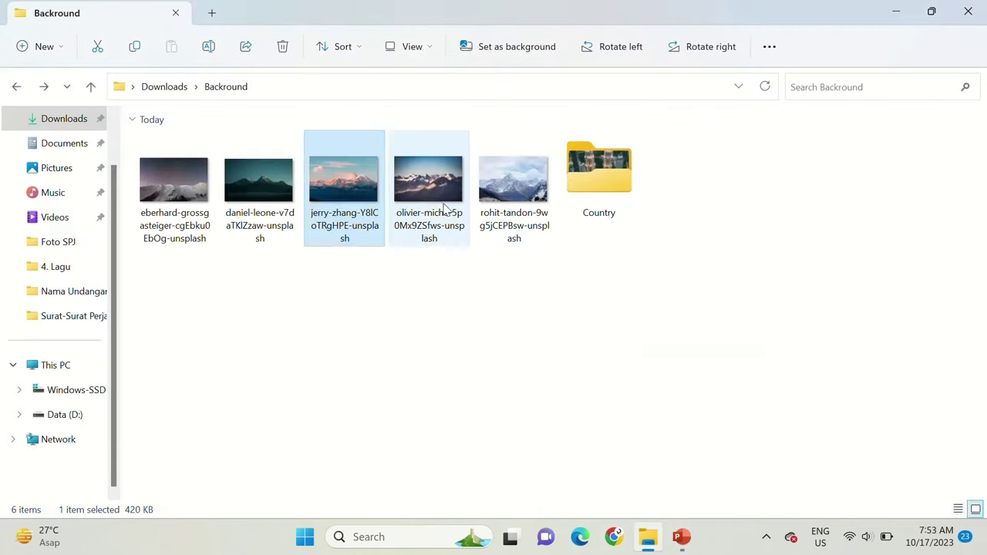
mouse_move(428, 193)
mouse_down()
mouse_move(694, 511)
mouse_move(461, 385)
mouse_up()
key(ctrl+z)
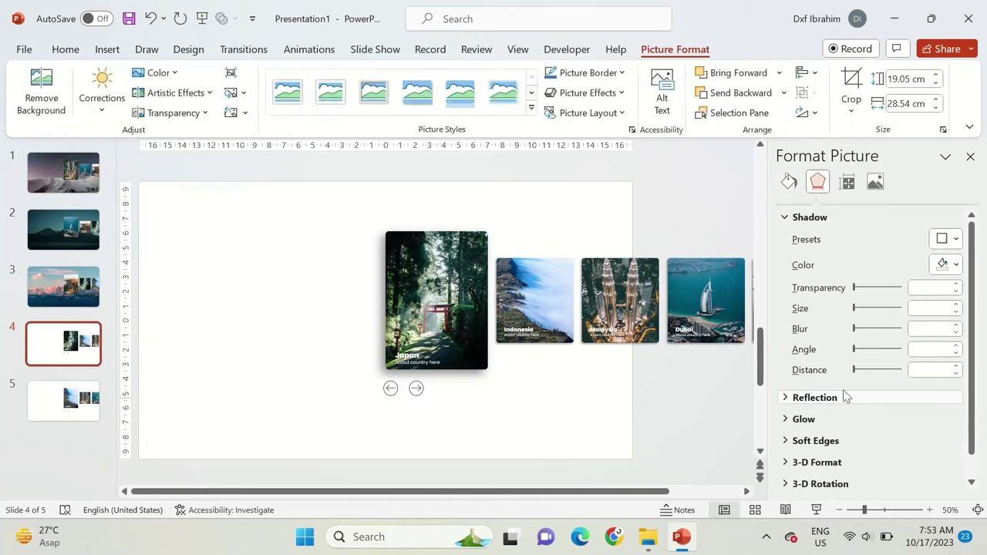
click(825, 279)
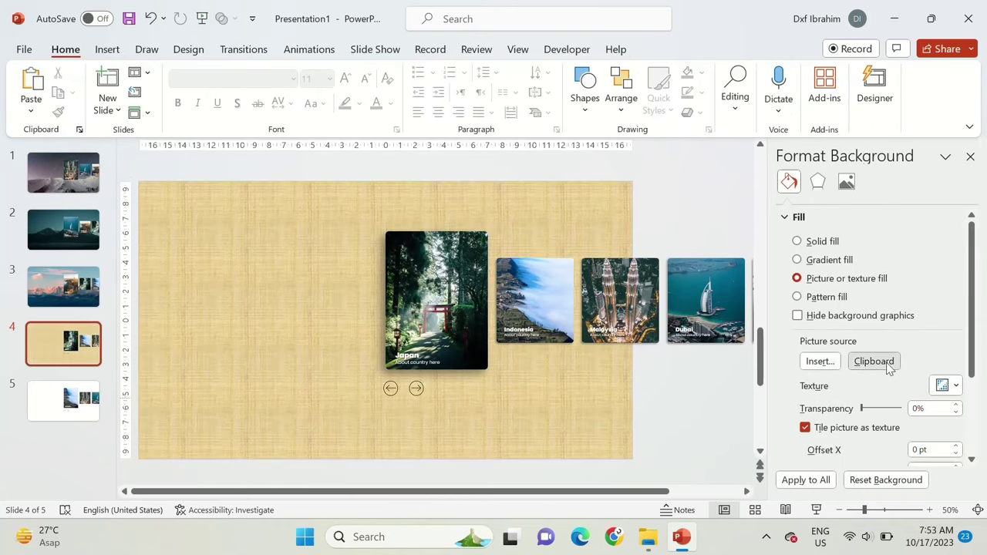
click(875, 359)
Give slide 5 the next mountain photo as its background and close the pane
click(92, 397)
click(647, 537)
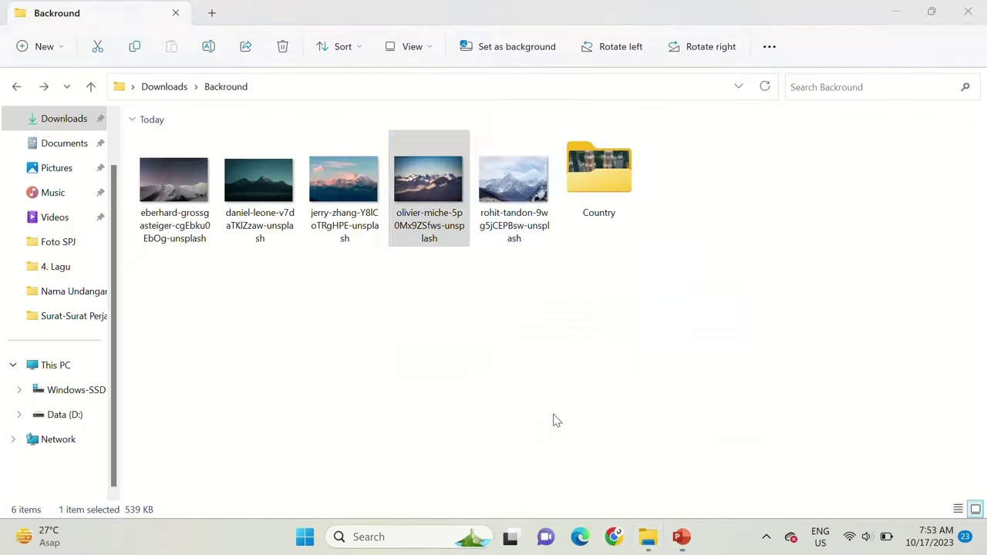
mouse_move(513, 179)
mouse_down()
mouse_move(677, 545)
mouse_move(463, 394)
mouse_up()
key(ctrl+z)
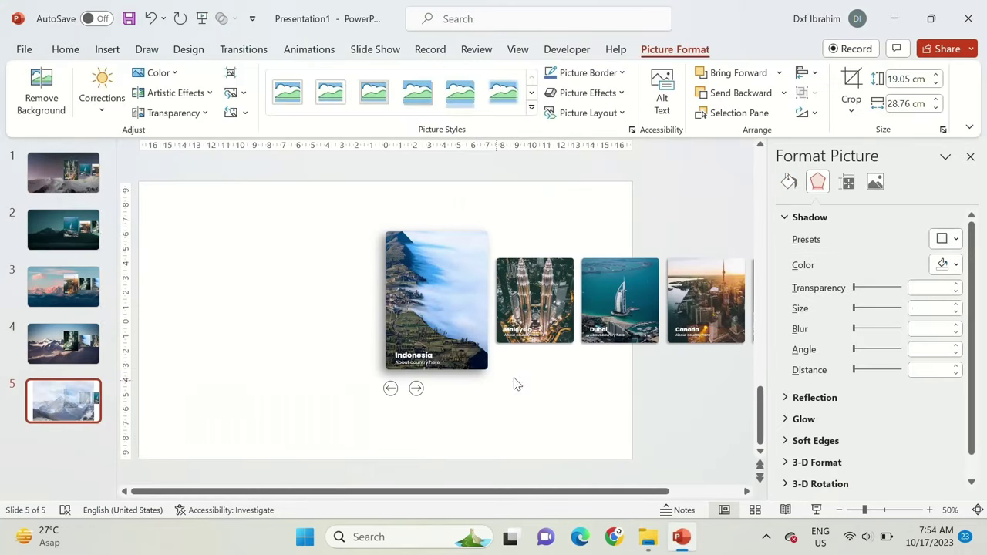
click(799, 280)
click(874, 360)
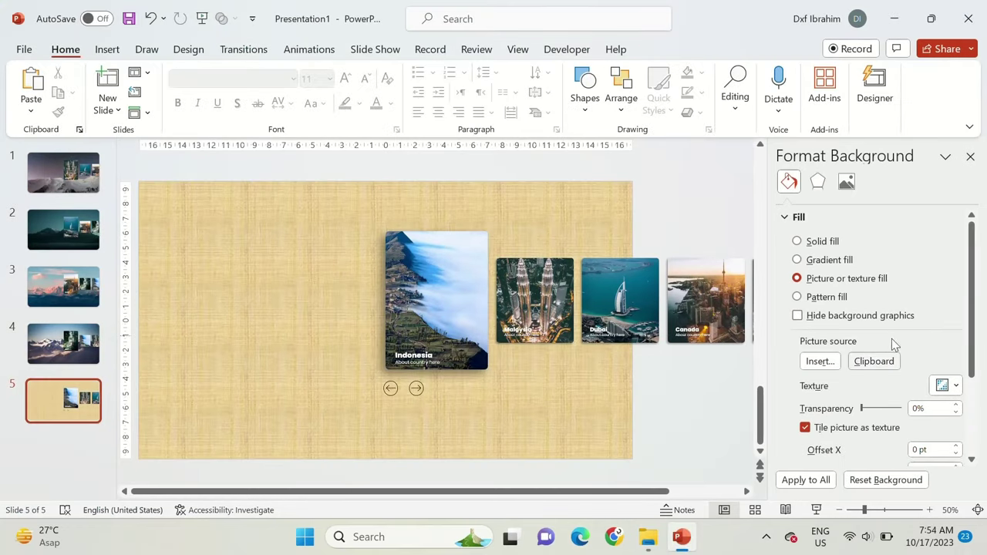
click(970, 156)
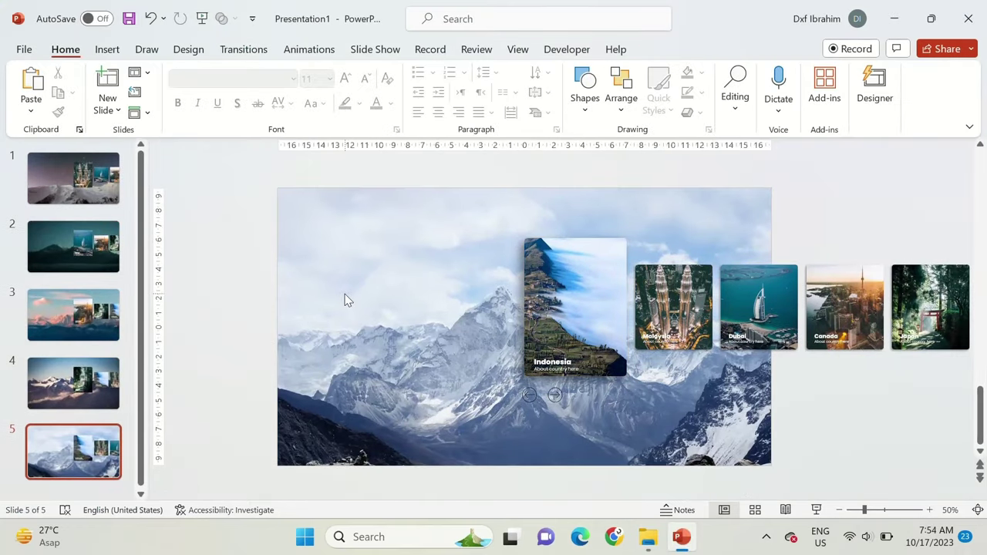
click(74, 178)
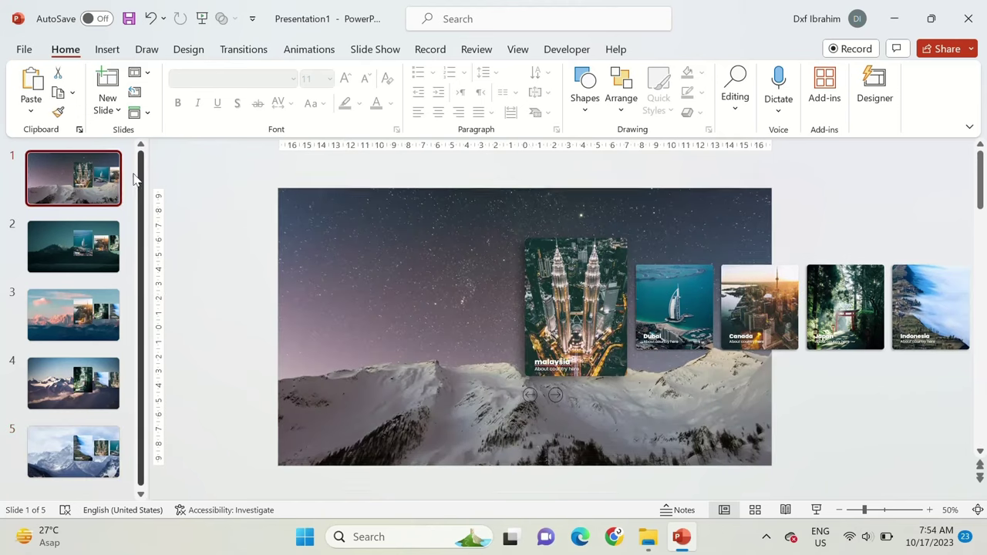
Draw a vertical straight line near slide 1's left edge
click(584, 87)
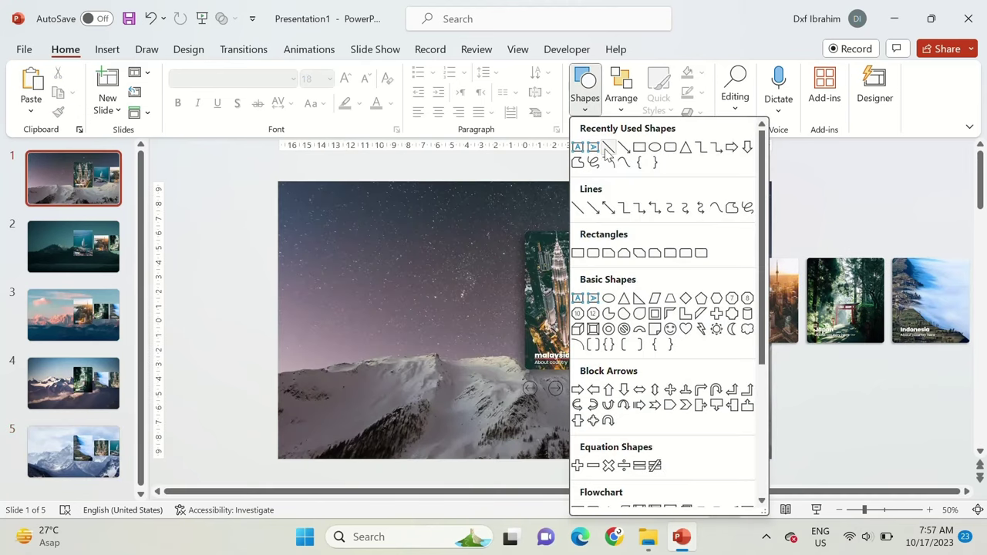
click(608, 148)
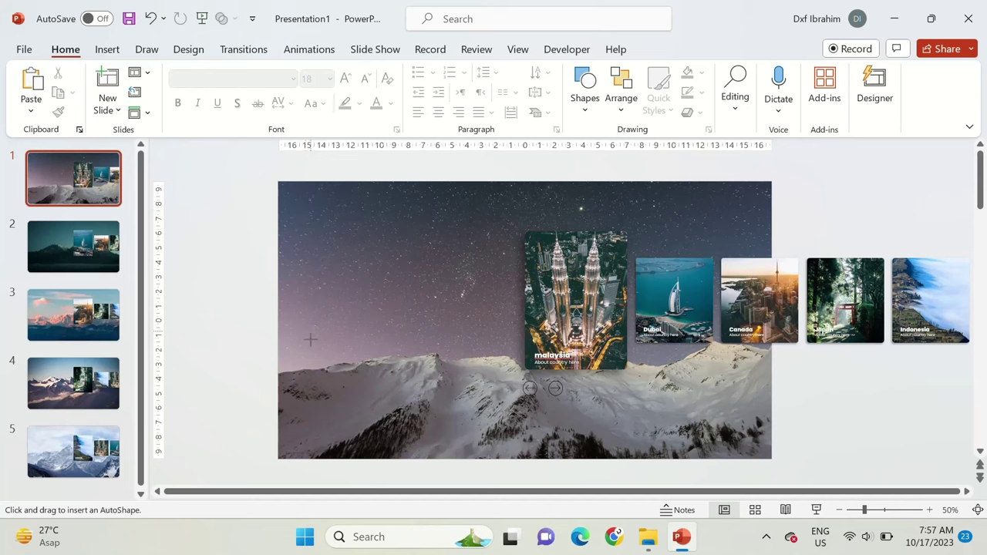
drag(305, 416, 305, 207)
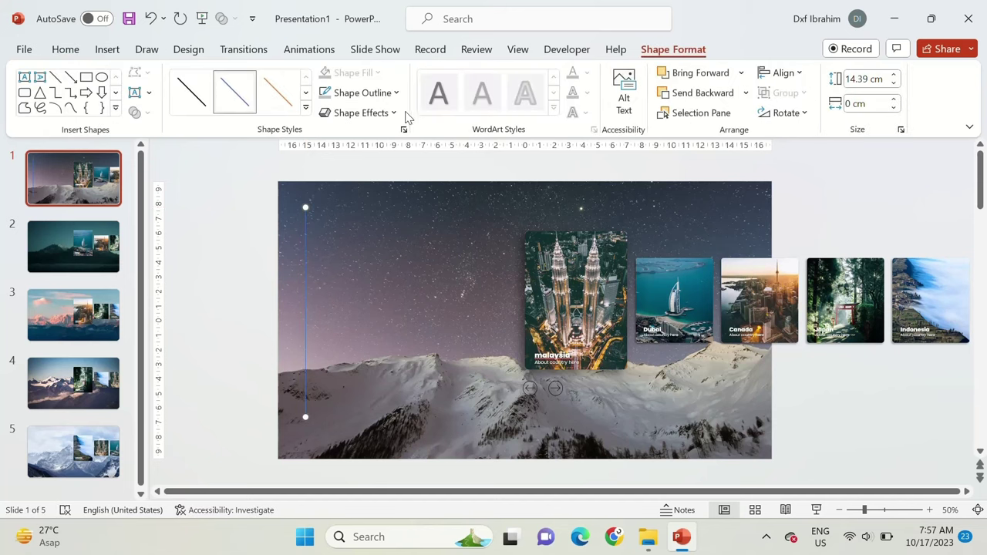
click(348, 243)
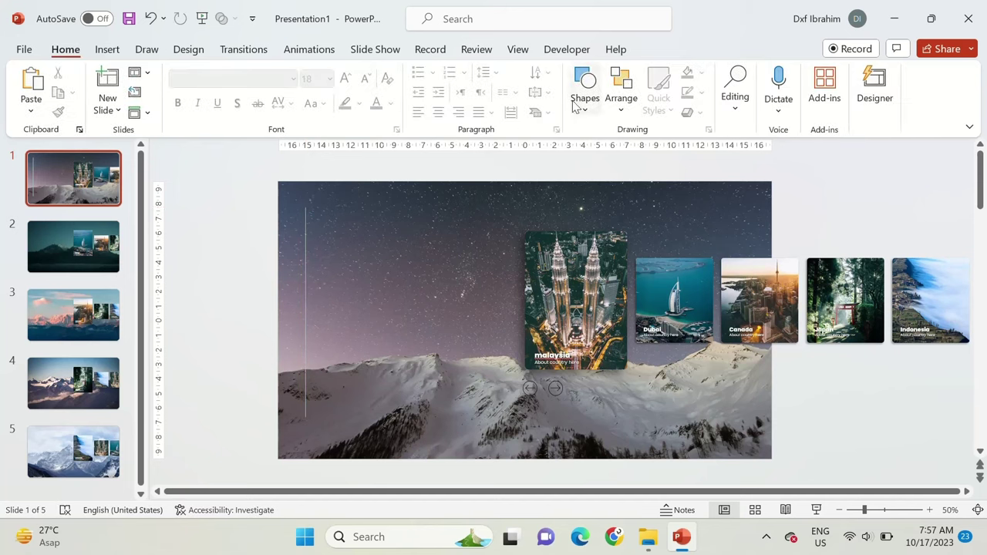
Draw a small circle on the line and duplicate it into dots along it
click(590, 96)
click(655, 147)
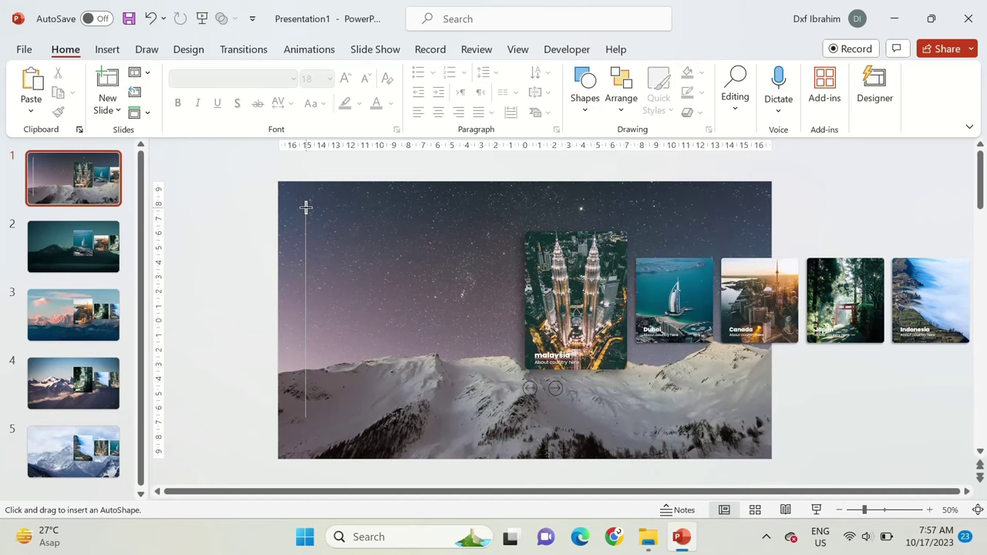
drag(307, 208, 316, 216)
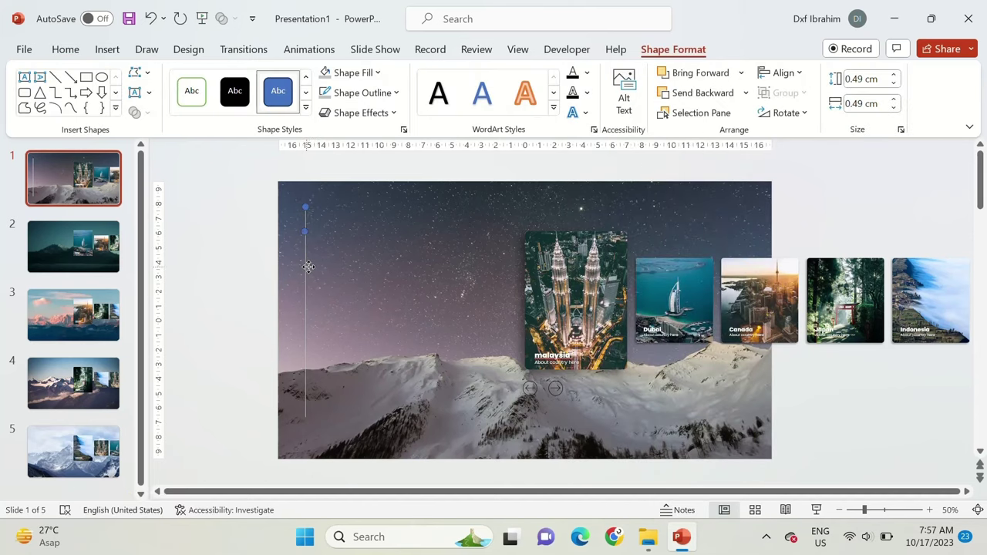
drag(307, 262, 306, 273)
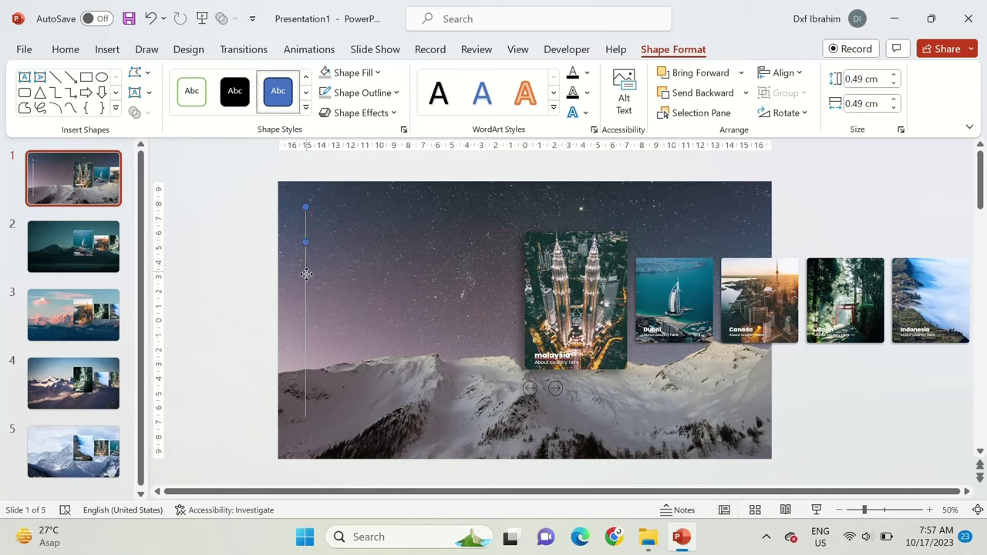
key(ctrl+d)
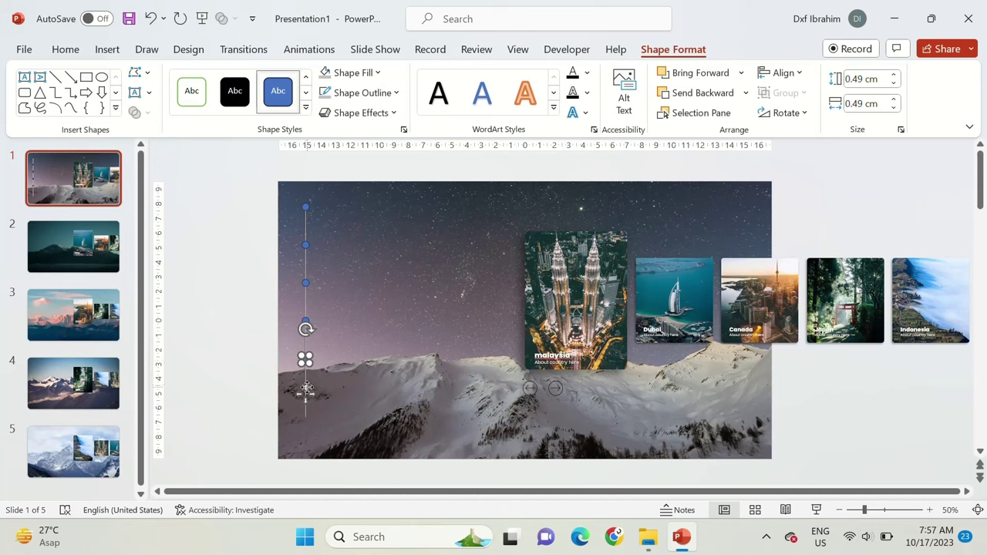
drag(306, 389, 300, 440)
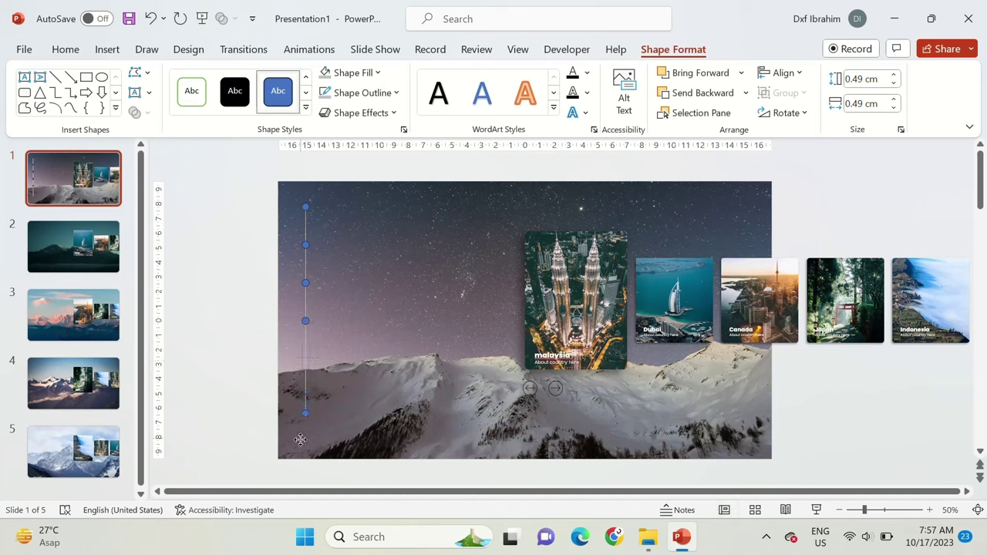
shift+click(306, 321)
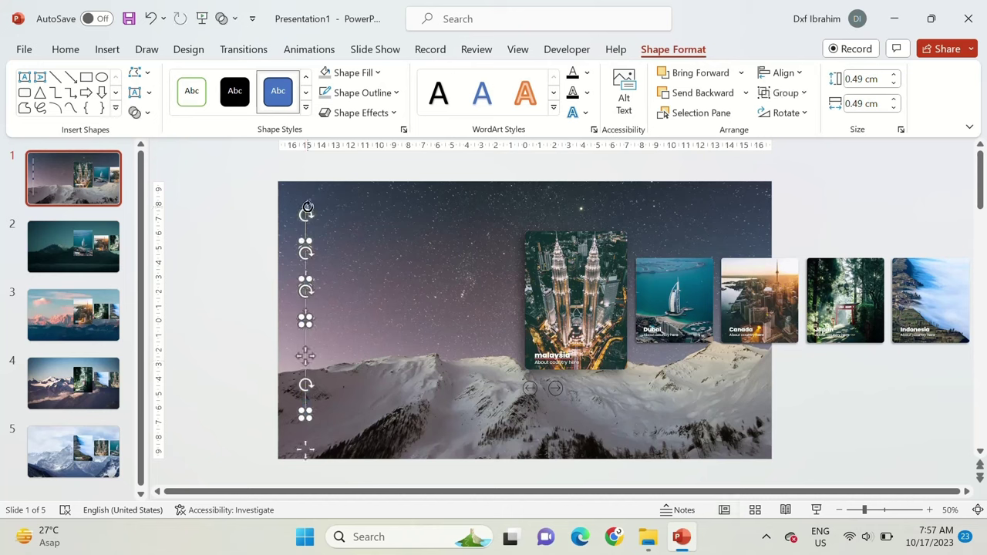
Distribute the dots evenly along the line and remove their outlines
click(783, 73)
click(827, 255)
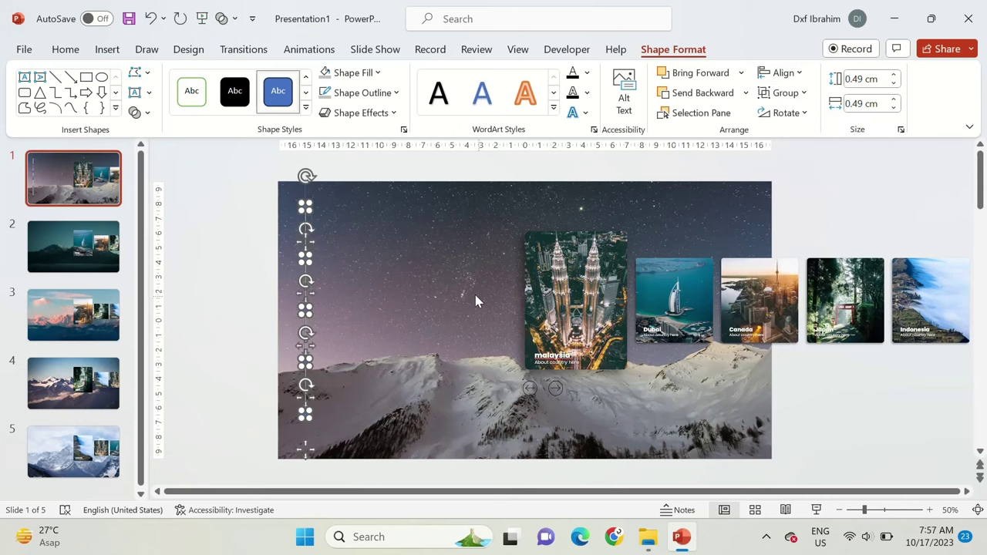
key(Escape)
drag(345, 432, 275, 182)
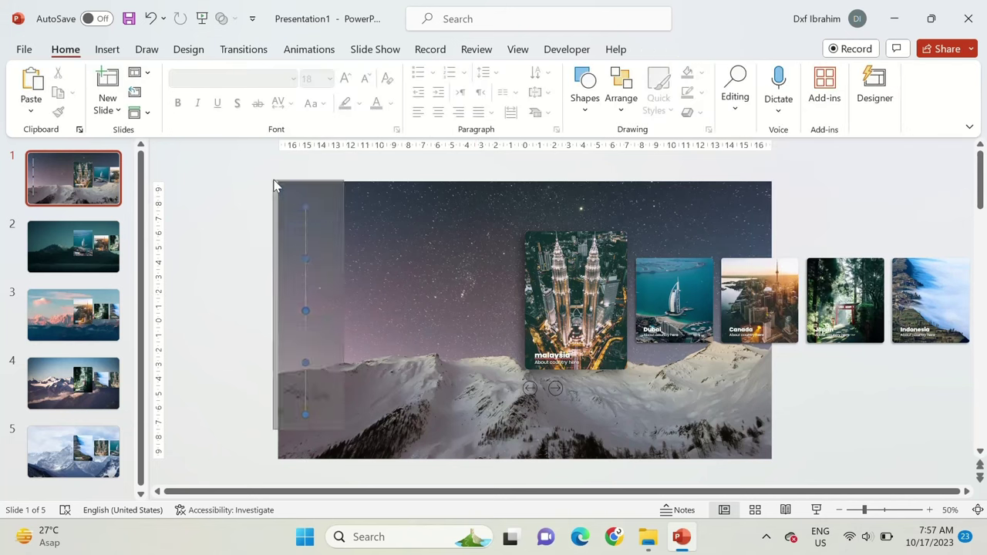
click(308, 287)
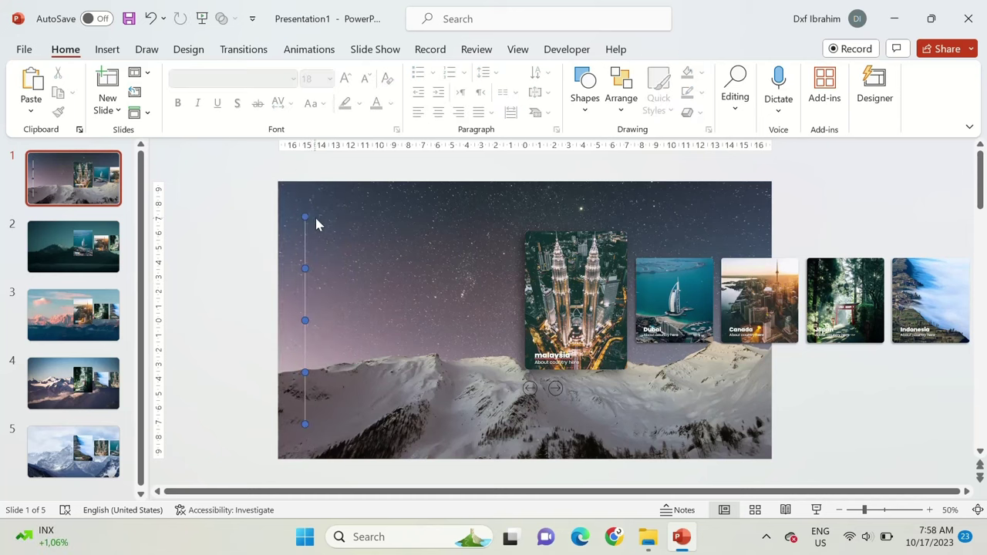
click(305, 217)
shift+click(305, 270)
shift+click(305, 320)
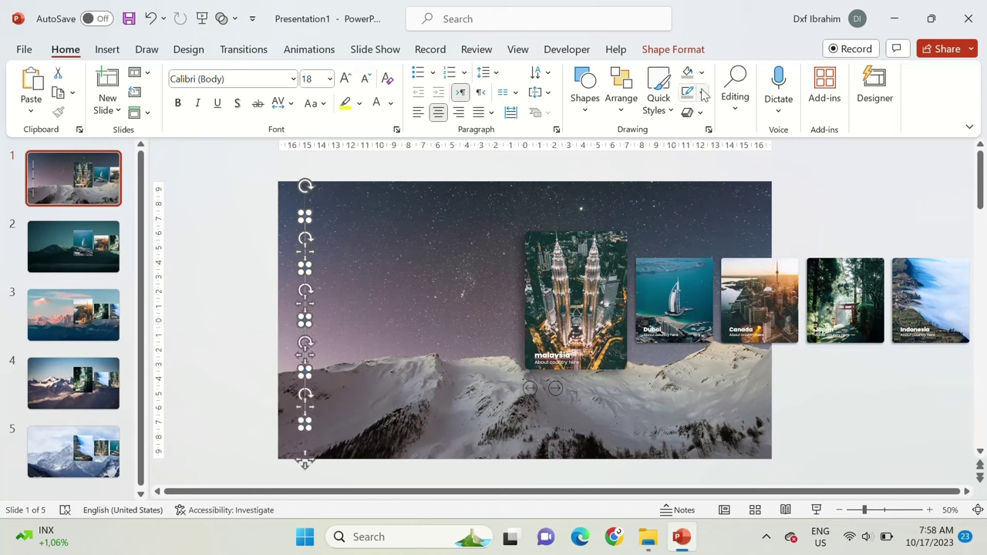
click(701, 92)
click(724, 263)
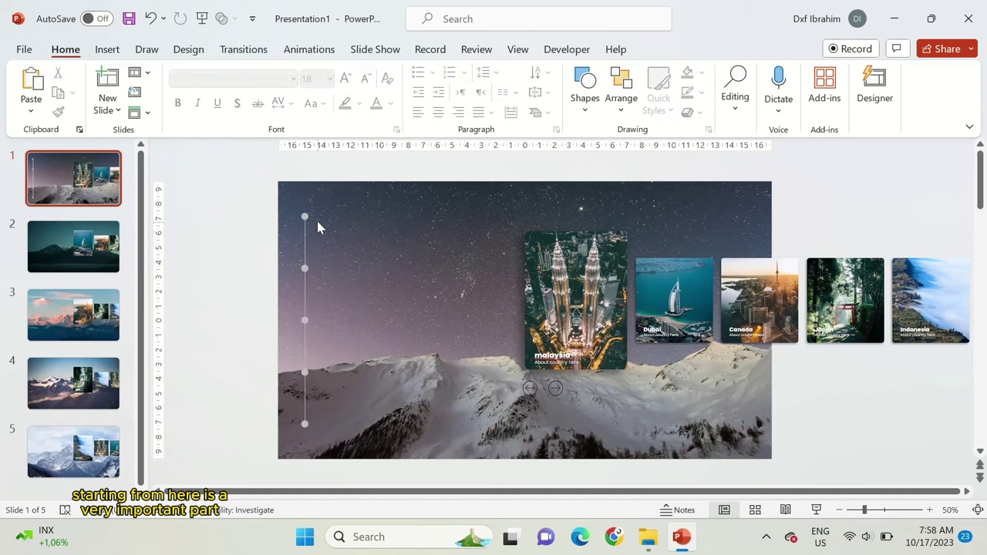
click(305, 217)
Link the top dot to Slide 1 and the second dot to Slide 2
click(112, 51)
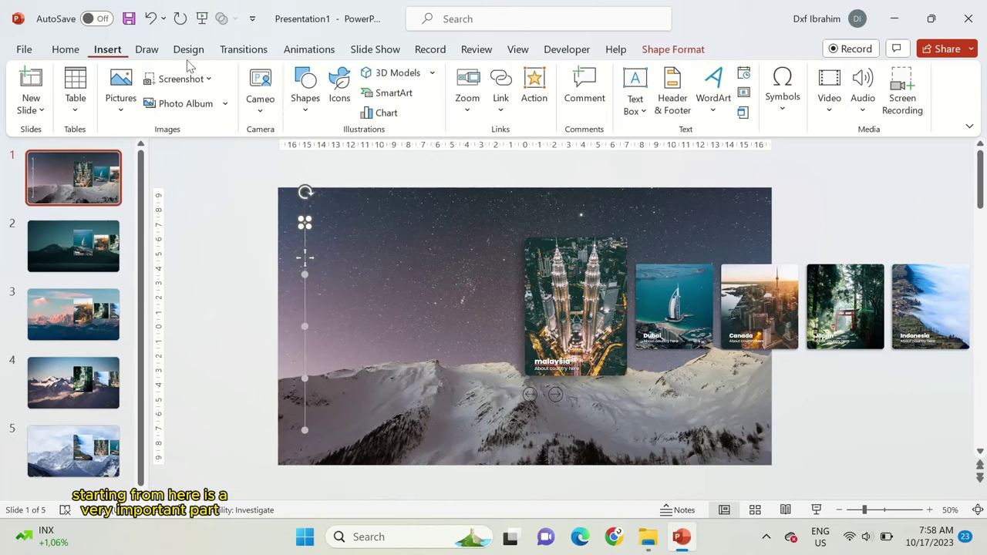
click(499, 89)
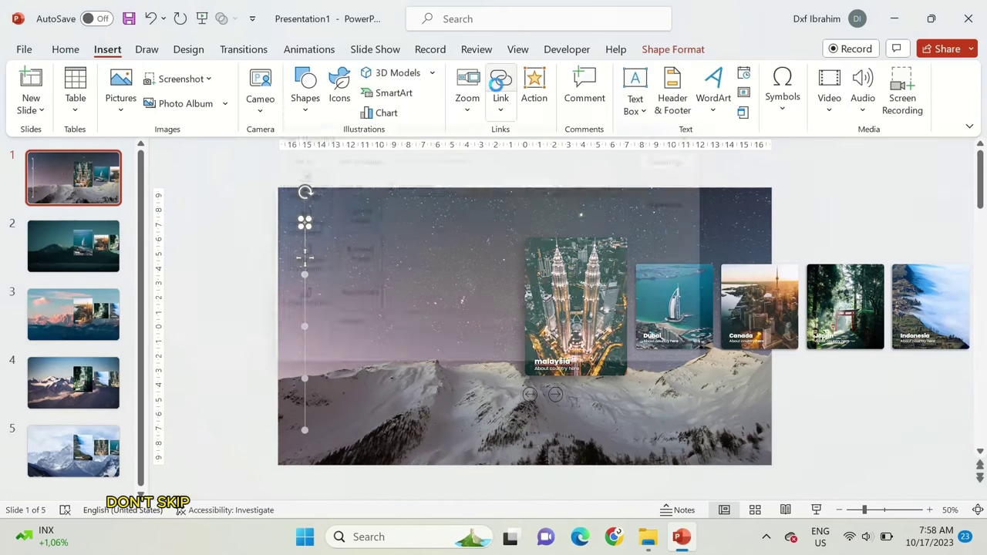
click(287, 225)
click(373, 264)
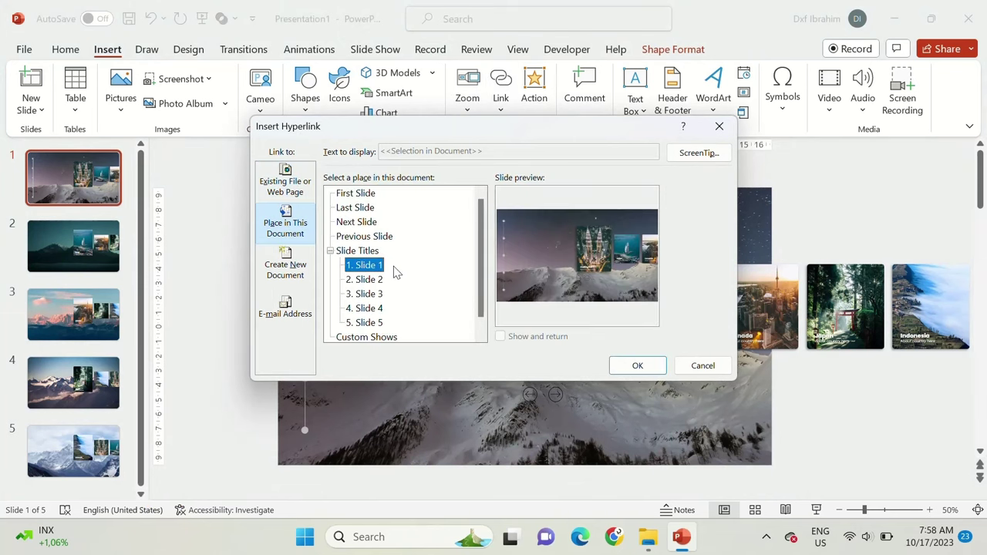
click(632, 365)
key(Tab)
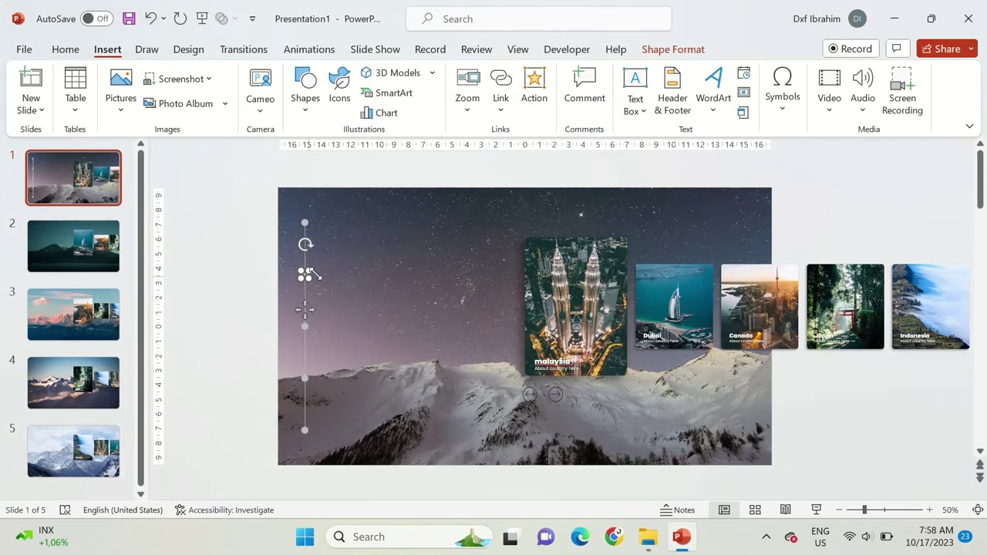
click(488, 98)
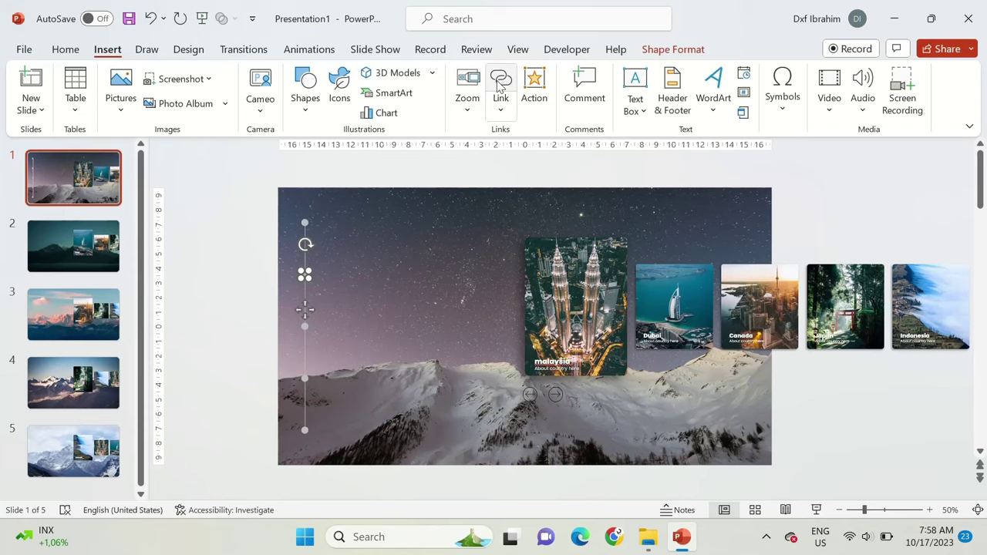
click(355, 281)
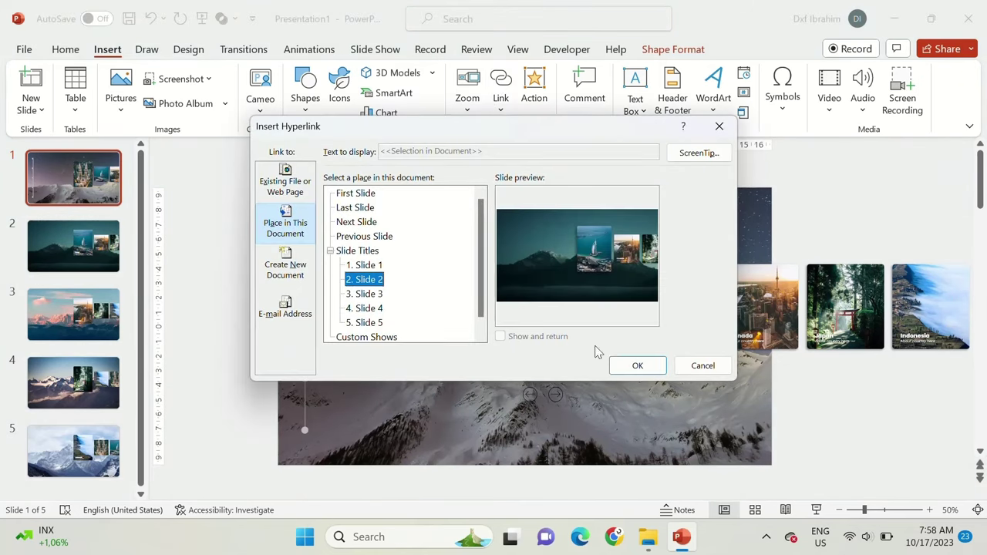
click(632, 366)
Link the third, fourth and fifth dots to Slides 3, 4 and 5
key(Tab)
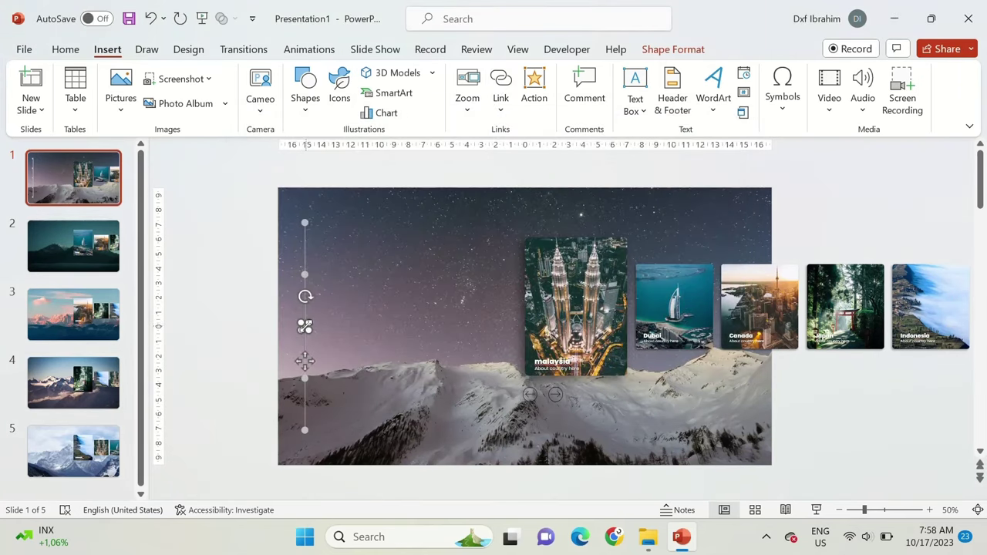
click(488, 97)
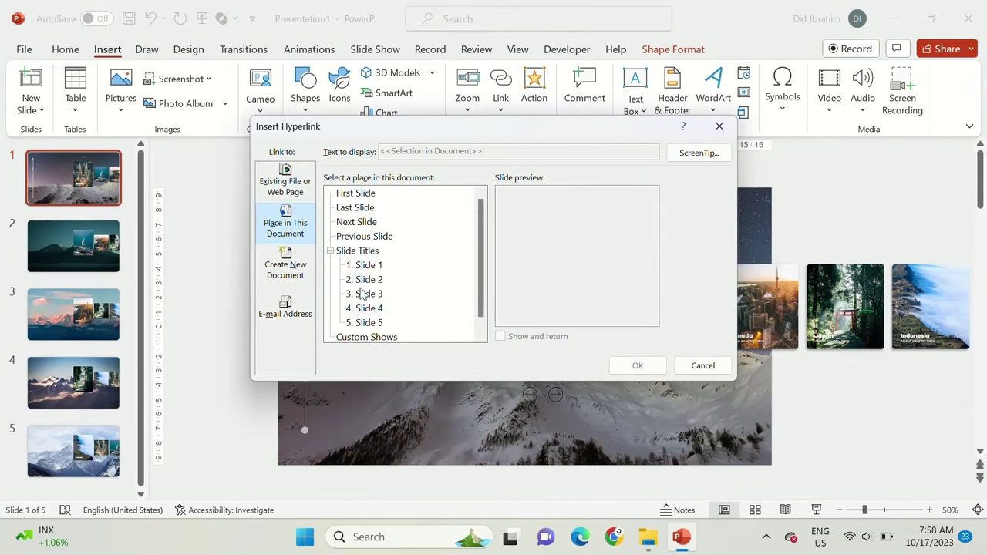
click(366, 294)
click(634, 365)
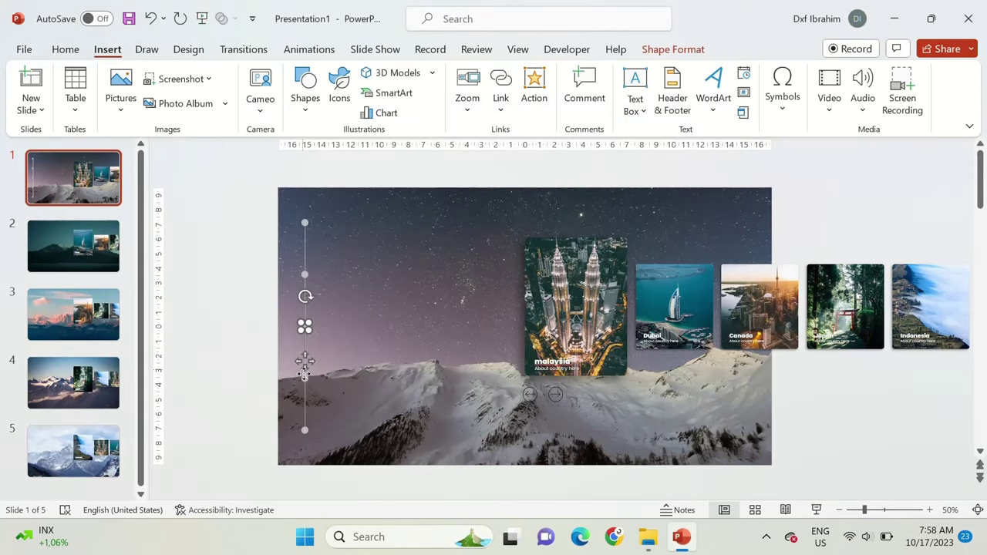
key(Tab)
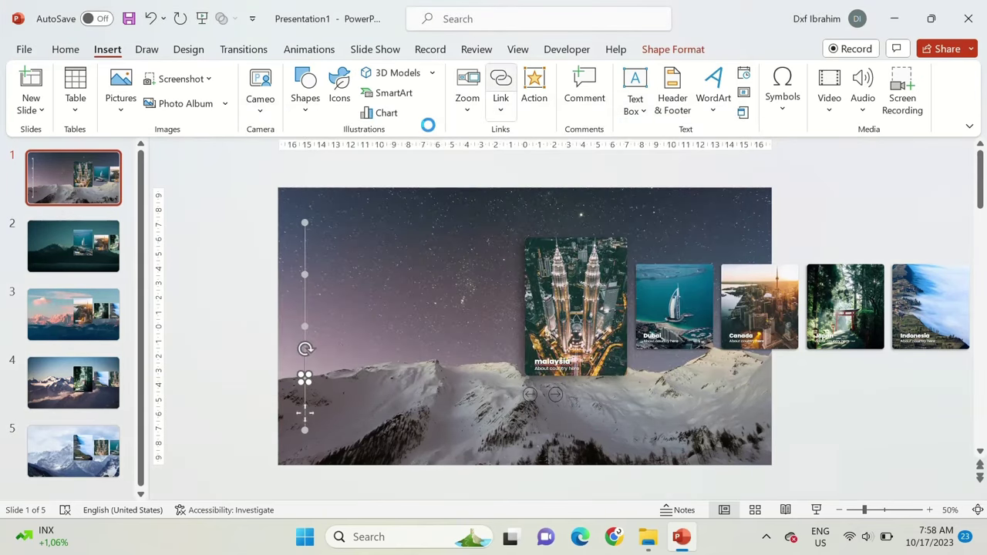
click(363, 308)
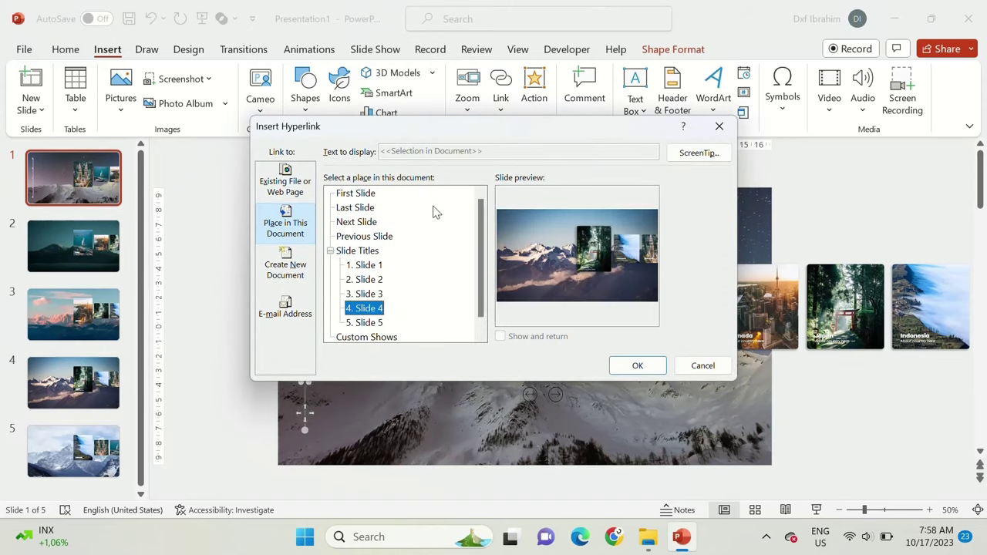
click(638, 366)
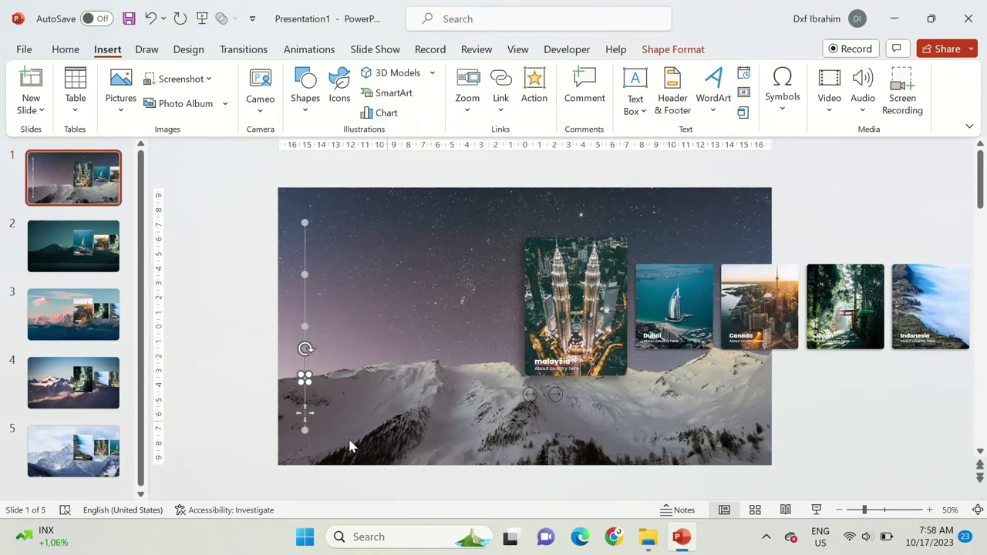
click(305, 432)
click(501, 85)
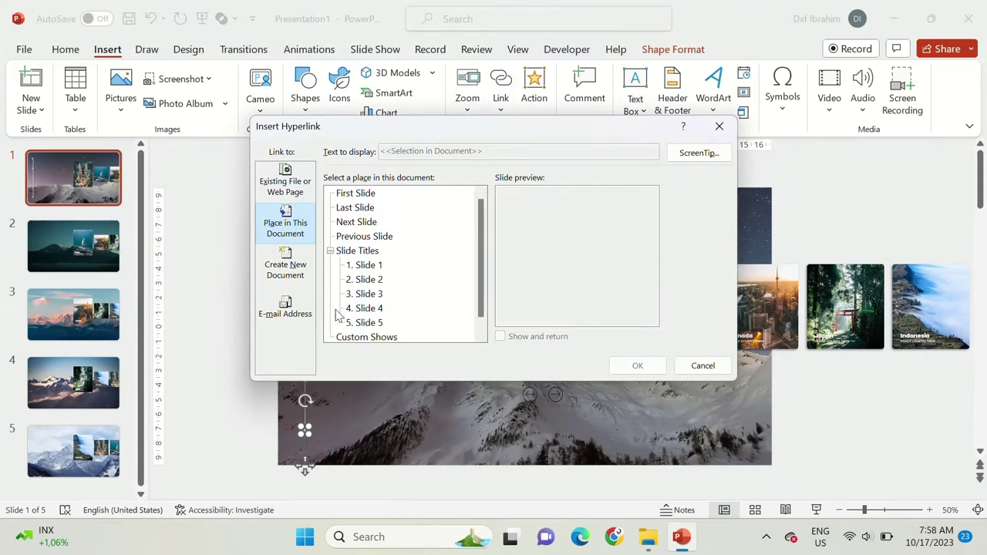
click(362, 322)
click(636, 365)
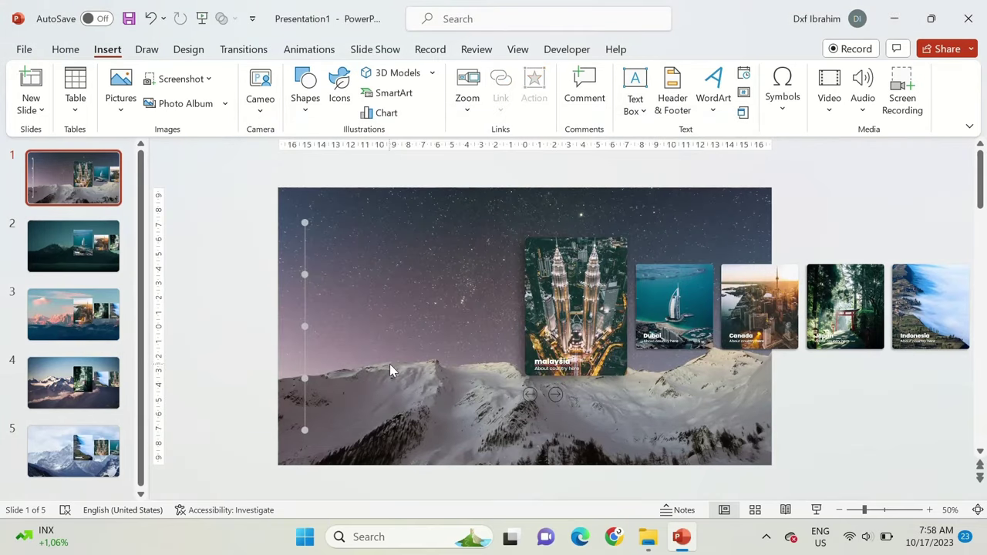
click(537, 397)
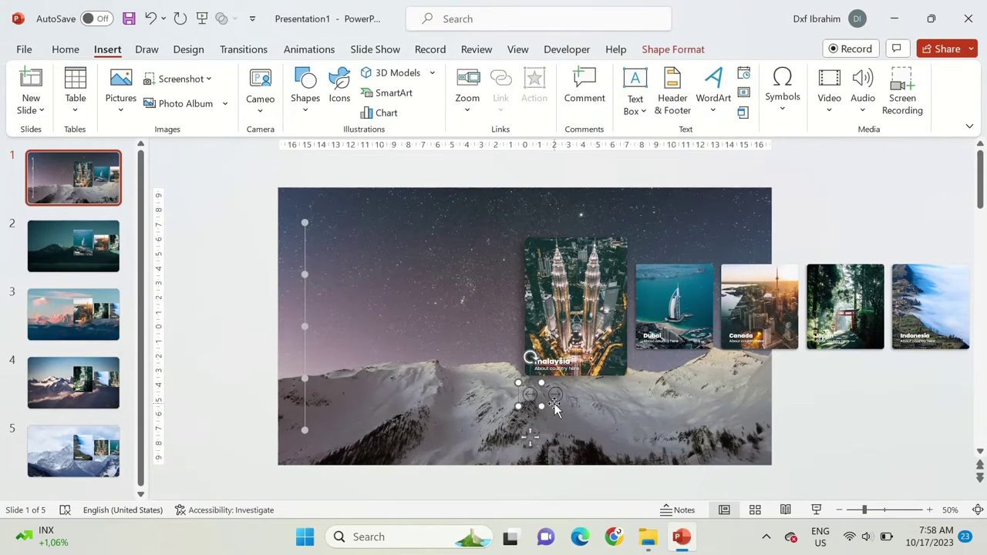
Select both arrow buttons below the Malaysia card, leaving their fill colour unchanged
shift+click(555, 397)
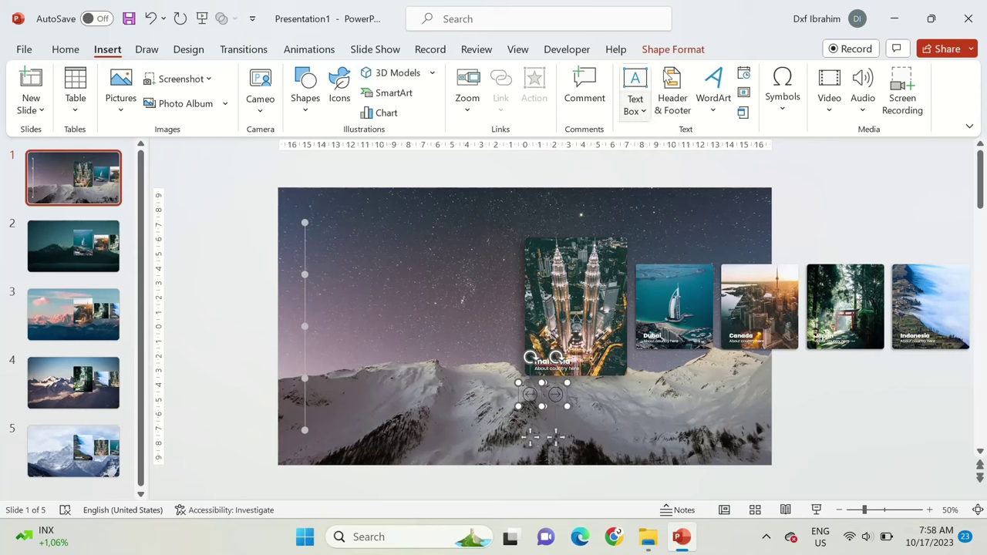
click(673, 49)
click(352, 73)
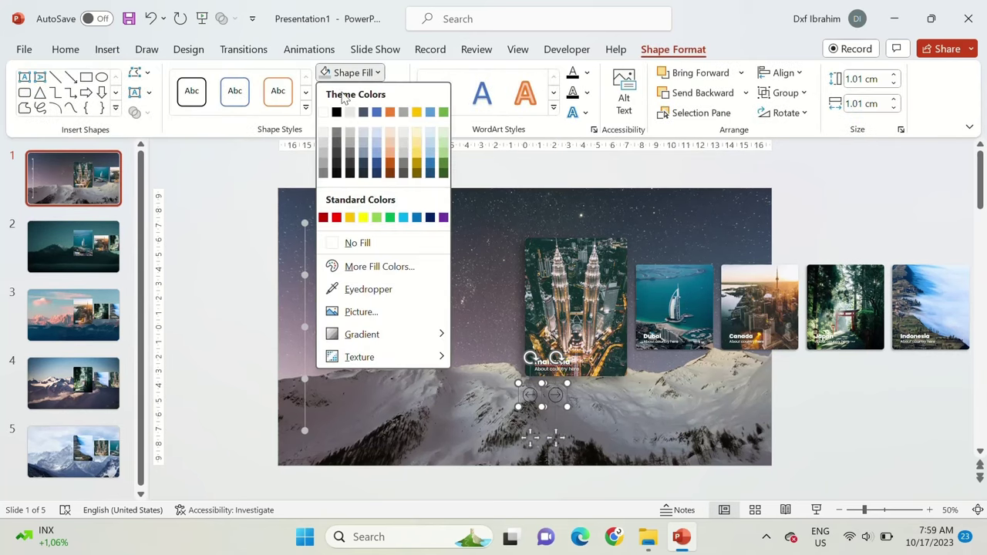
click(430, 278)
click(555, 396)
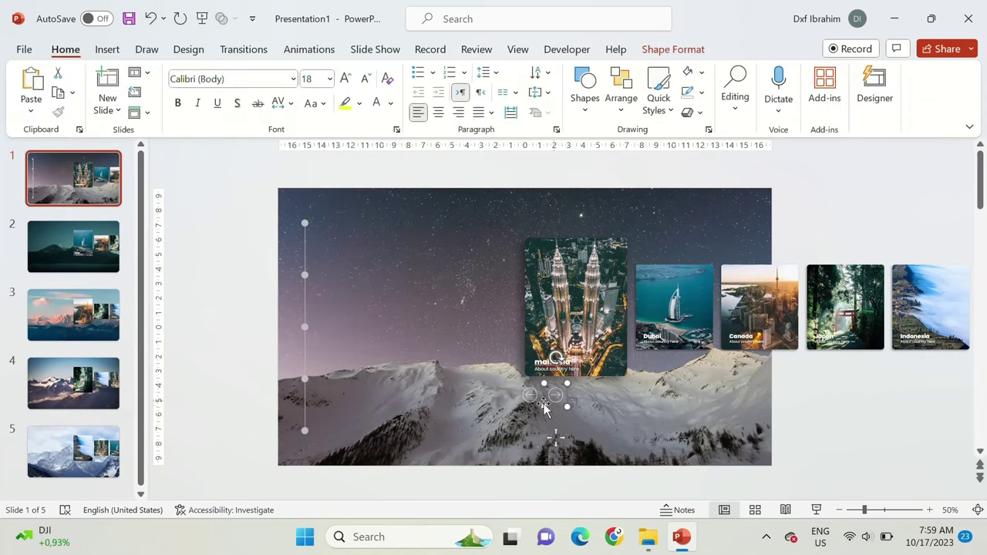
shift+click(529, 396)
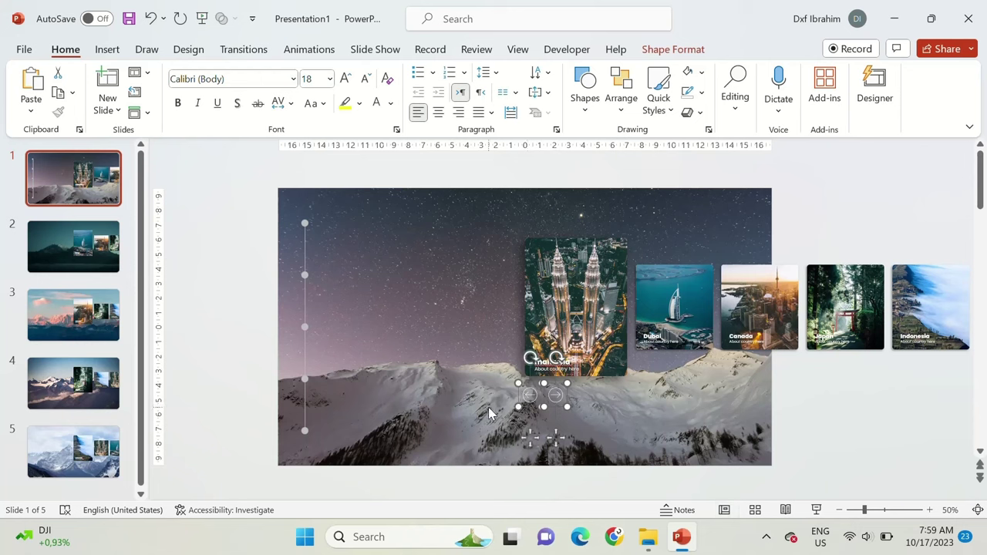
click(530, 409)
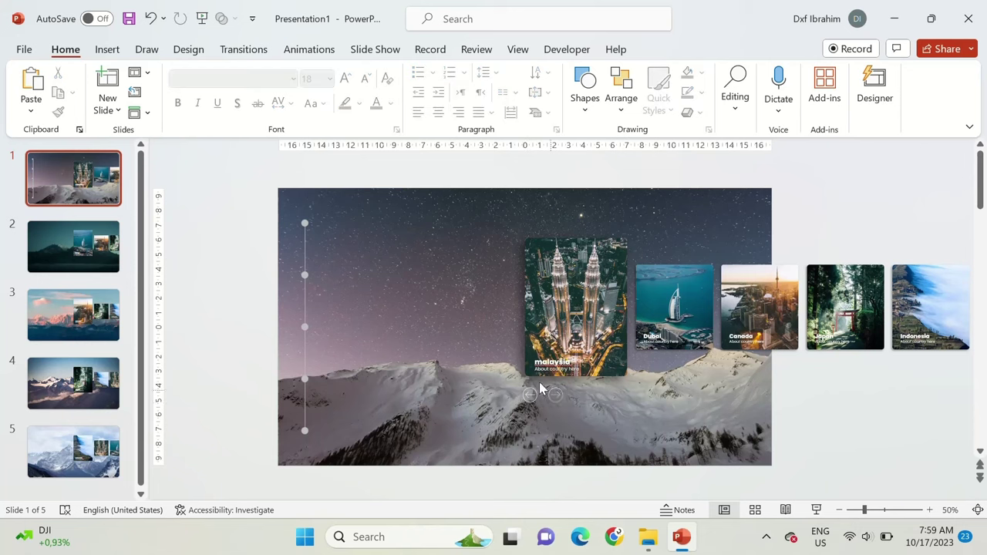
Combine the right arrow's parts, then the left arrow's parts, into single shapes
click(555, 395)
click(674, 48)
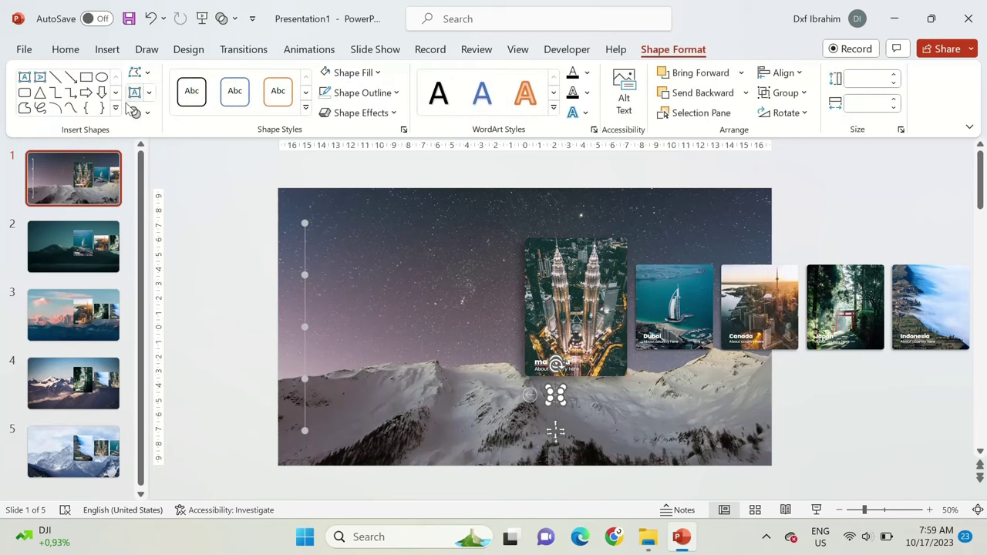
click(137, 112)
click(169, 154)
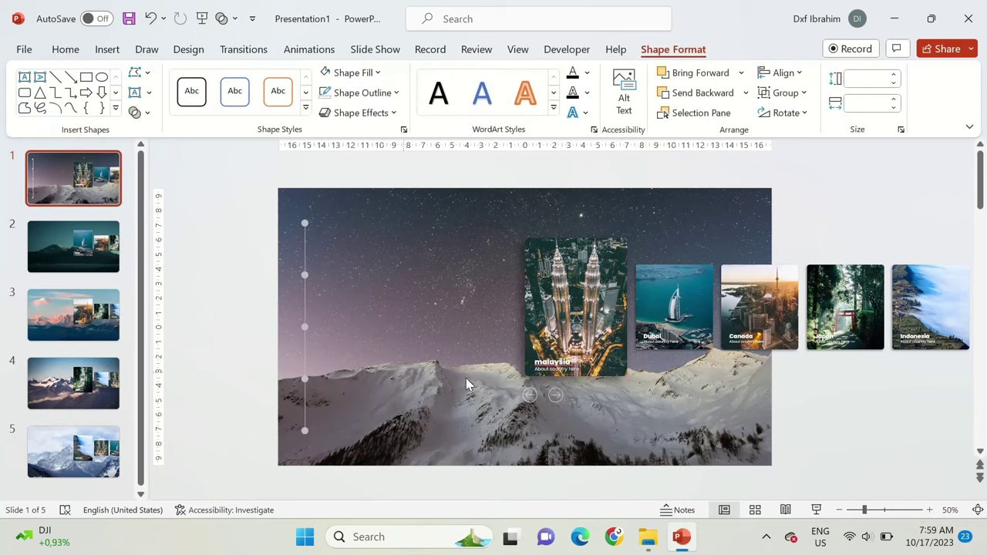
click(558, 421)
click(529, 394)
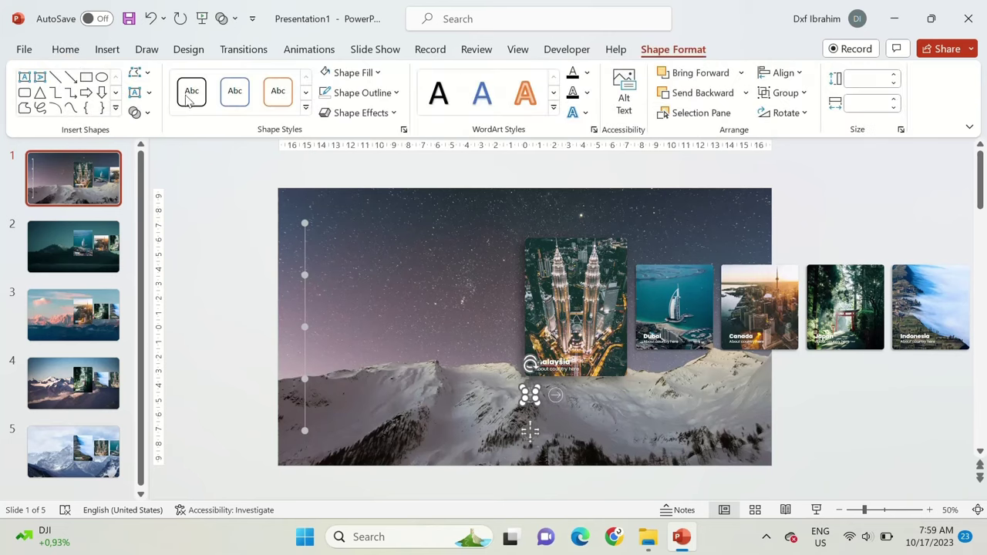
click(133, 114)
click(158, 135)
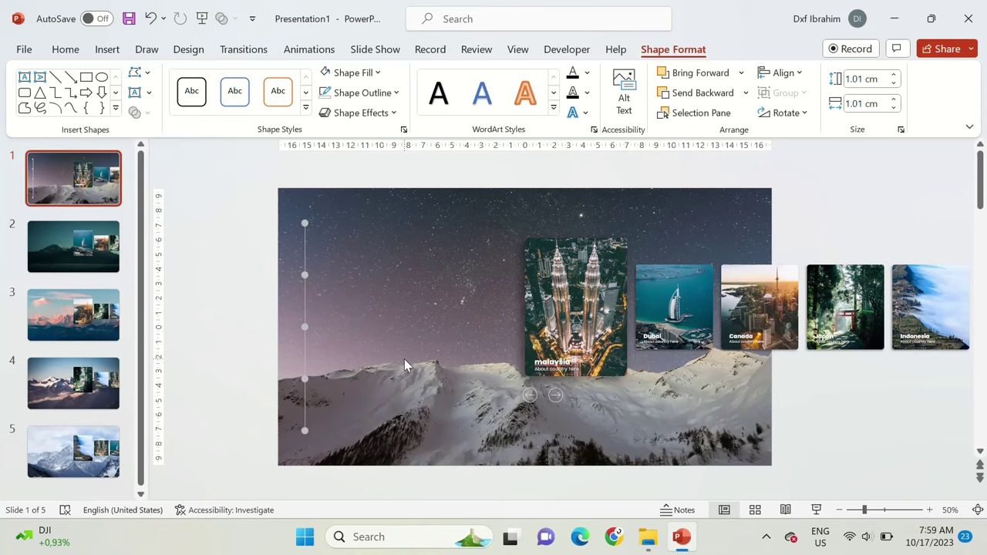
click(554, 399)
click(555, 399)
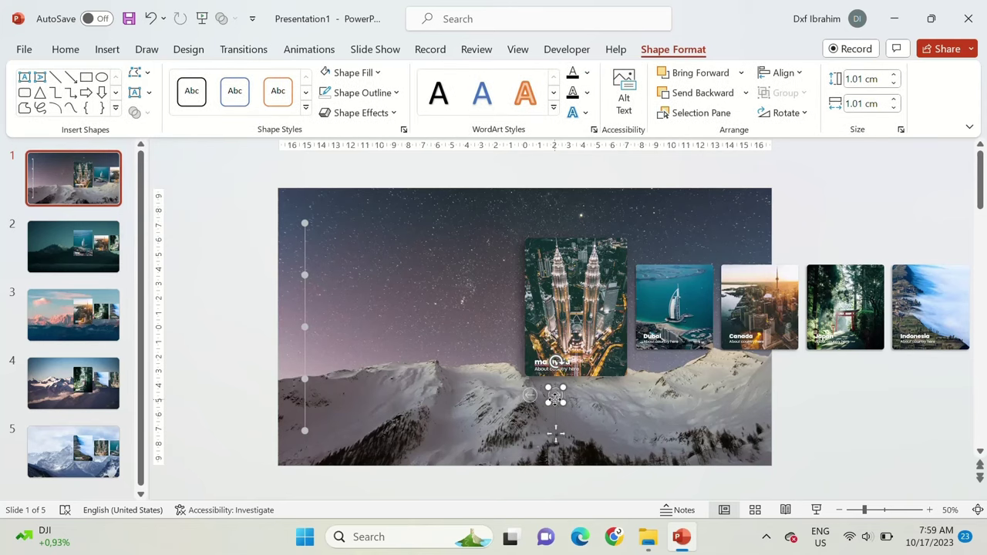
Give the right arrow a Hyperlink to: Next Slide action
click(108, 49)
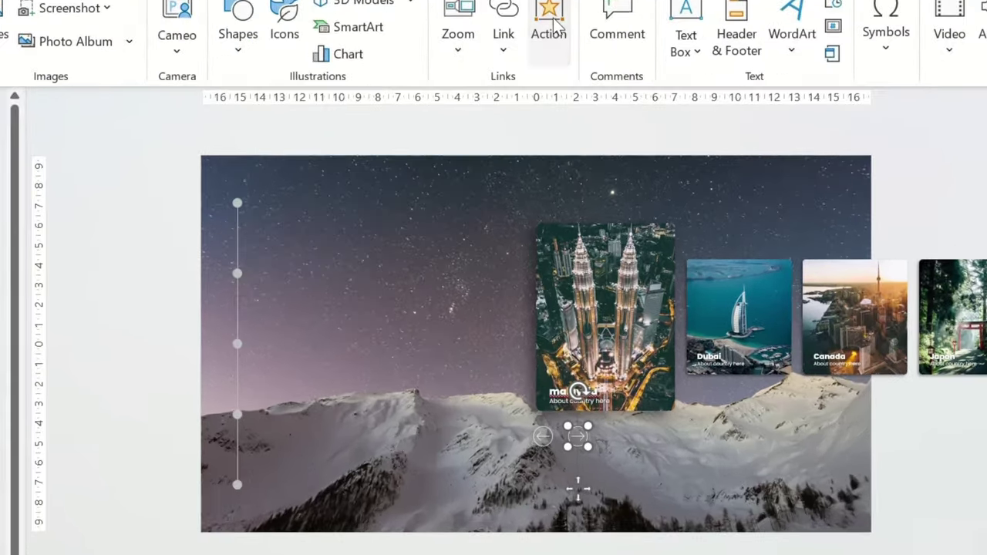
click(533, 93)
click(373, 173)
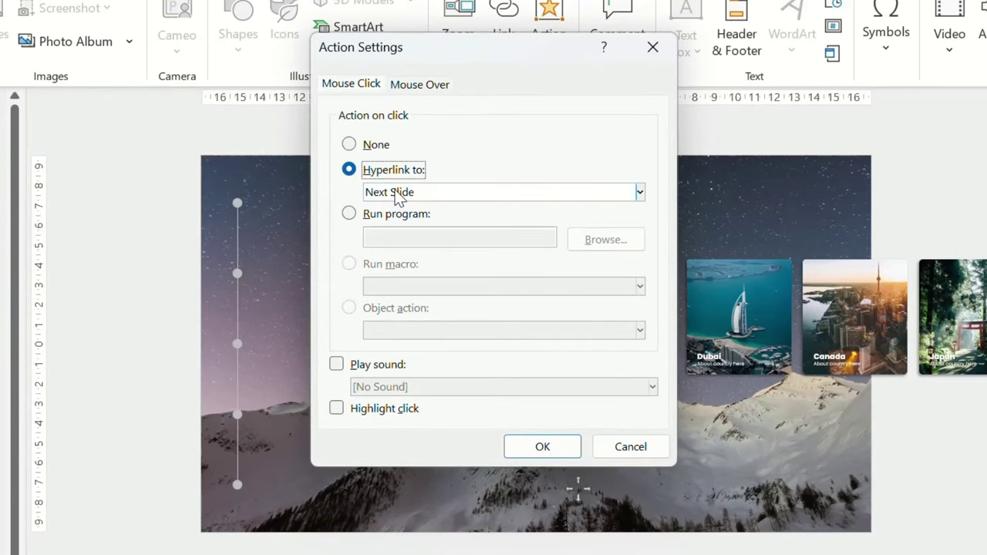
click(406, 195)
click(405, 215)
click(542, 447)
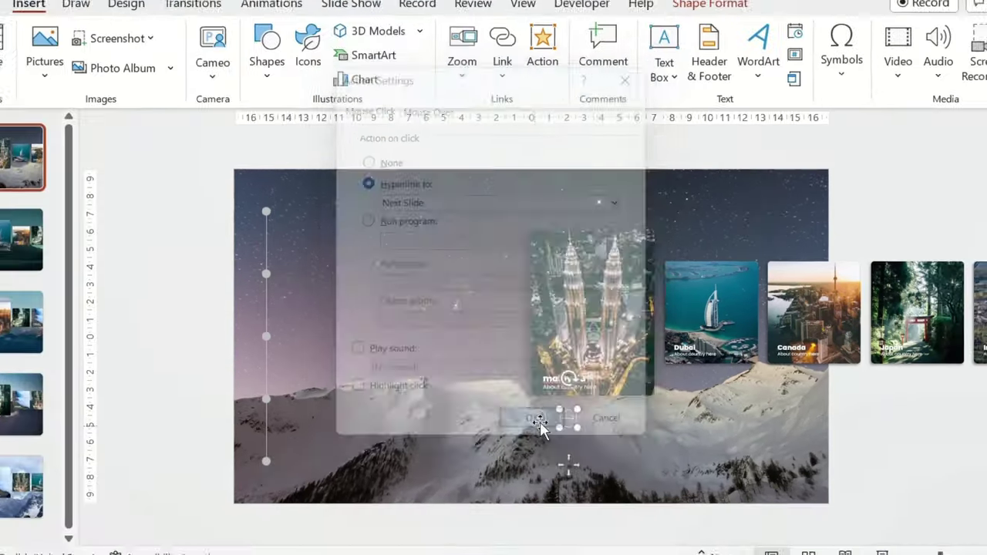
Give the left arrow a Hyperlink to: Previous Slide action
click(529, 395)
click(535, 86)
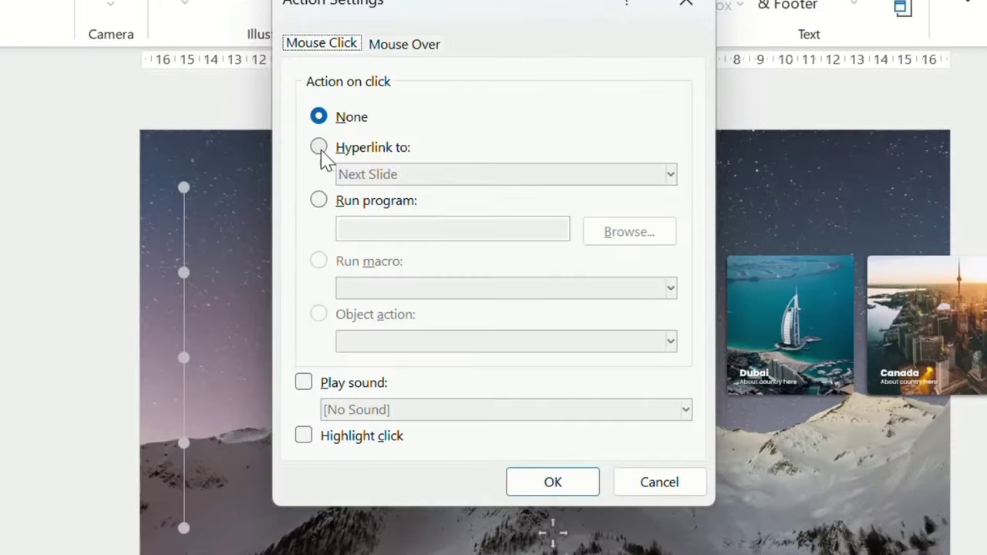
click(318, 146)
click(370, 174)
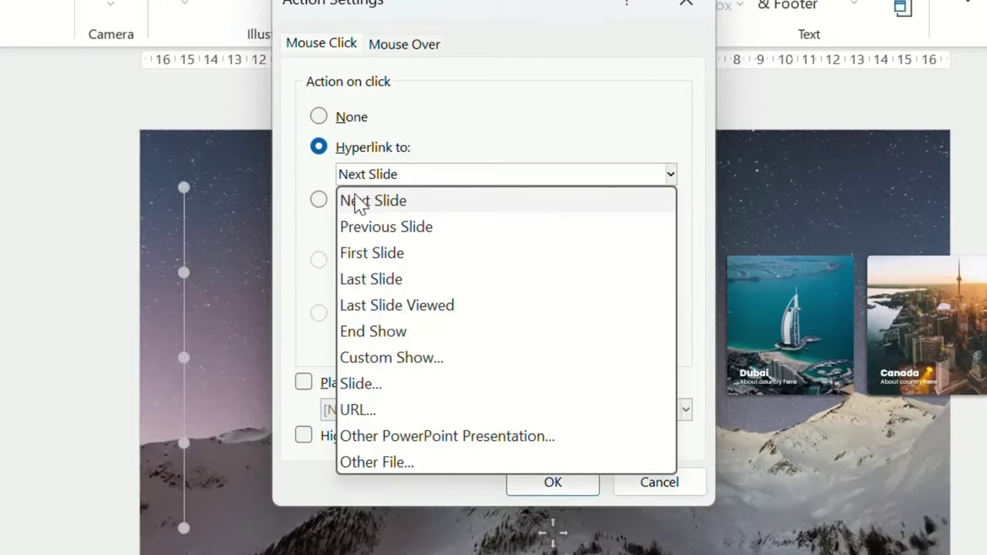
click(359, 224)
click(511, 472)
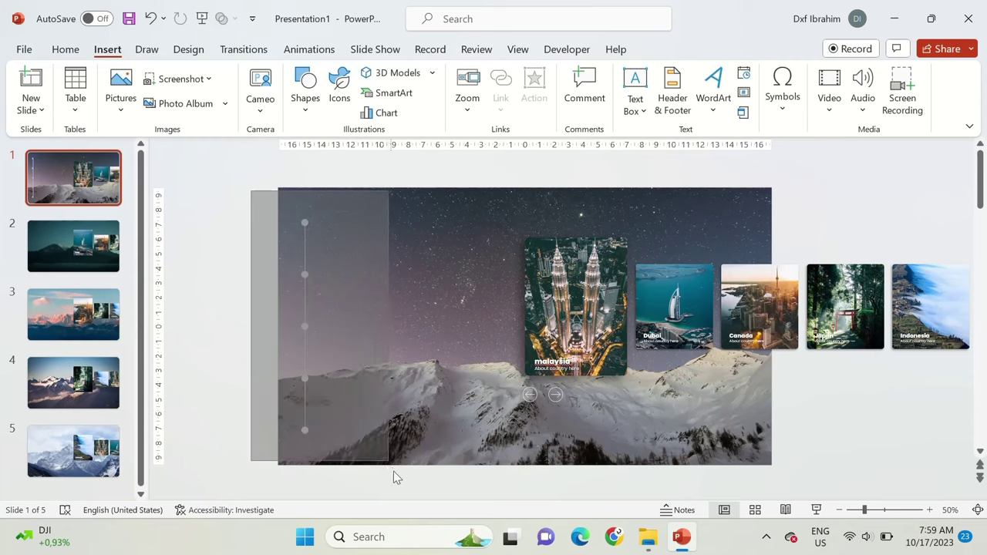
drag(251, 189, 393, 471)
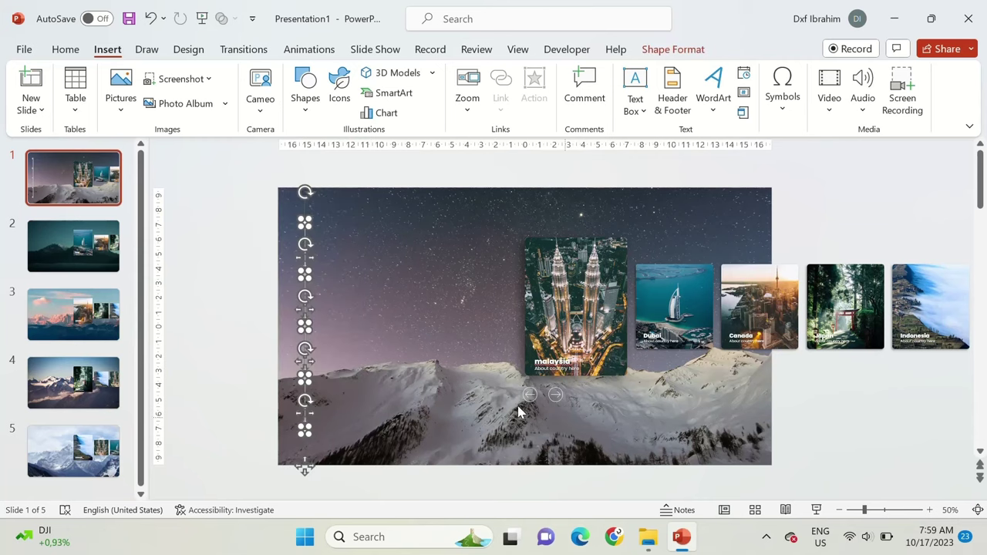
Paste slide 1's arrow buttons and dot strip onto slides 2 and 3
shift+click(523, 410)
click(74, 246)
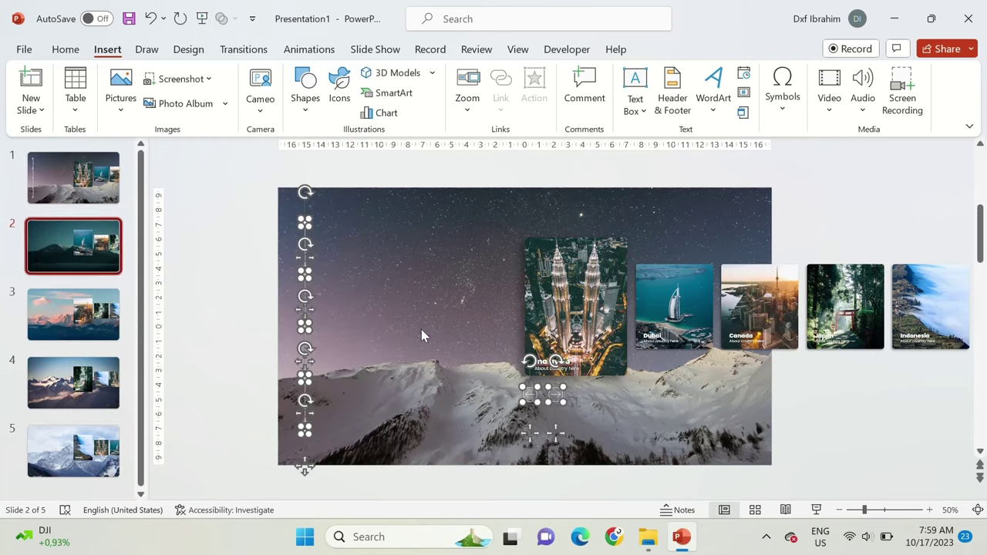
key(ctrl+v)
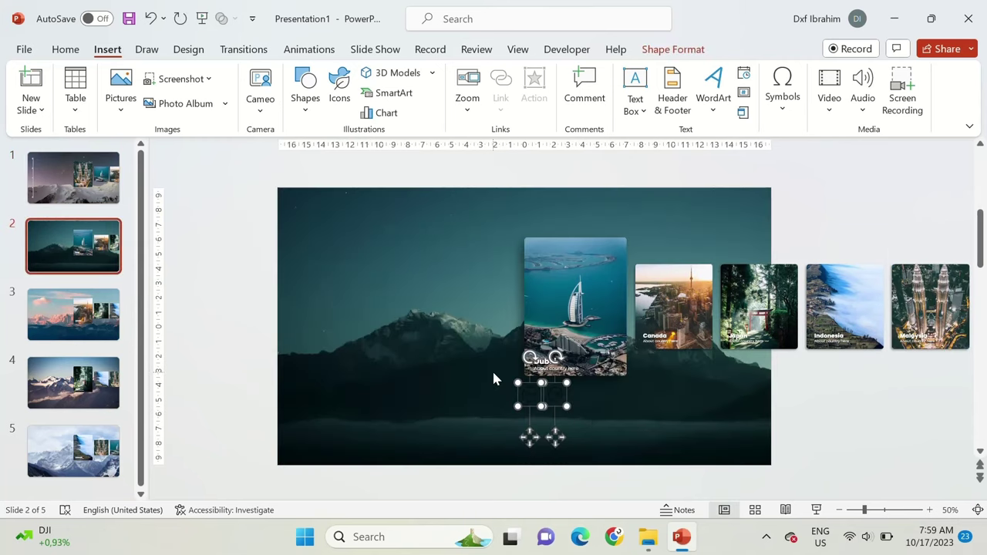
key(Page_Down)
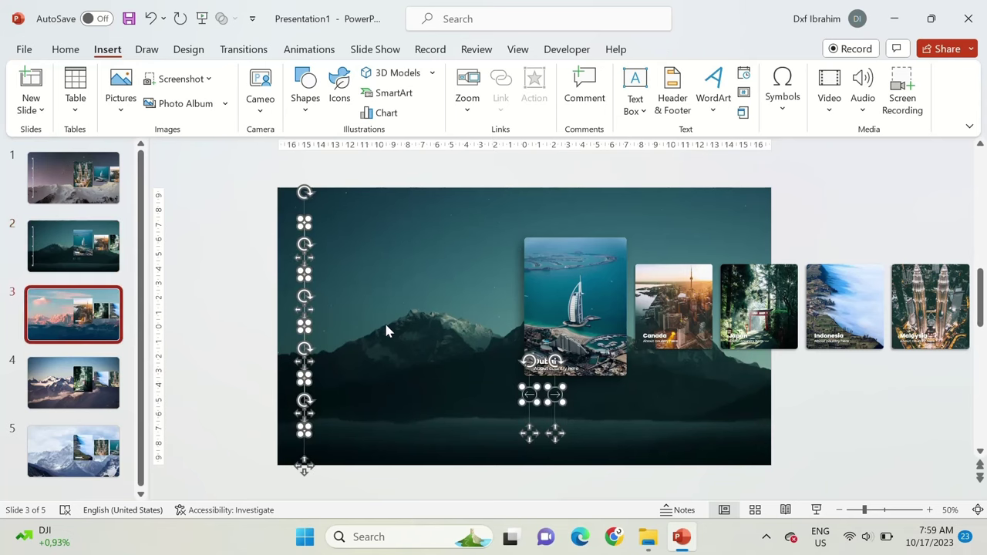
key(ctrl+v)
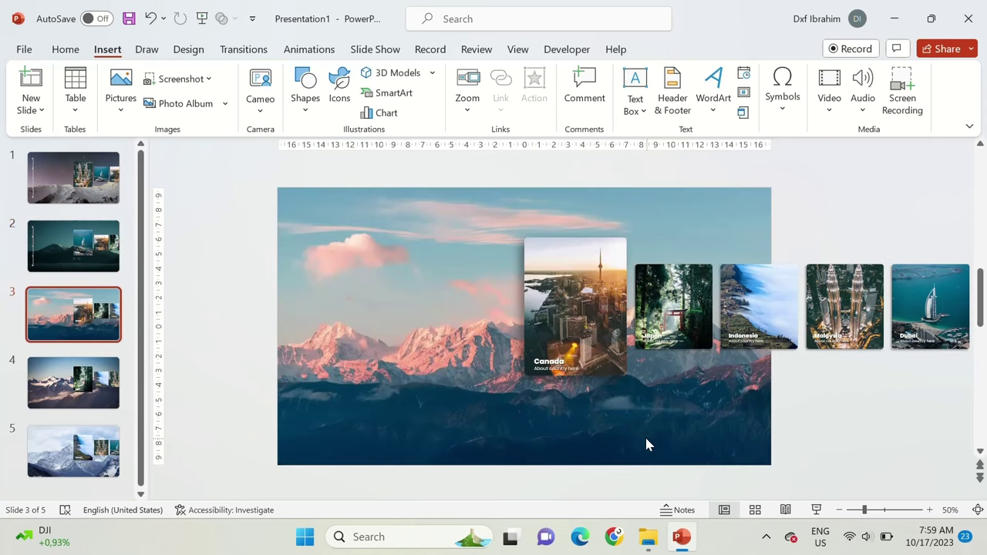
Replace the old arrow buttons on slides 4 and 5 with the pasted arrows and dots
click(56, 383)
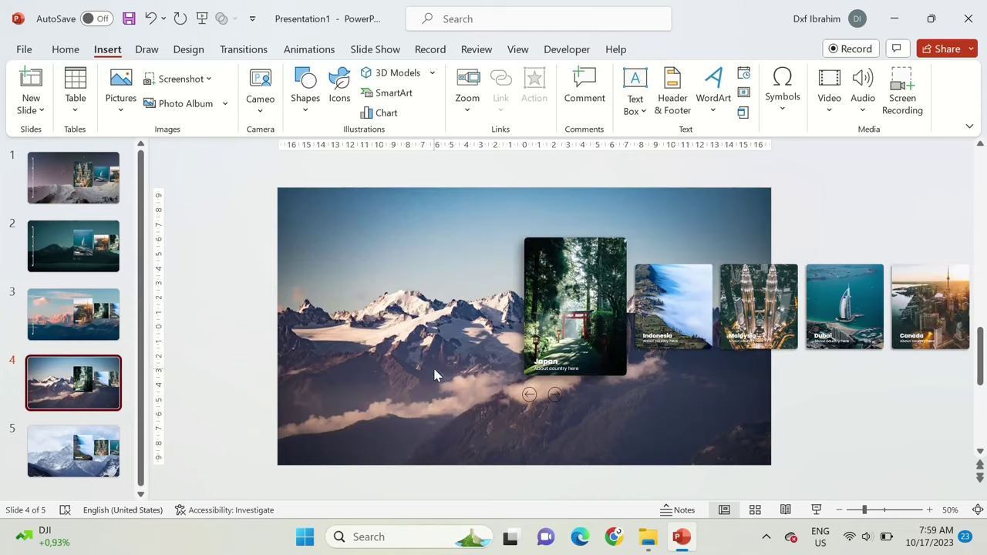
drag(422, 350, 595, 430)
click(532, 405)
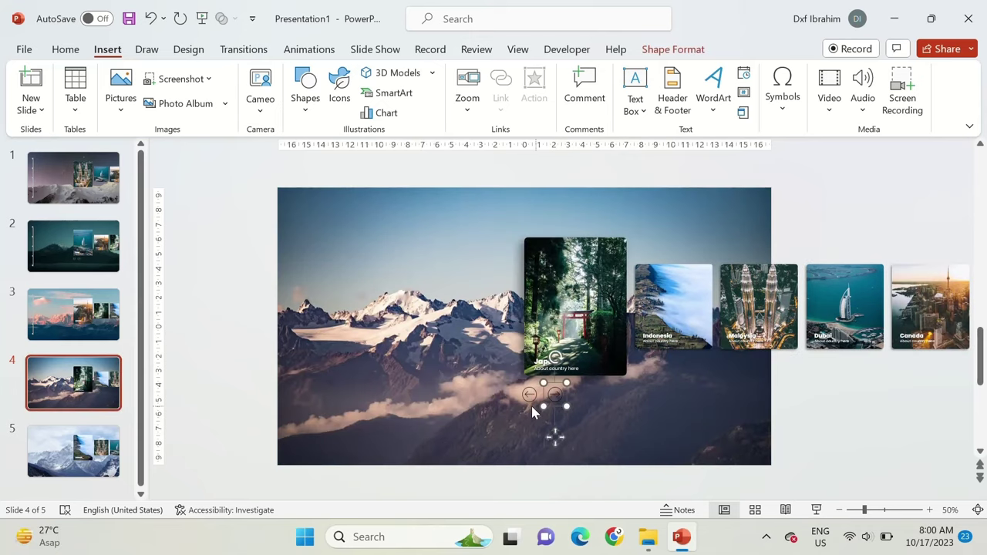
key(Delete)
key(ctrl+v)
key(Page_Down)
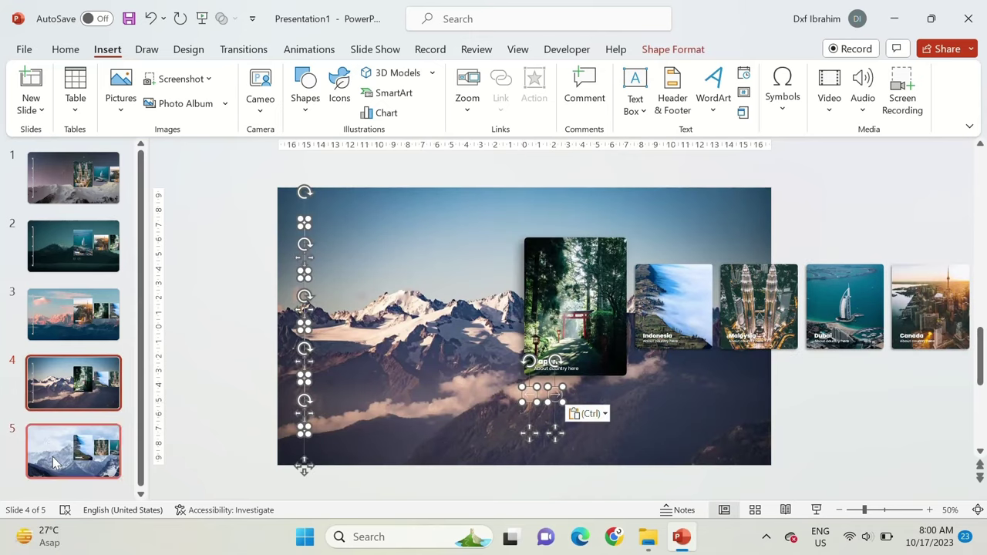
key(ctrl+v)
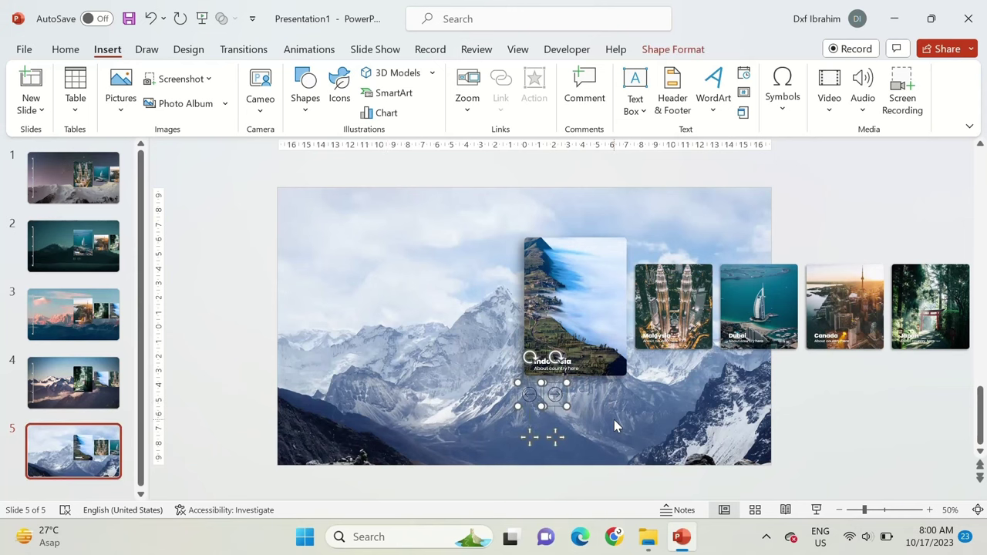
key(Delete)
key(ctrl+v)
click(427, 315)
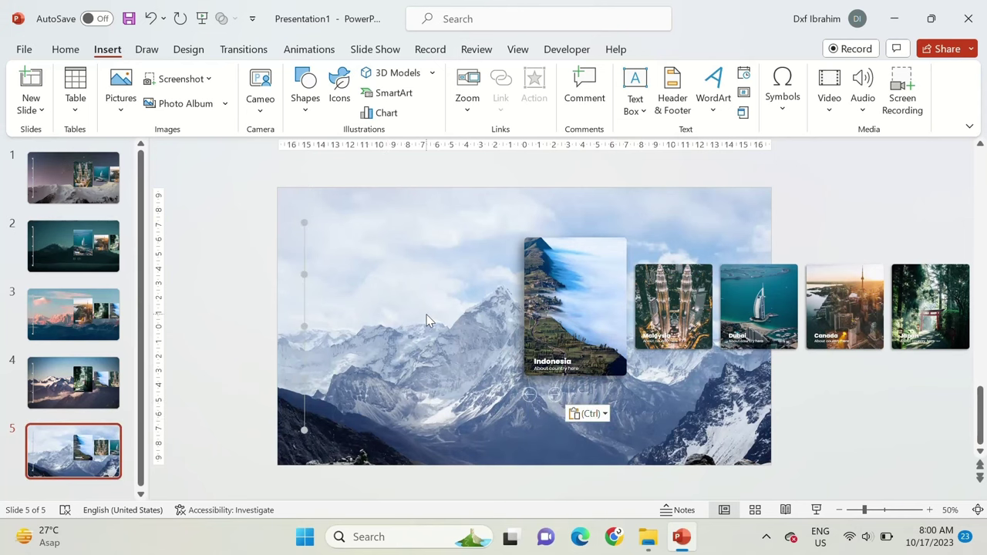
Select the top navigation dot on slide 1 for formatting
click(43, 199)
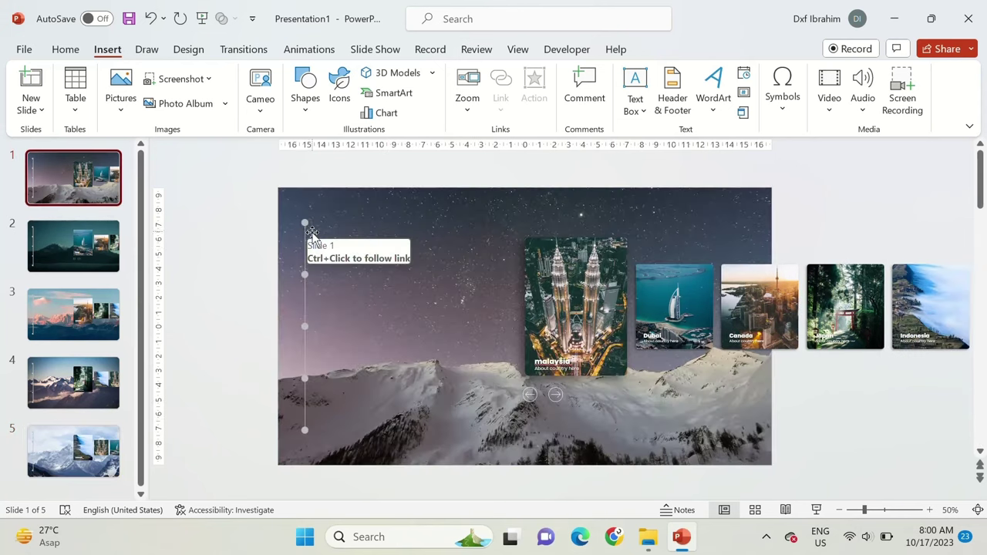
click(303, 225)
scroll(298, 222, up, 2)
scroll(228, 220, up, 1)
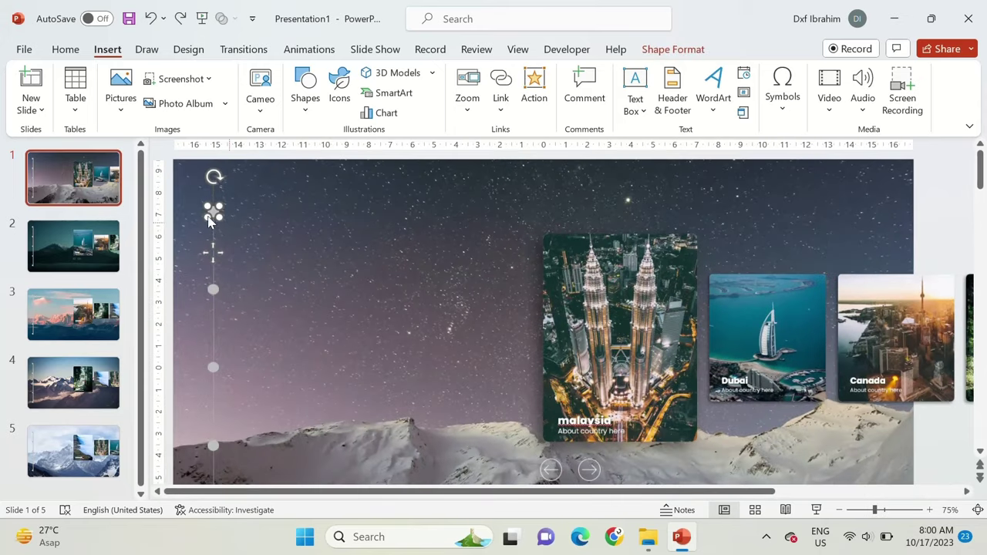
click(202, 204)
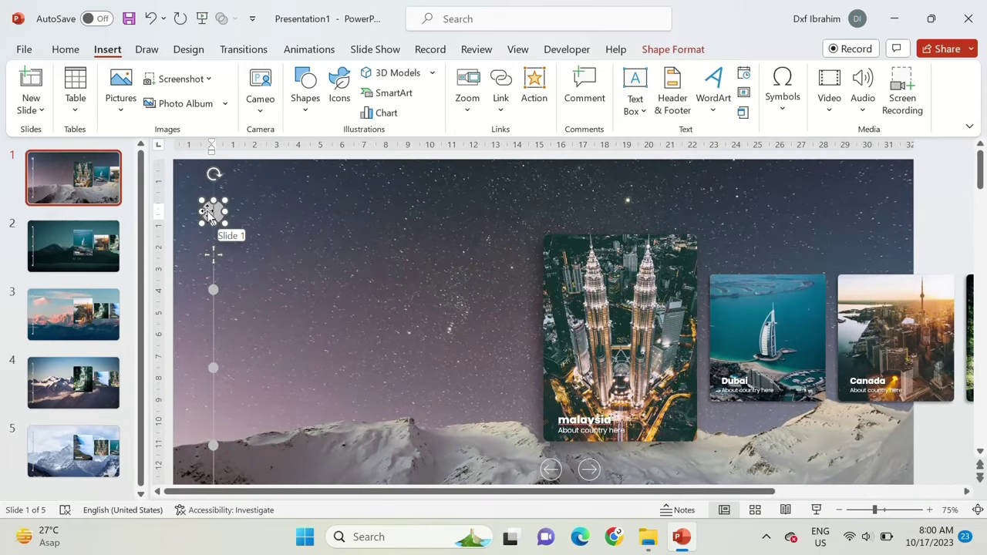
click(663, 50)
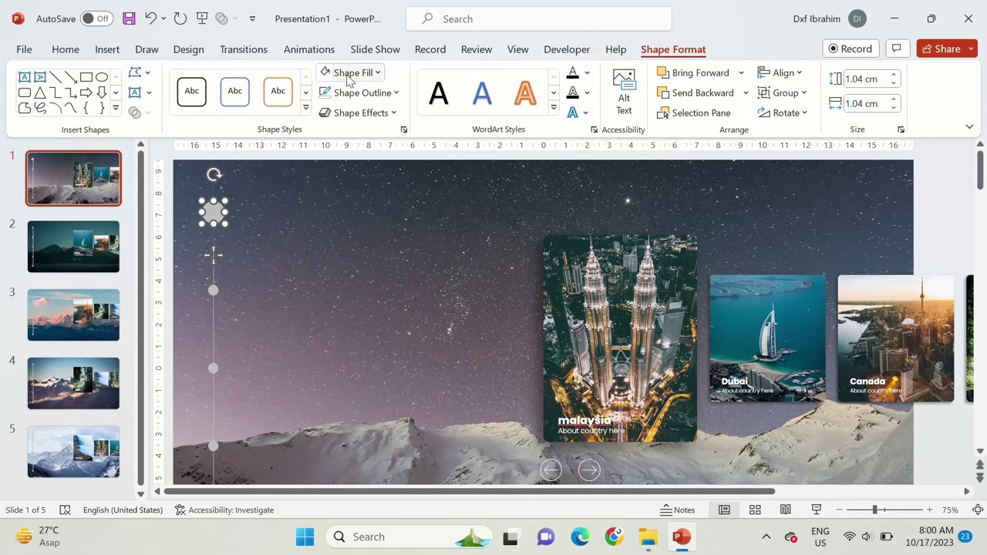
Fill slide 1's top dot and slide 2's second dot white
click(348, 72)
click(323, 112)
click(115, 245)
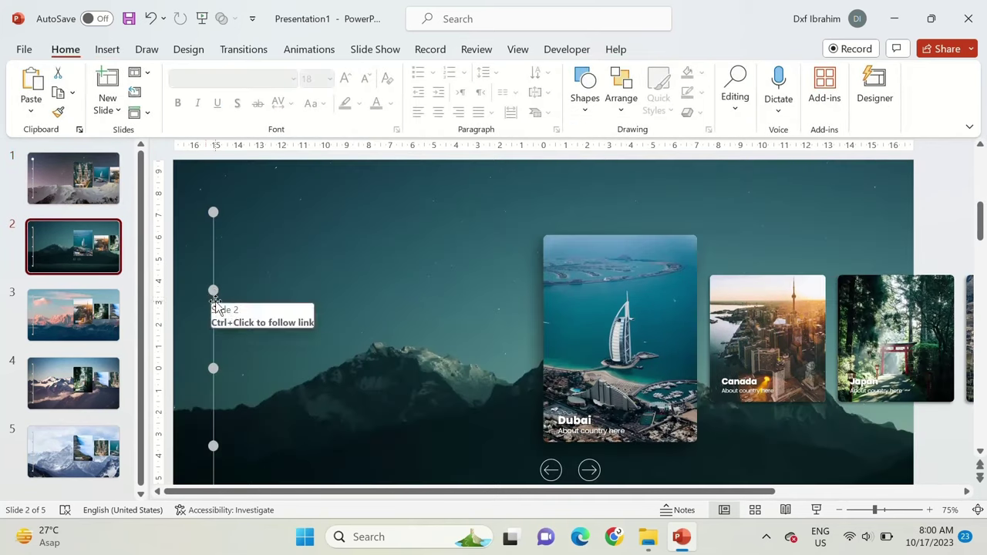
click(213, 291)
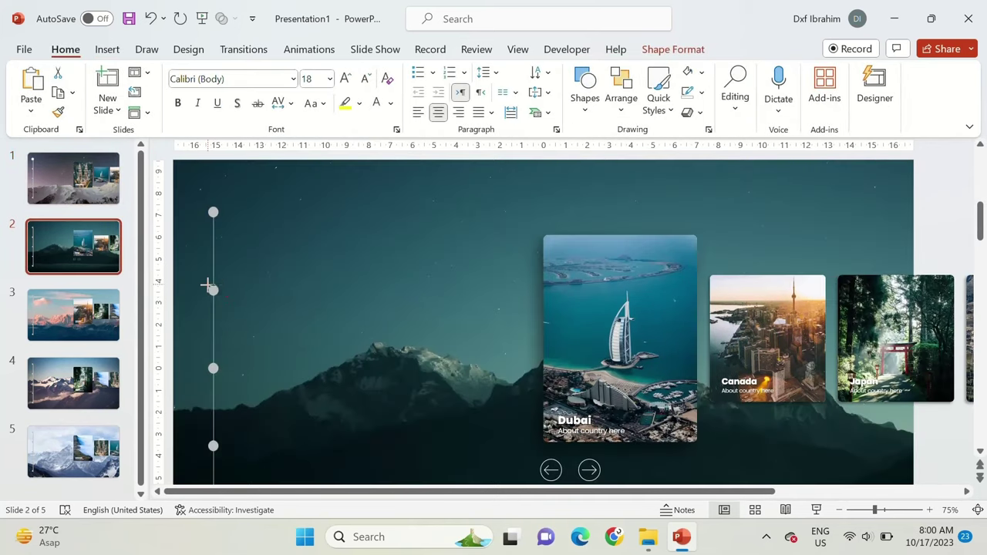
click(202, 283)
click(210, 287)
Highlight the third, fourth and fifth dots on slides 3, 4 and 5, then return to slide 1
click(73, 315)
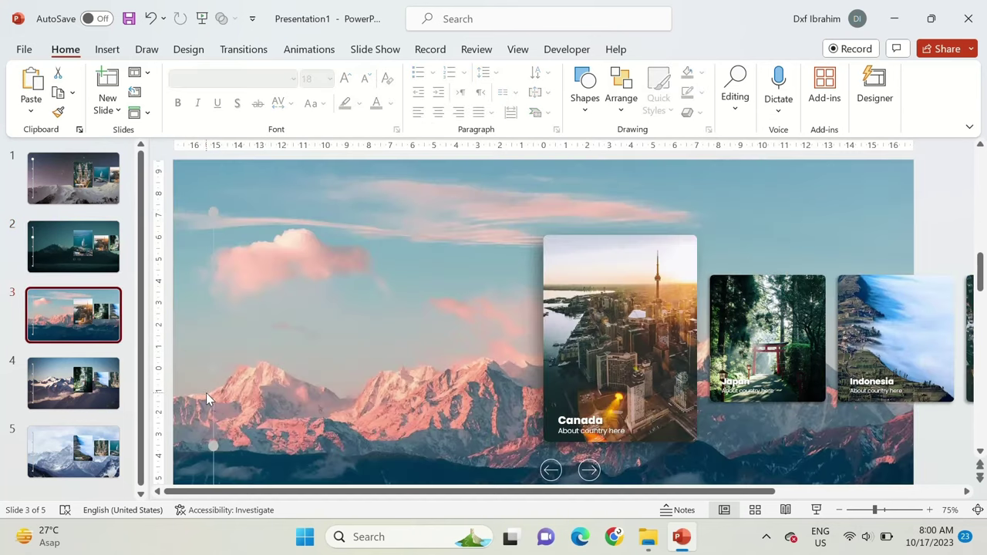
click(210, 373)
drag(202, 357, 225, 380)
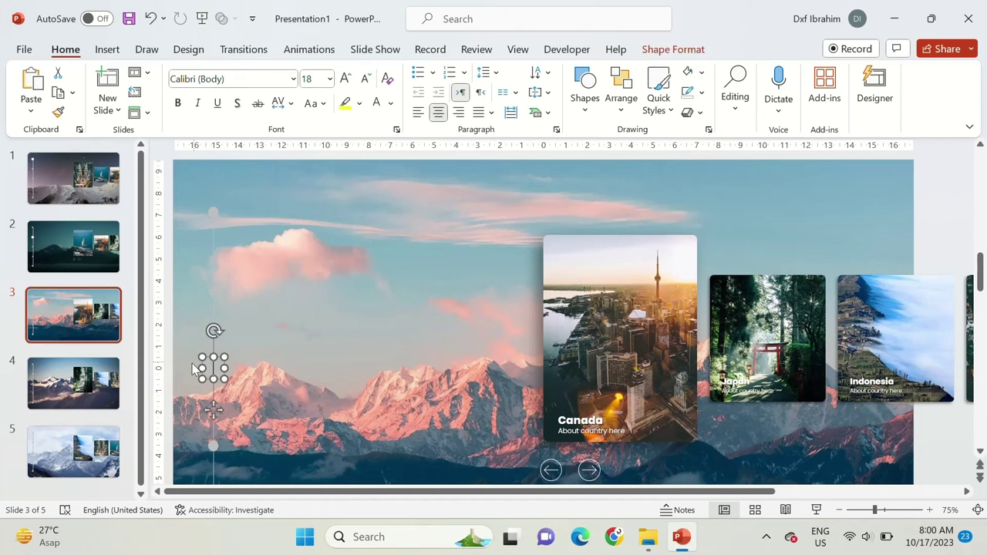
key(Page_Down)
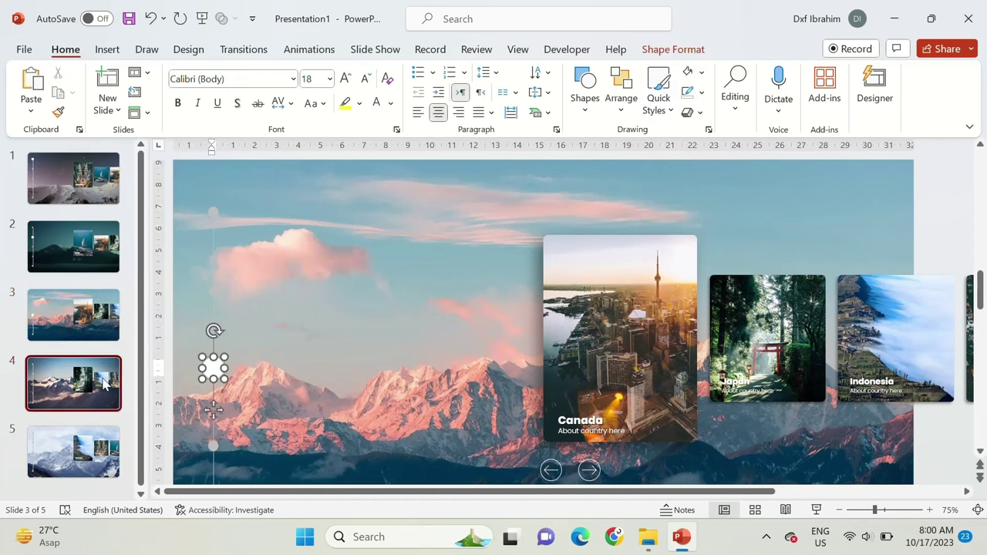
scroll(211, 426, down, 1)
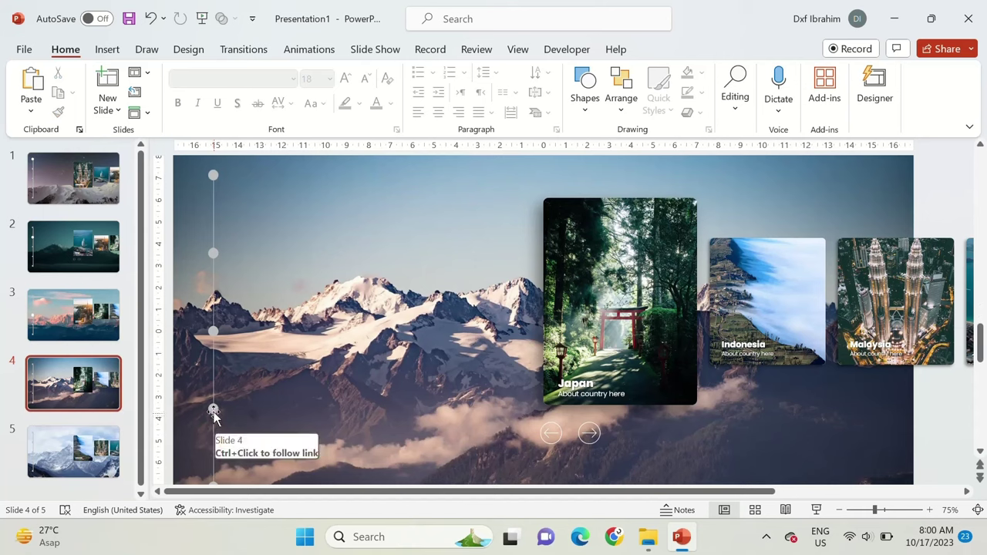
click(214, 410)
click(204, 401)
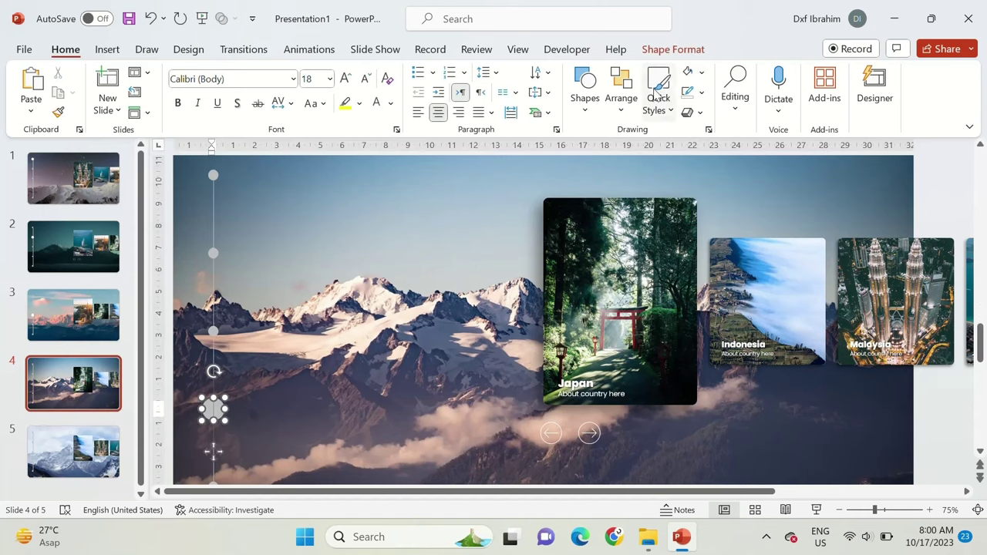
key(Page_Down)
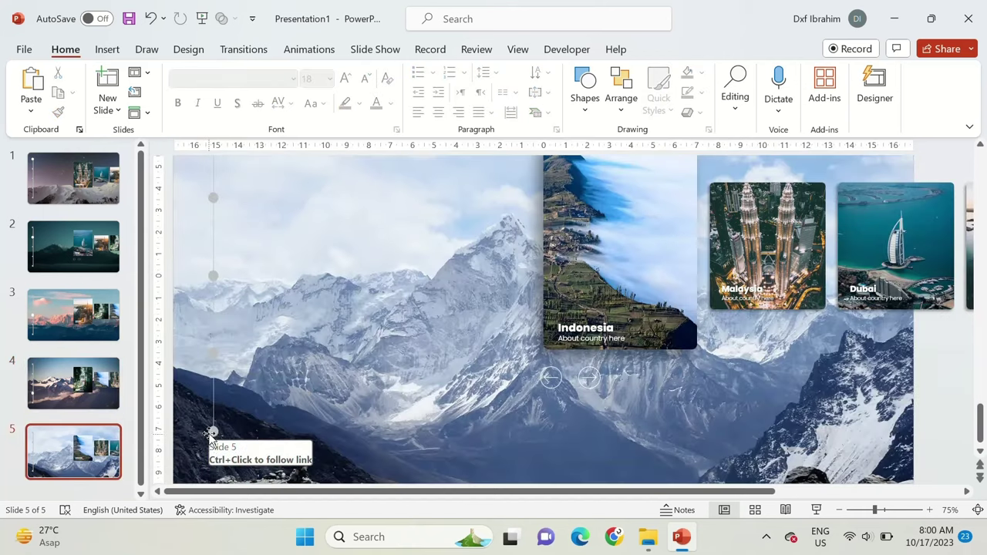
click(212, 433)
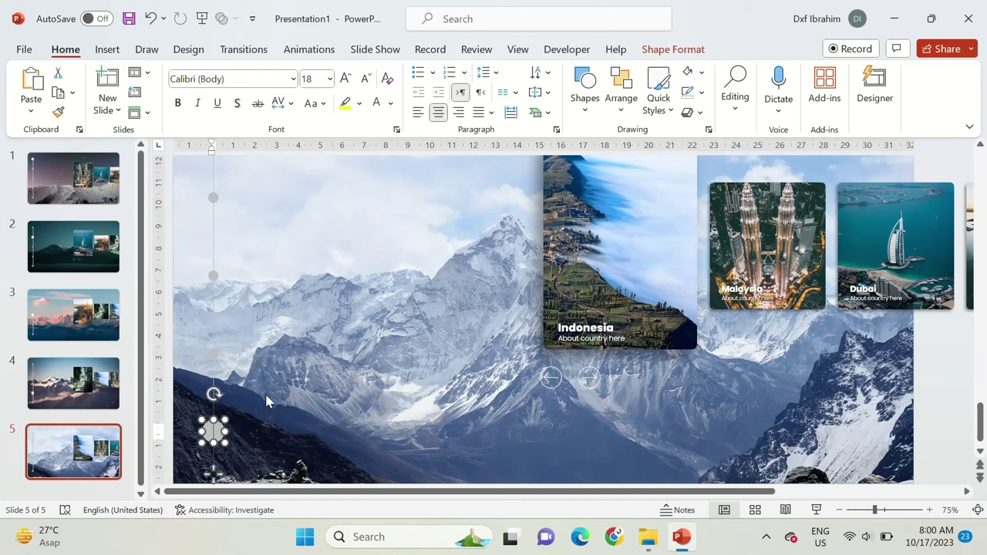
click(369, 327)
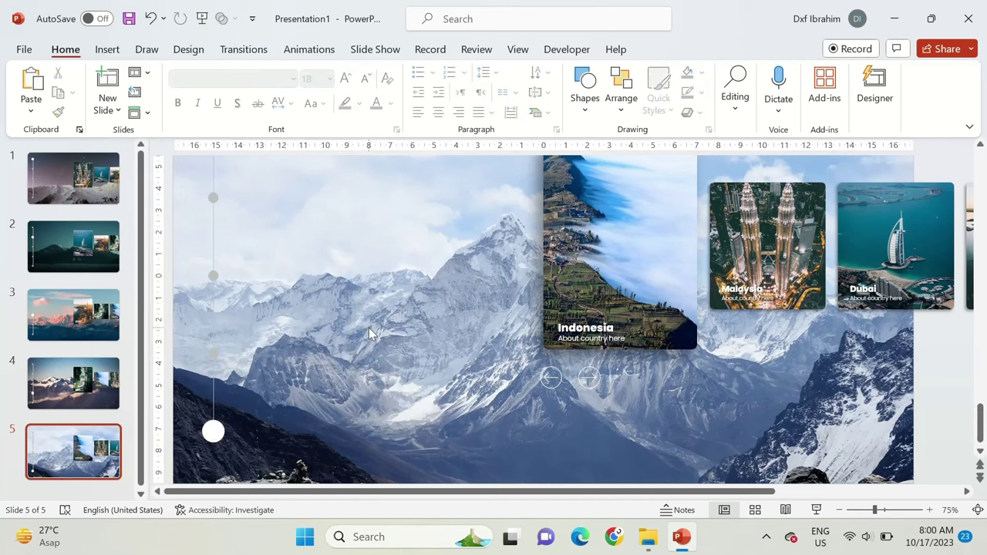
scroll(369, 328, down, 3)
key(Home)
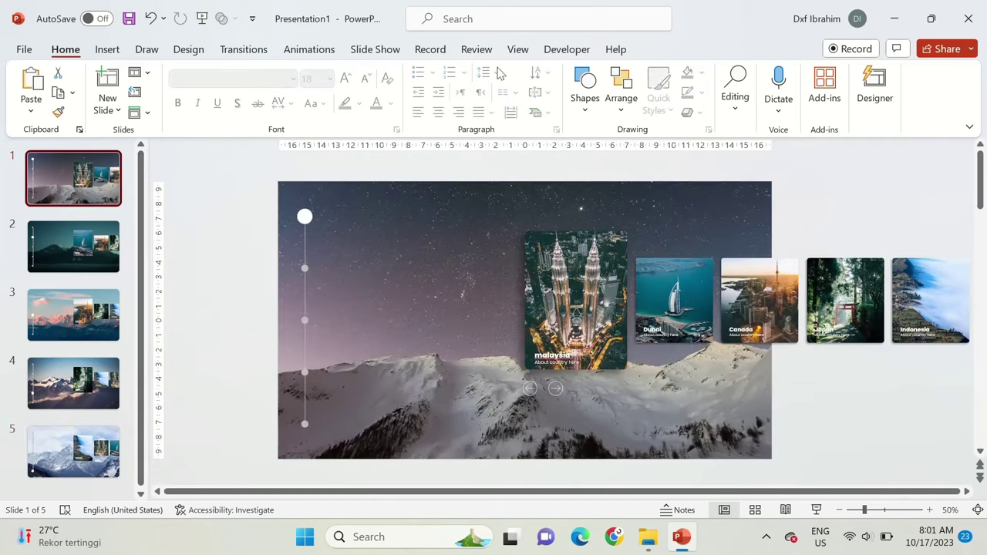
Draw a rectangle covering the whole slide and remove its outline
click(592, 92)
click(642, 148)
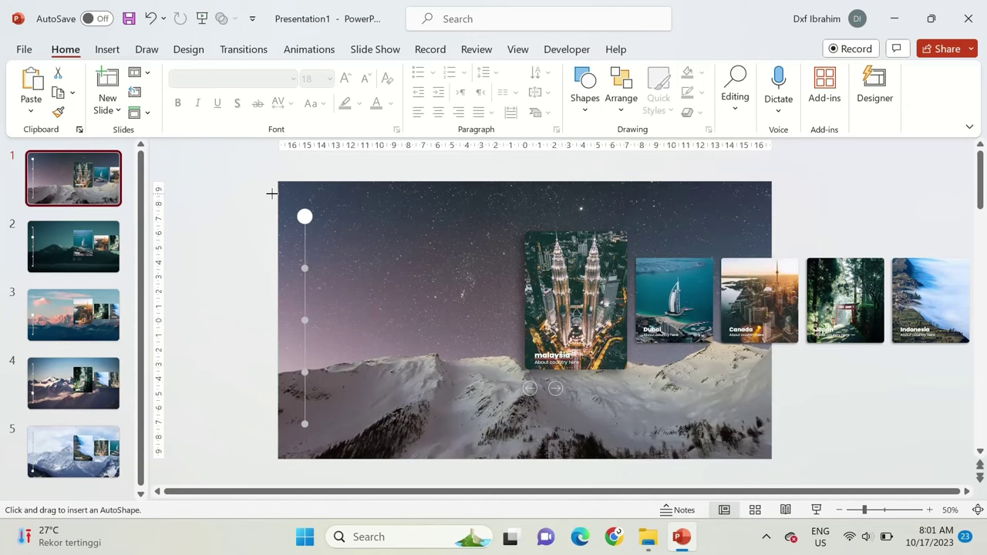
drag(277, 180, 785, 458)
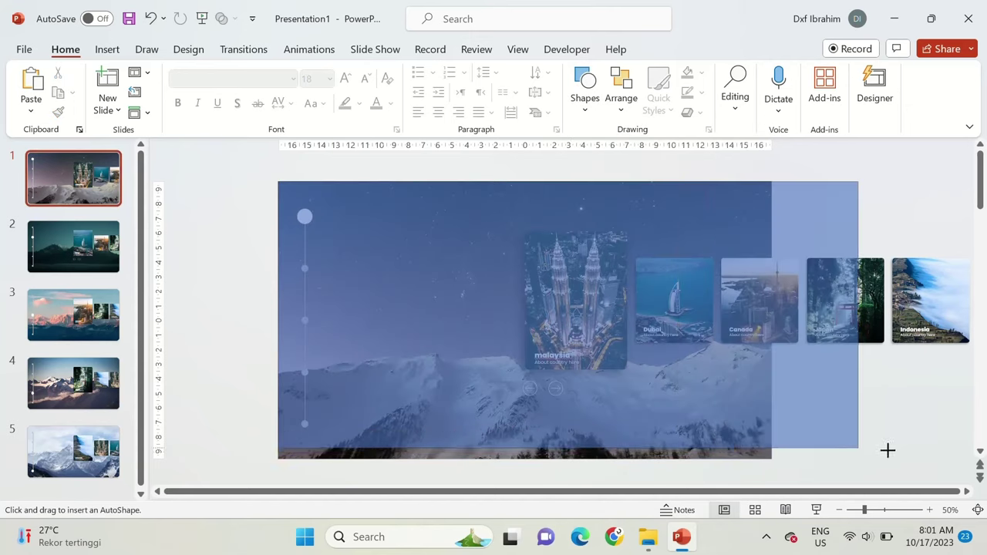
drag(784, 458, 773, 457)
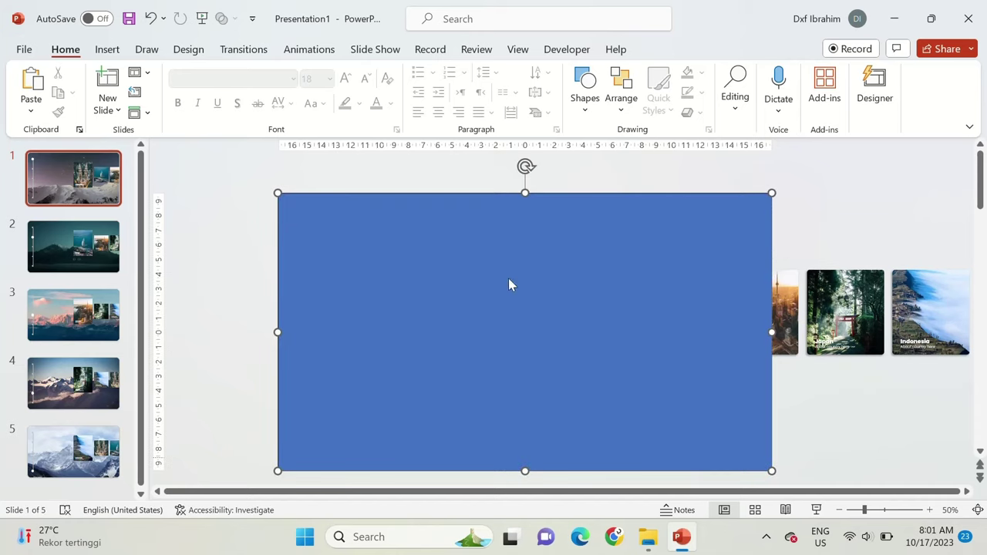
click(361, 93)
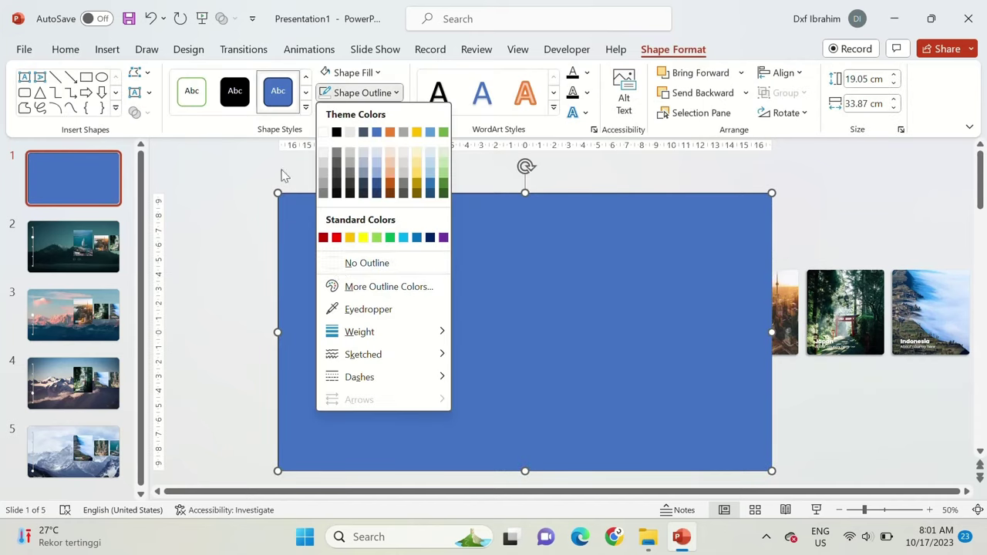
click(351, 262)
Fill the rectangle black with 50% transparency in Format Shape
click(403, 129)
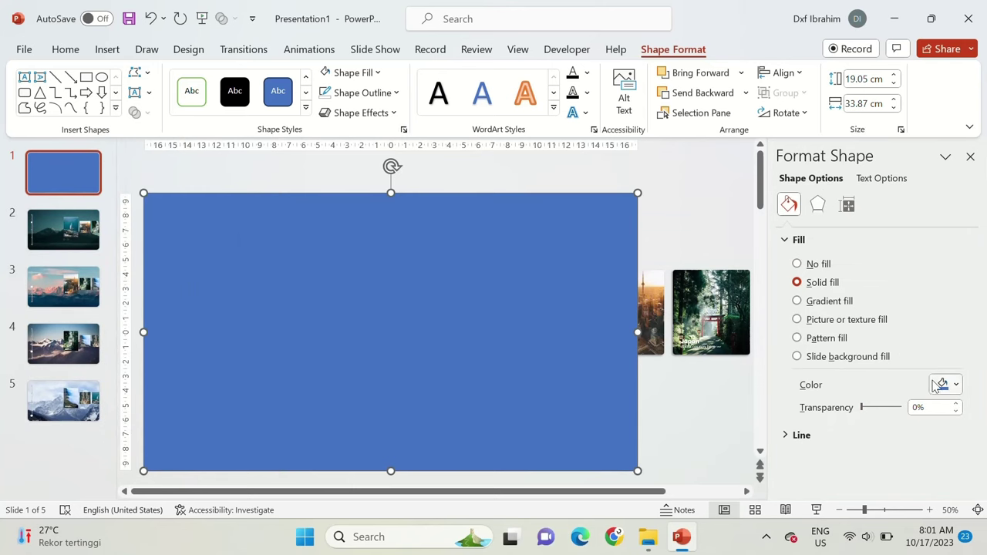
click(940, 385)
click(871, 222)
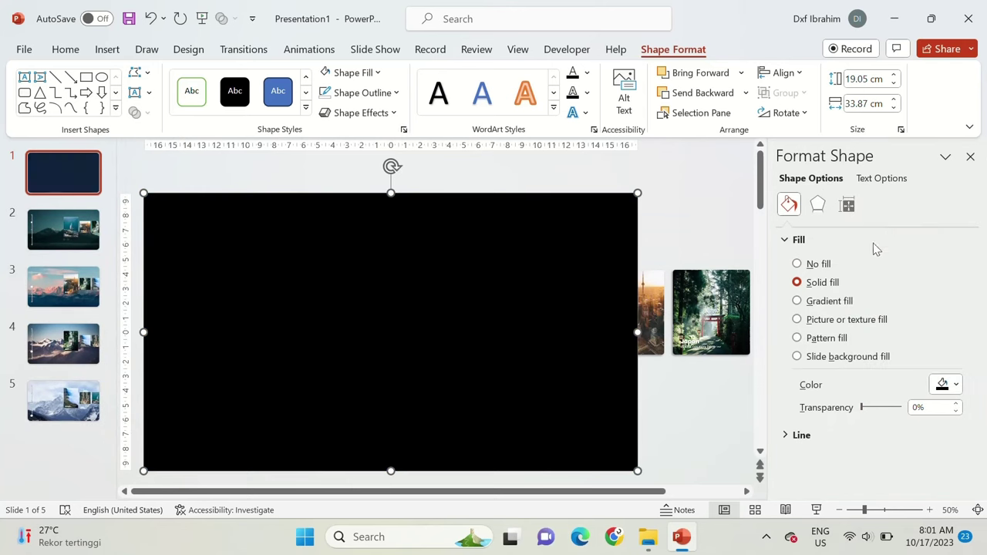
double_click(921, 407)
text(50)
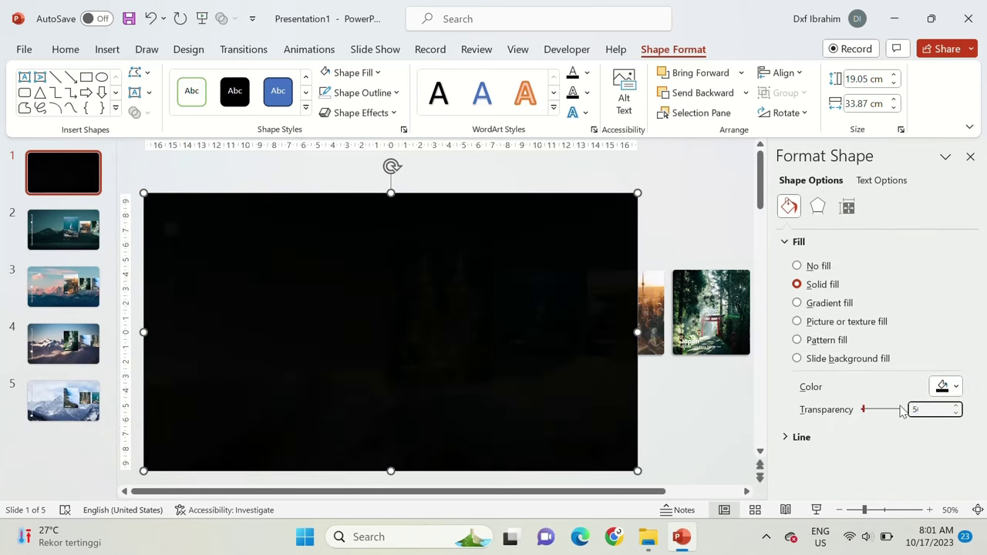
key(Return)
Send the overlay behind the photo cards on slides 1 and 2
right_click(526, 293)
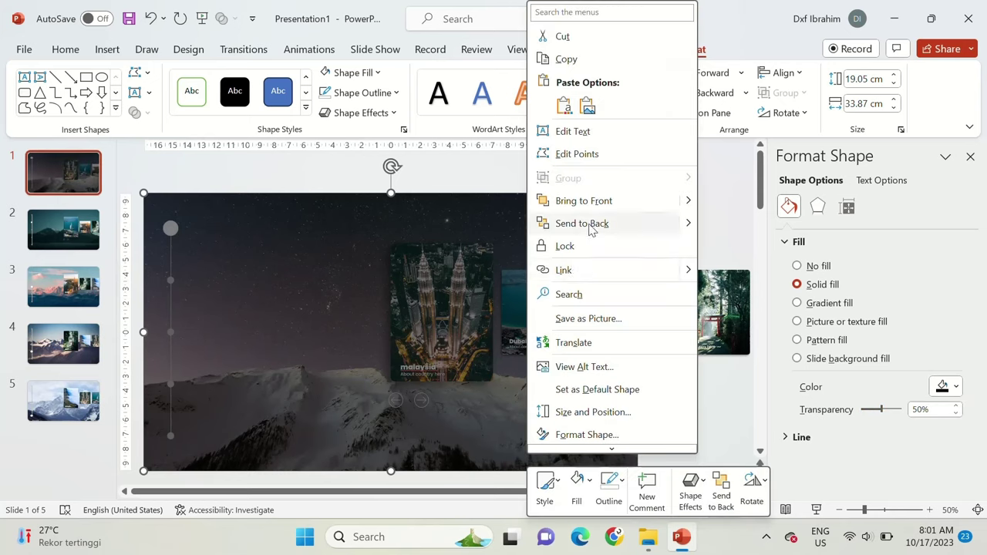
click(590, 227)
click(970, 157)
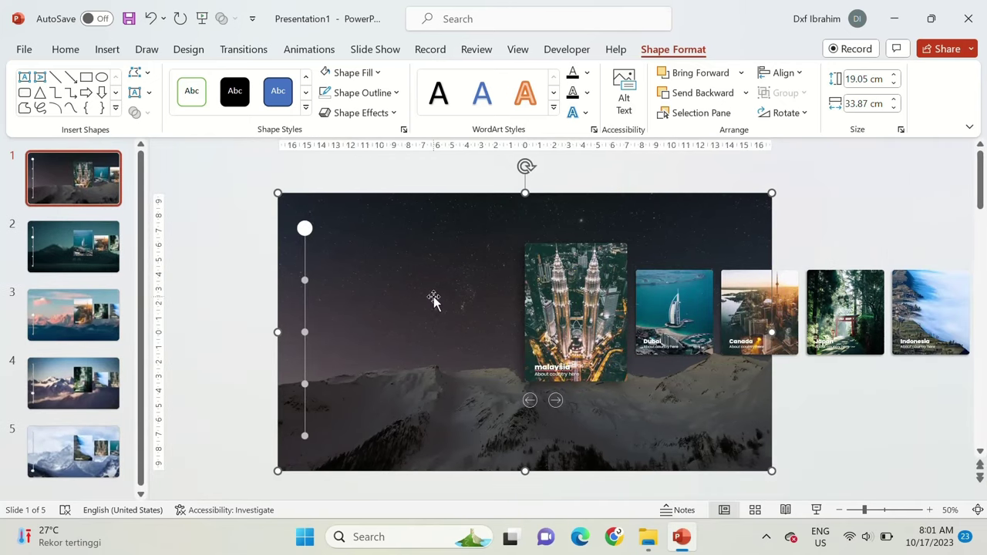
click(73, 247)
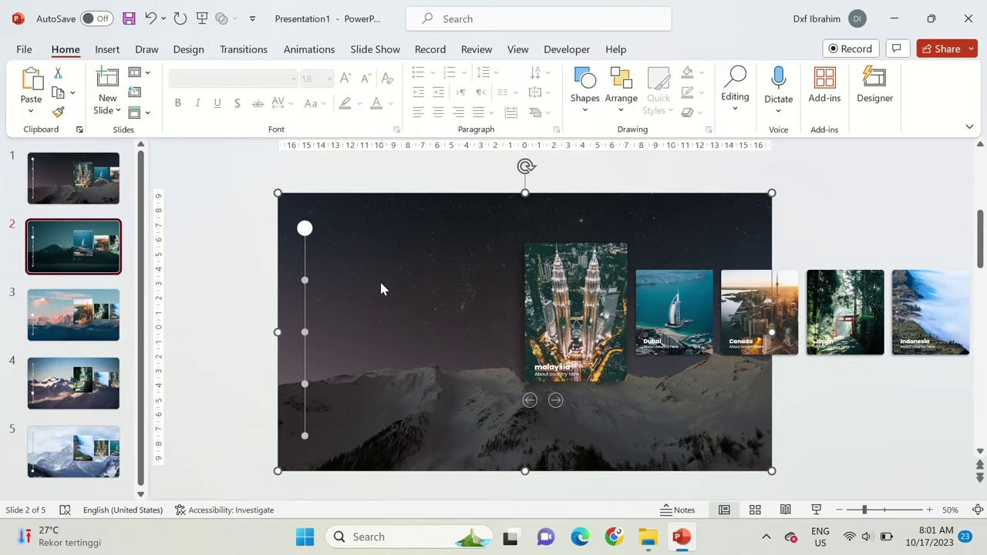
click(414, 292)
right_click(414, 284)
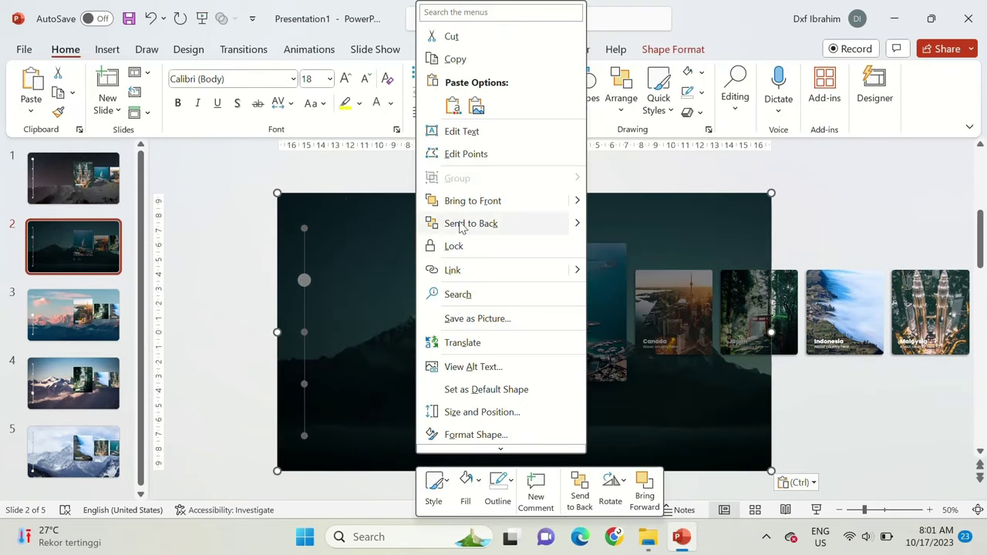
click(119, 312)
Send the overlay behind the photo cards on slides 3, 4 and 5
click(119, 313)
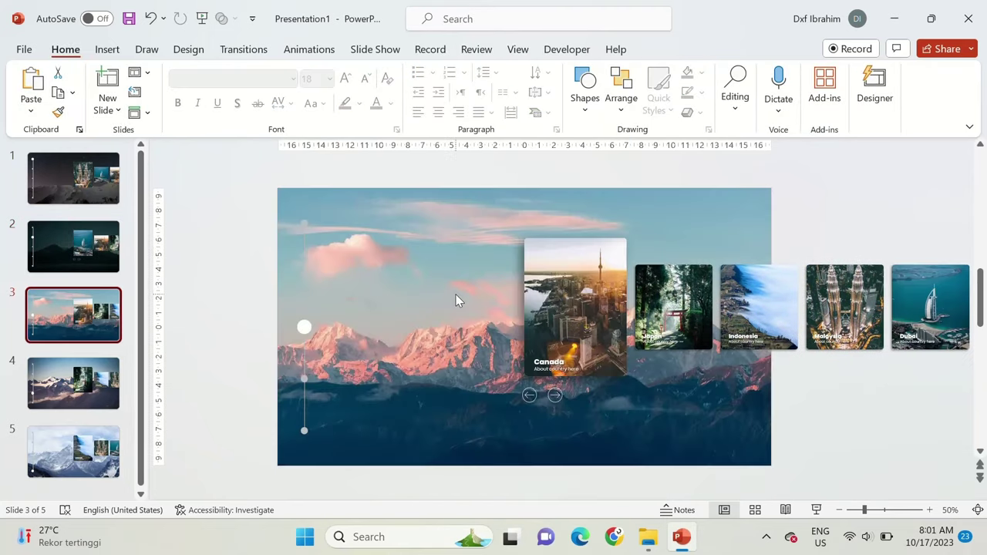
right_click(456, 294)
click(502, 224)
key(Page_Down)
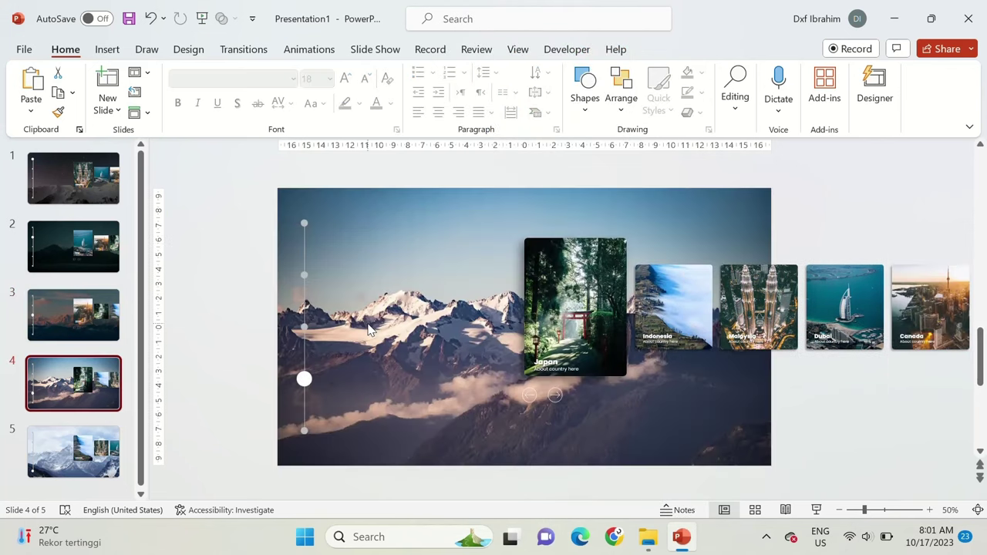
click(381, 310)
right_click(381, 310)
click(458, 249)
key(Page_Down)
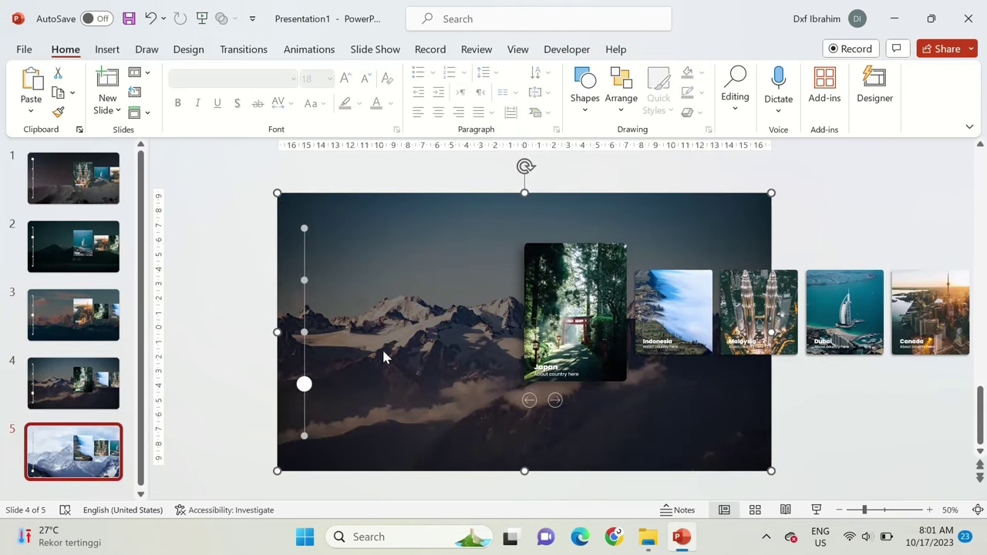
right_click(418, 344)
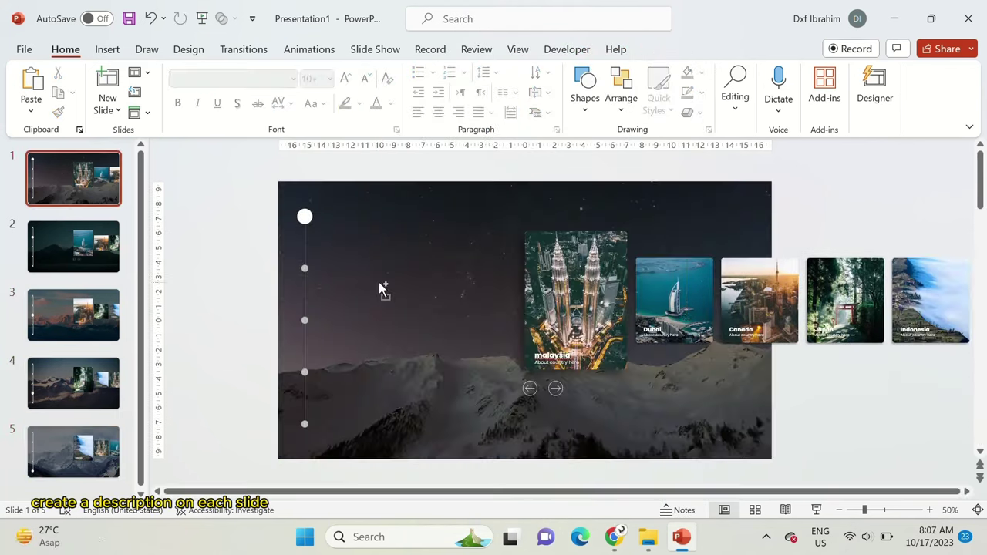
Paste the About text groups onto the slides, from About Malaysia on slide 1 to About Indonesia on slide 5
key(ctrl+v)
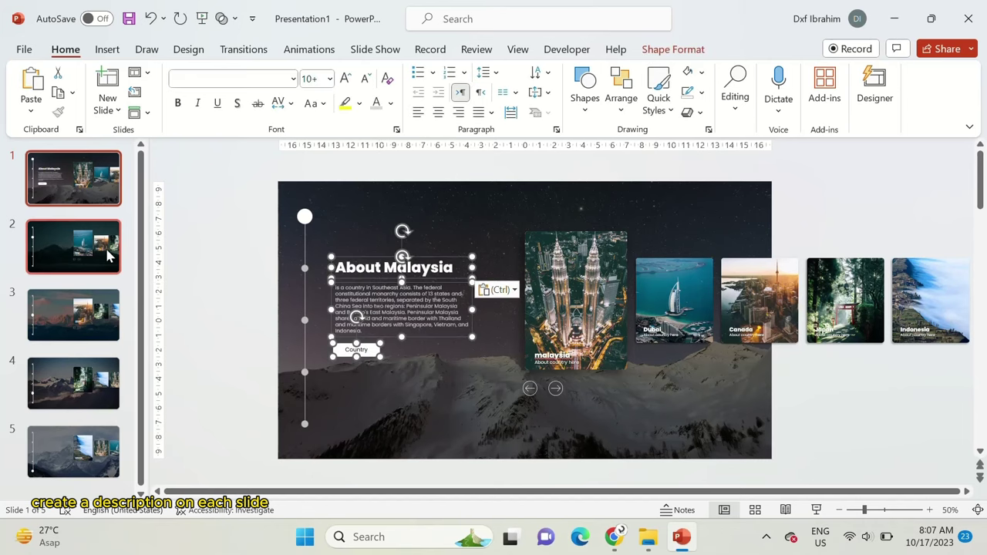
click(108, 251)
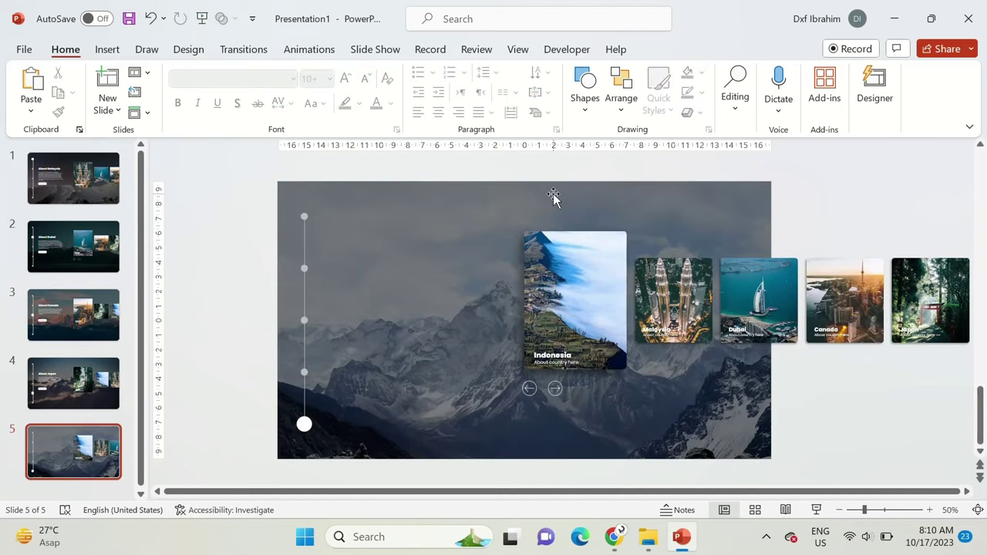
key(ctrl+v)
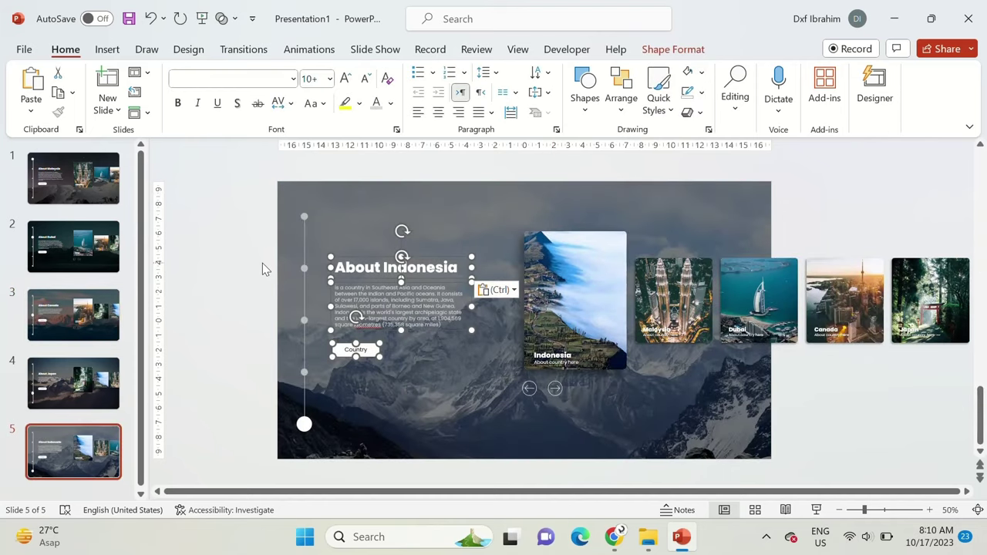
click(262, 264)
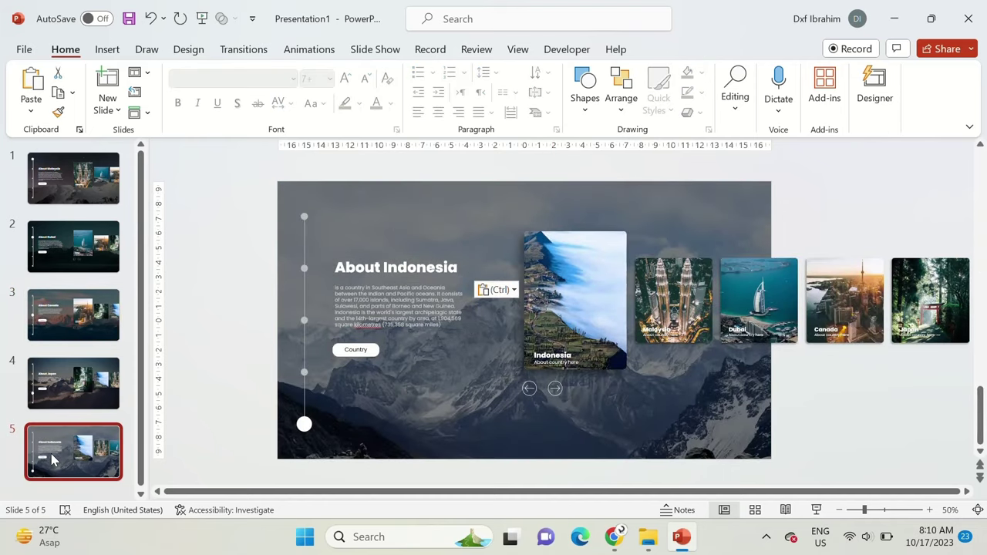
key(ctrl+a)
Apply a Morph transition by Characters with a 01.00 duration to all five slides
click(233, 53)
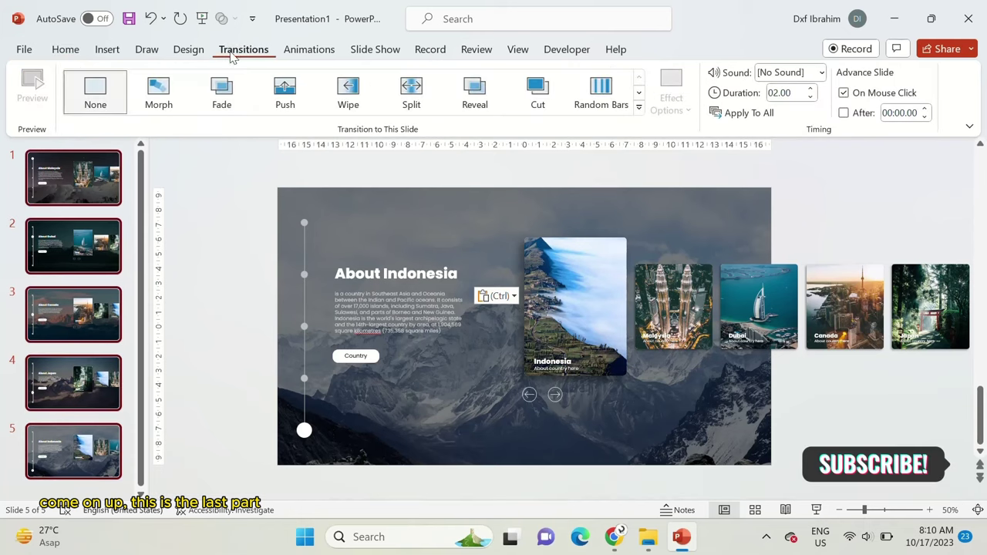
click(159, 91)
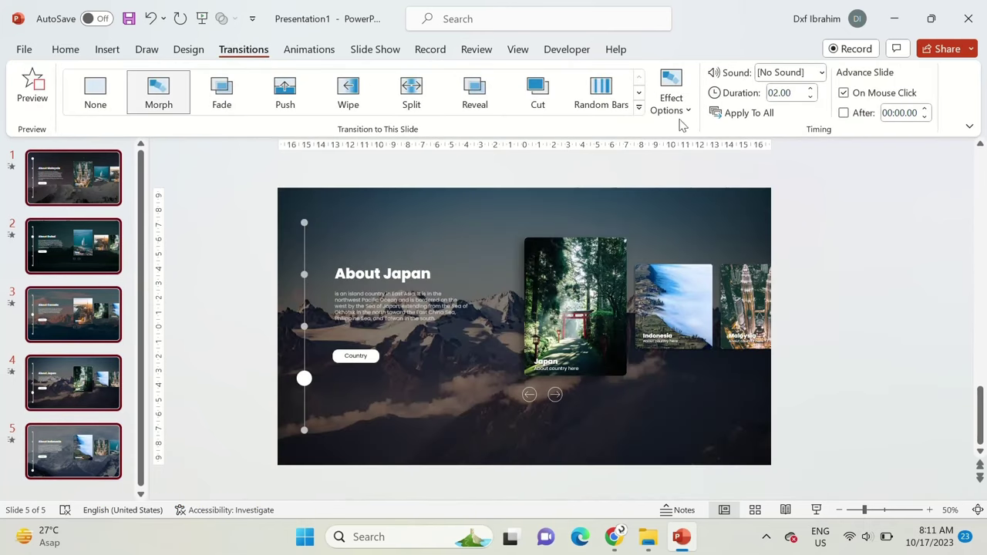
click(678, 107)
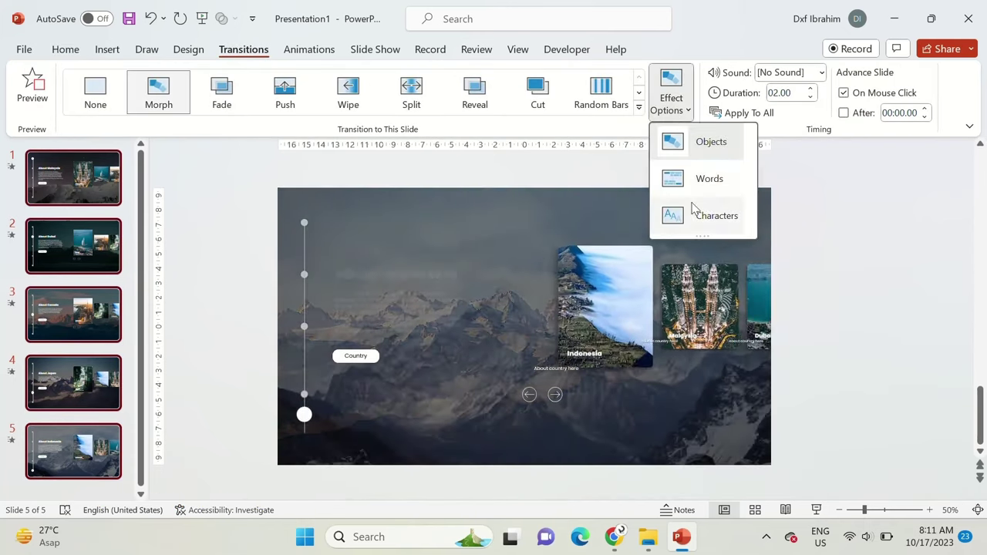
click(696, 217)
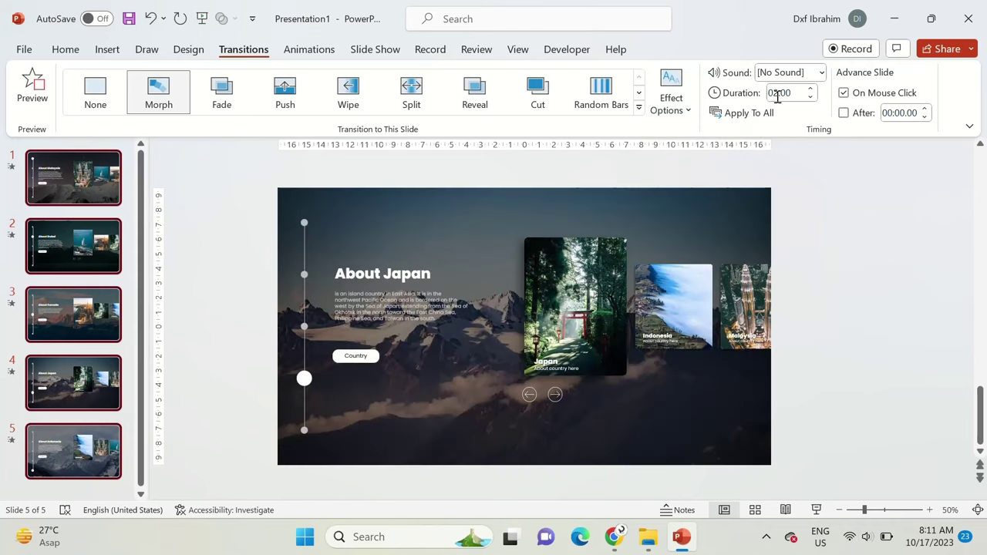
double_click(782, 92)
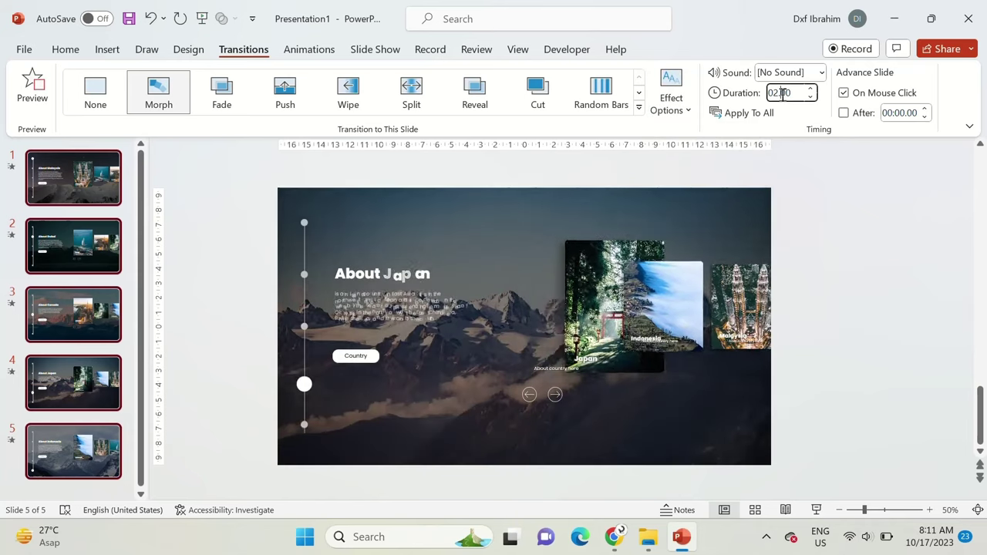
text(1)
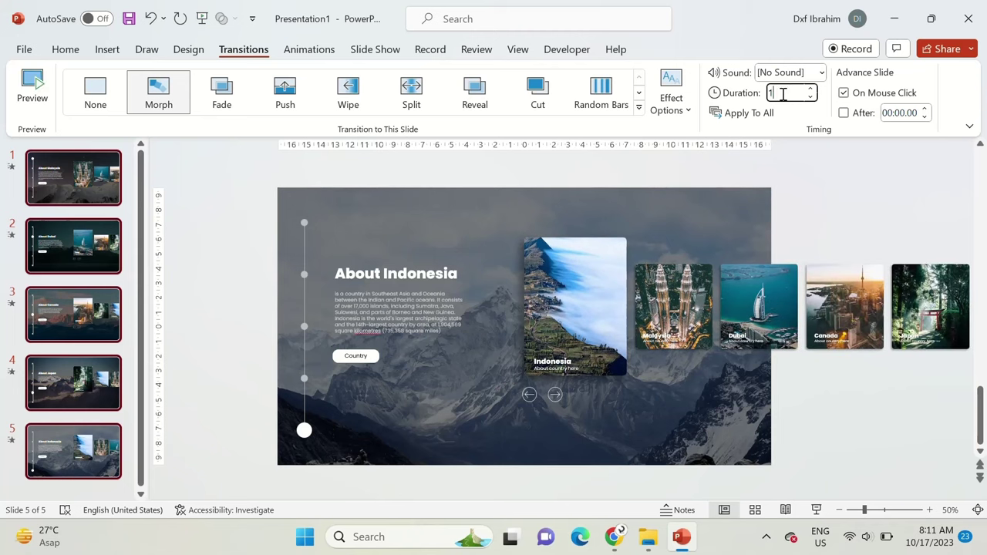
click(102, 188)
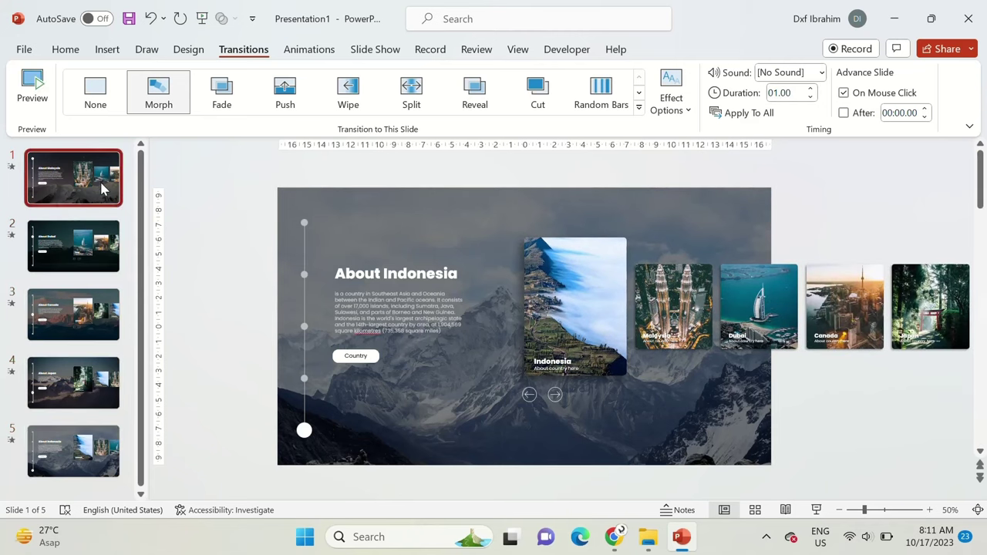
Run the slide show from slide 1 through About Dubai and About Canada to About Indonesia
click(817, 510)
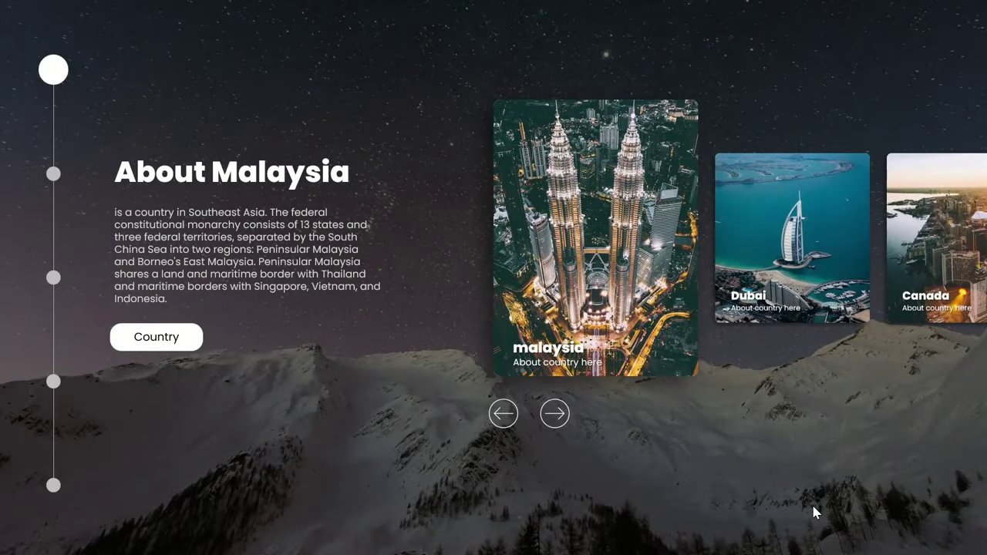
click(815, 512)
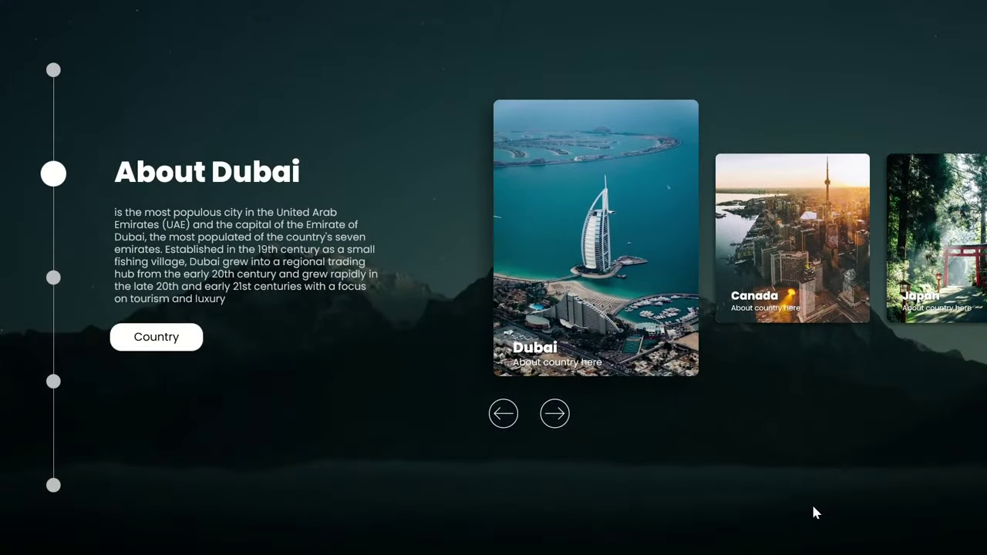
click(814, 508)
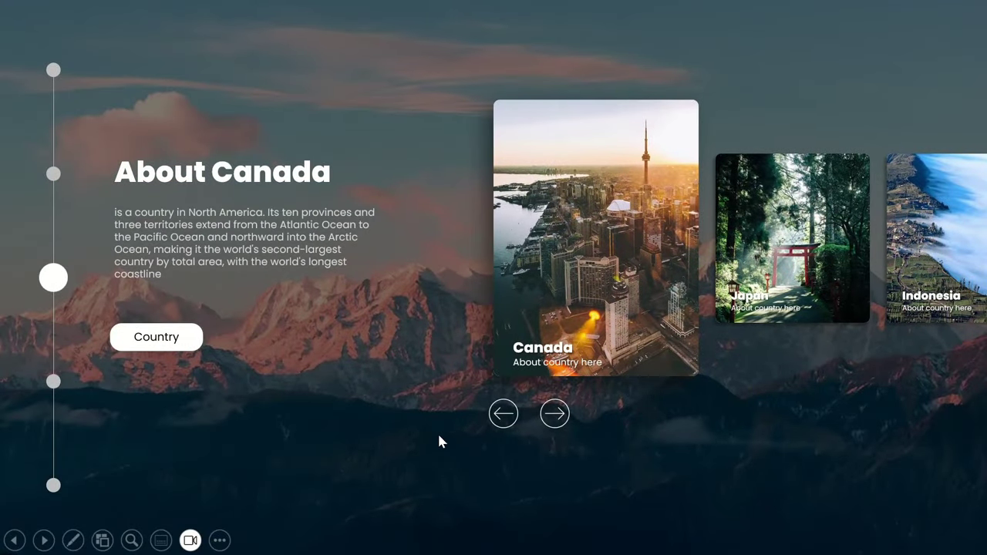
key(Left)
mouse_move(58, 484)
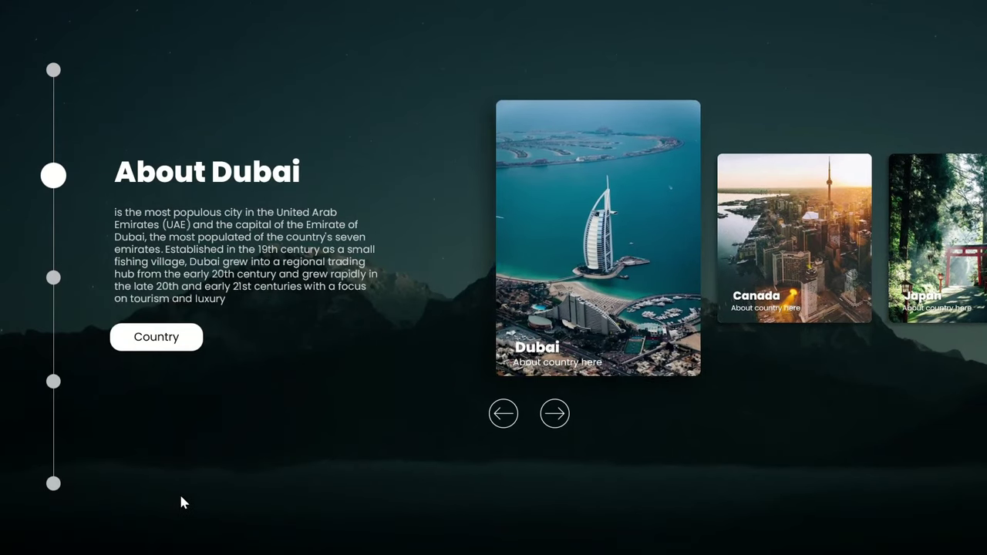
key(End)
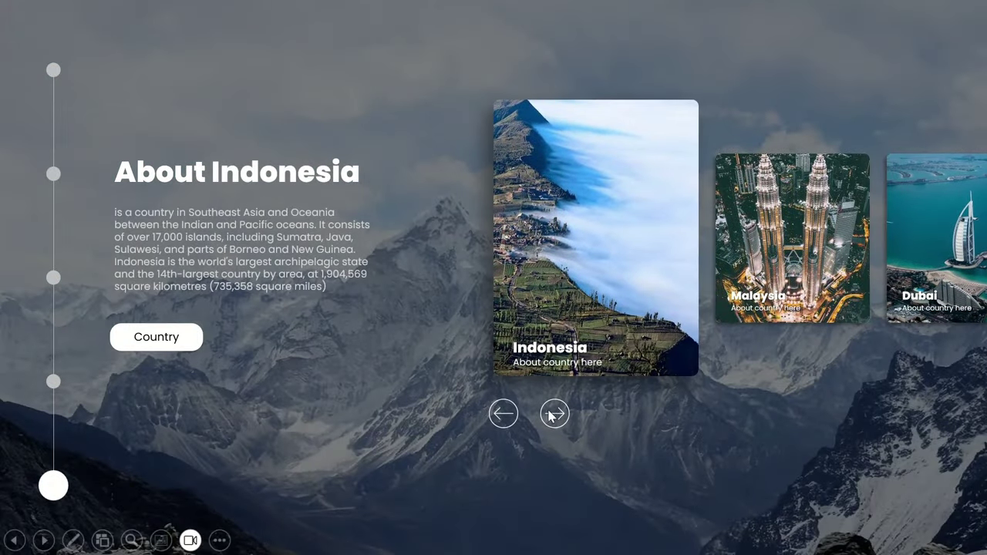